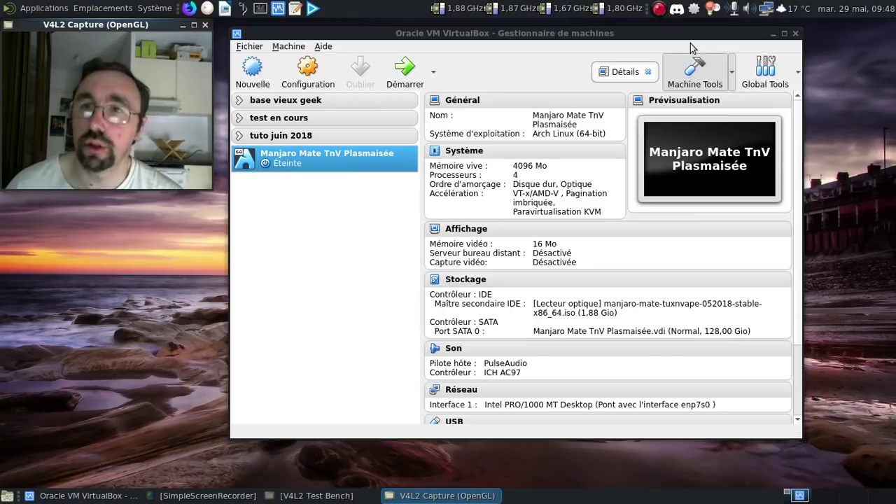
Start the Manjaro Mate TnV Plasmaisée virtual machine, clear its window from the manager, and boot Manjaro Linux.
click(405, 67)
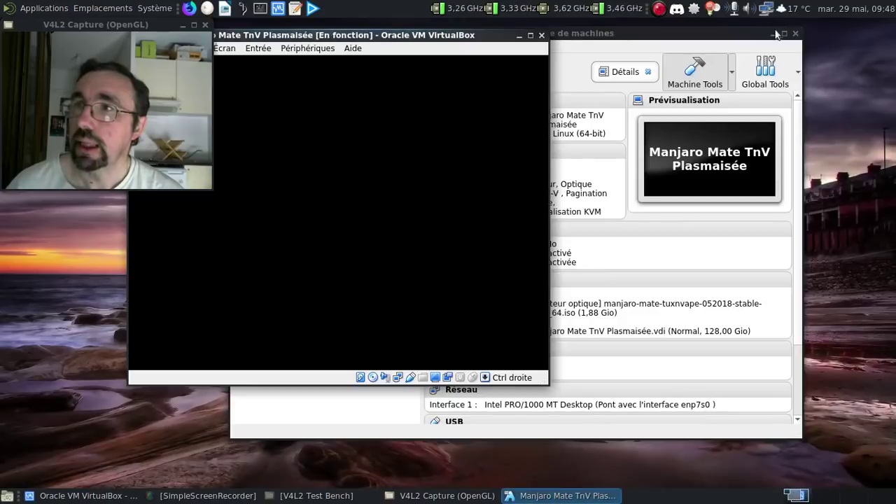
click(774, 33)
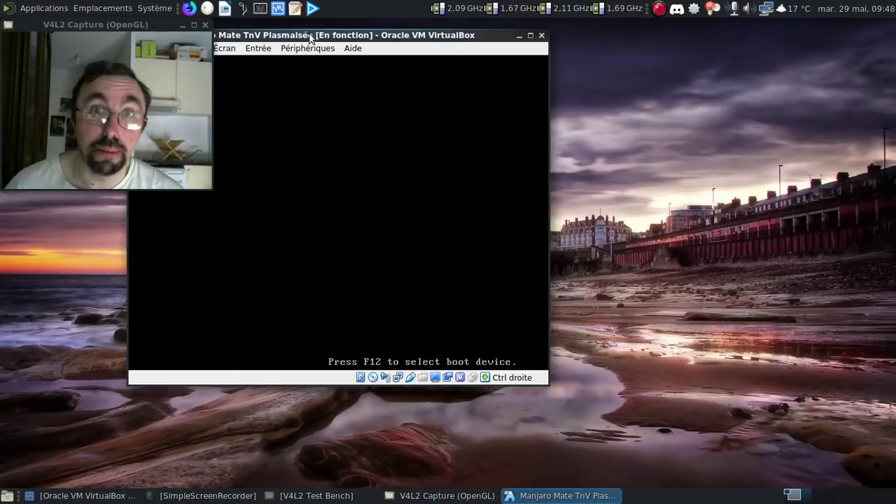
drag(310, 37, 416, 38)
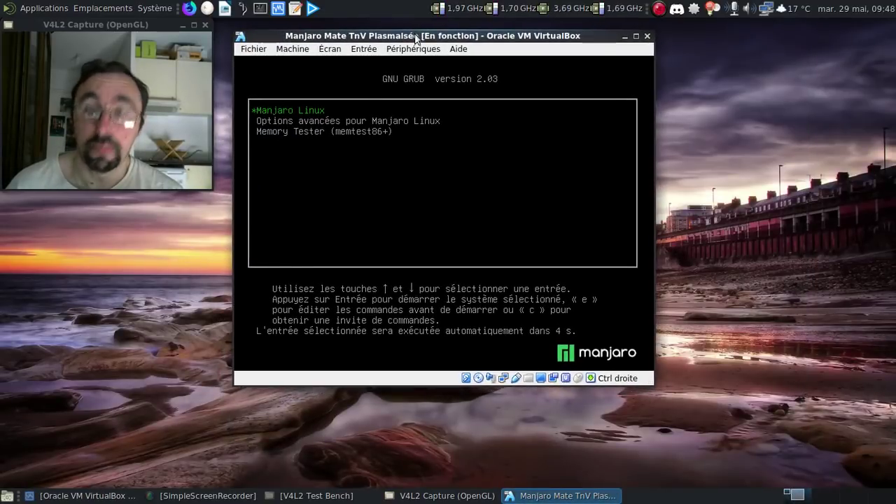
key(Return)
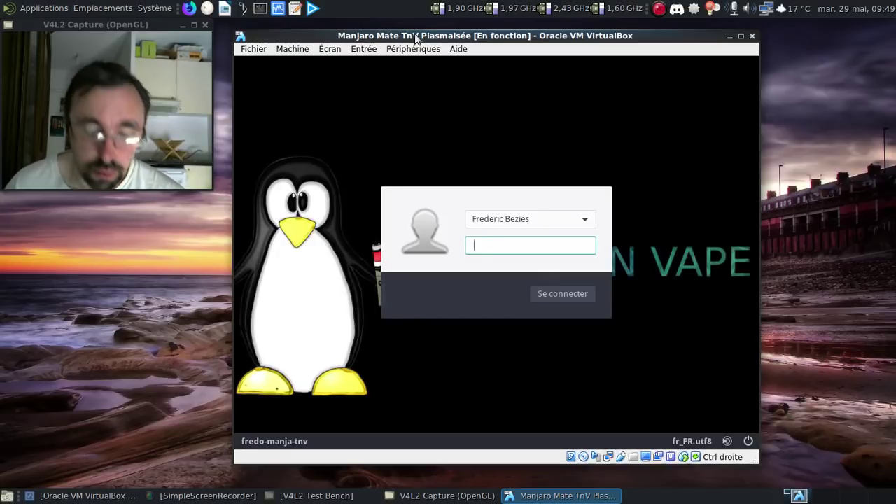
Log in to the guest session with the account password and dismiss the network notification and the Manjaro Hello welcome window.
text(••••••••)
key(Return)
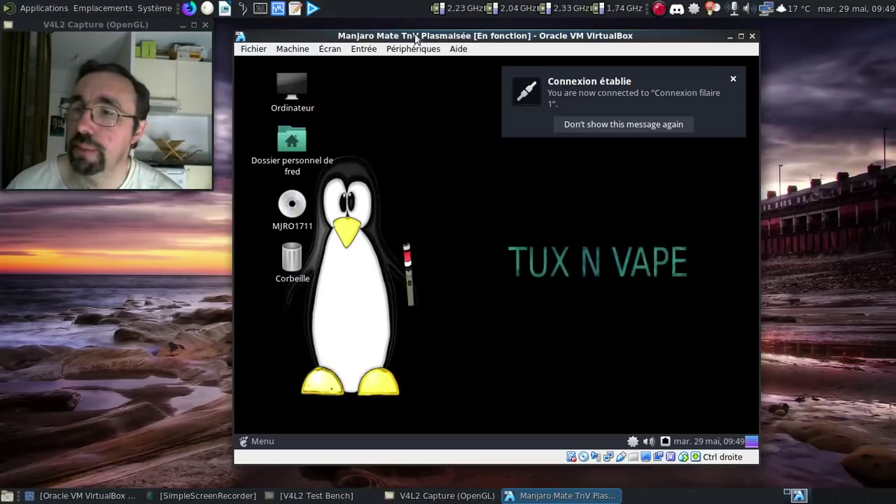
click(733, 79)
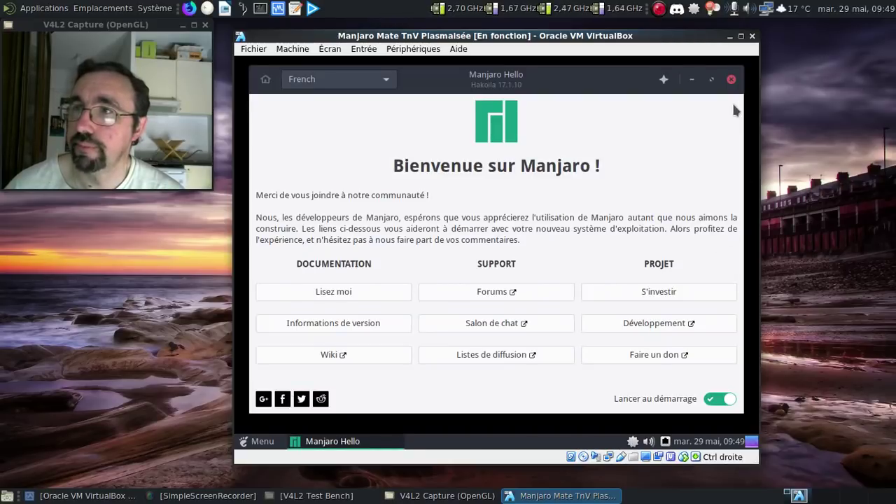
click(731, 79)
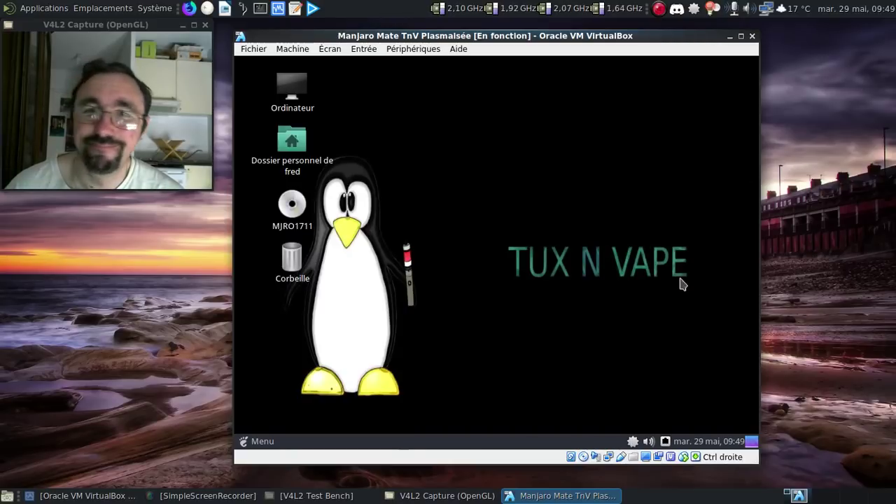
Open the package manager in the guest and refresh its package databases, authenticating with the account password.
right_click(636, 447)
click(622, 423)
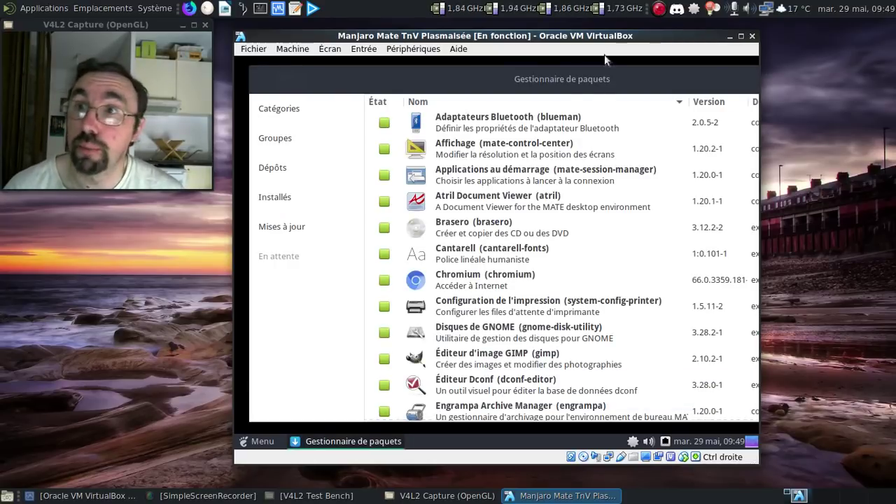
drag(607, 82, 437, 86)
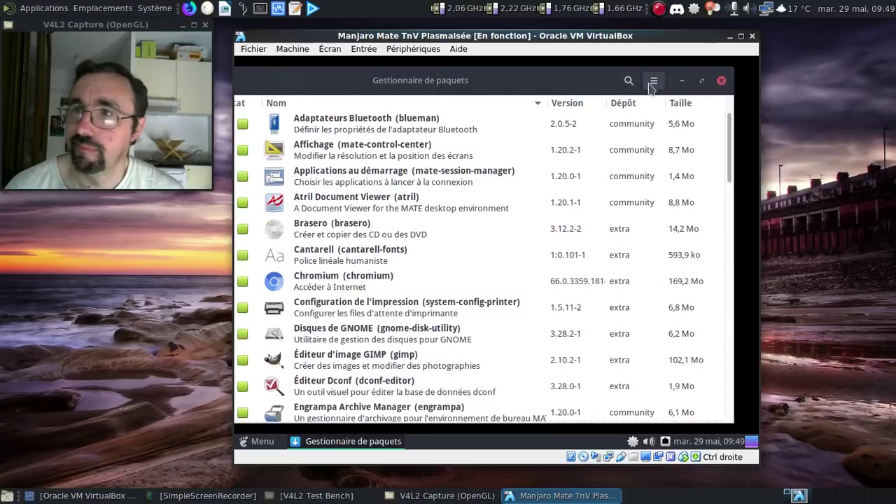
click(653, 81)
click(638, 120)
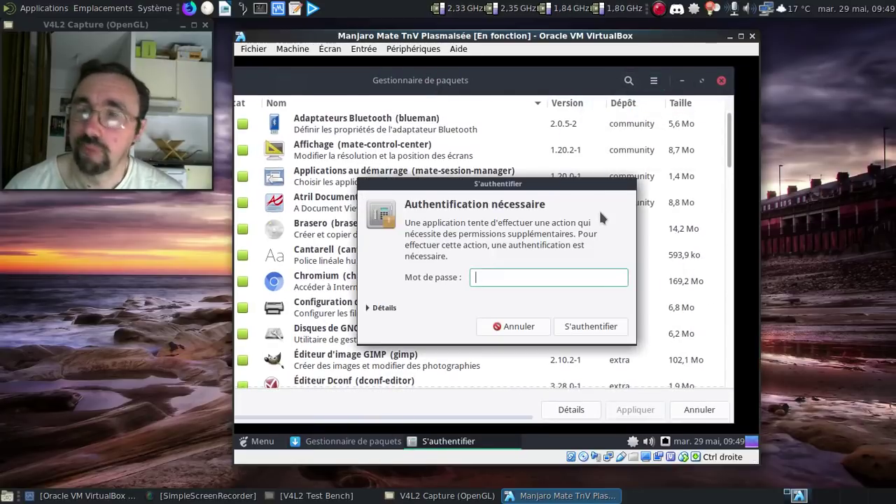
text(••••••••)
key(Return)
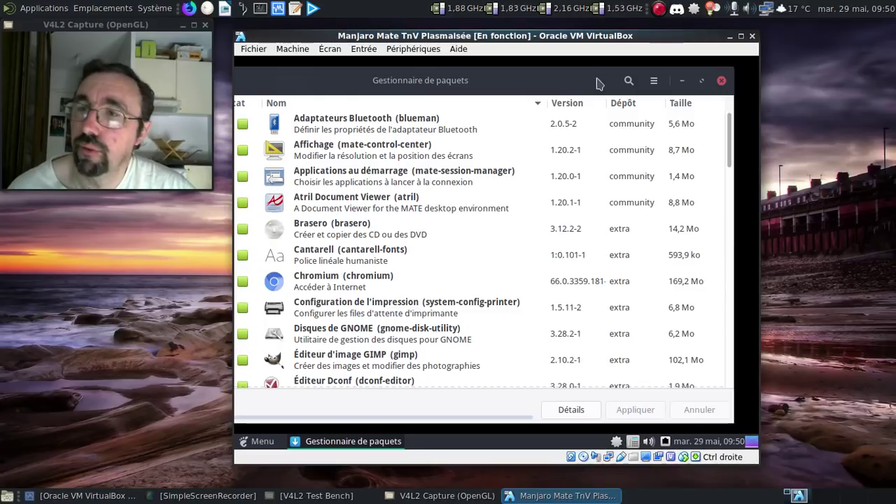
Display the plasma package group in the package manager and dismiss the new kernel notification.
drag(526, 80, 654, 81)
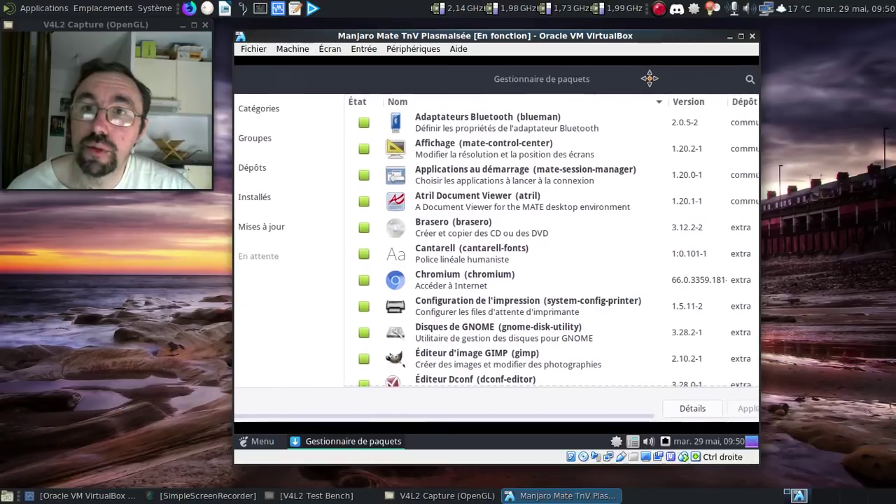
click(290, 140)
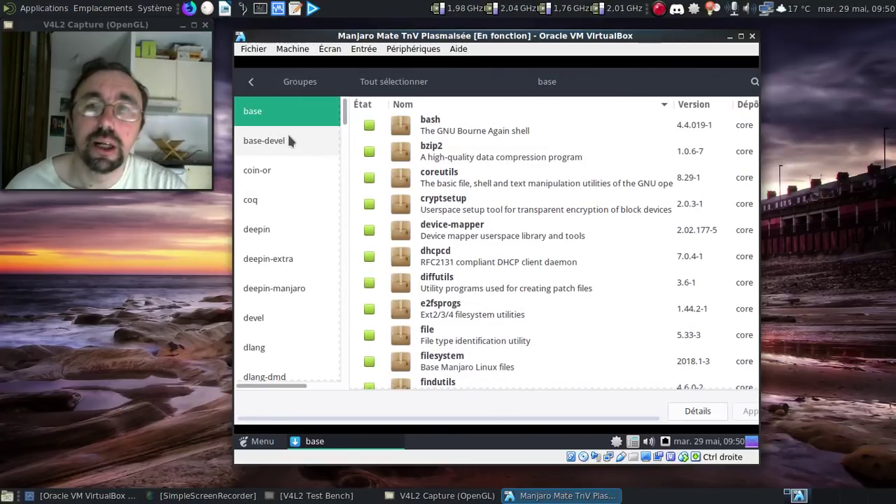
scroll(292, 143, down, 6)
scroll(295, 148, down, 12)
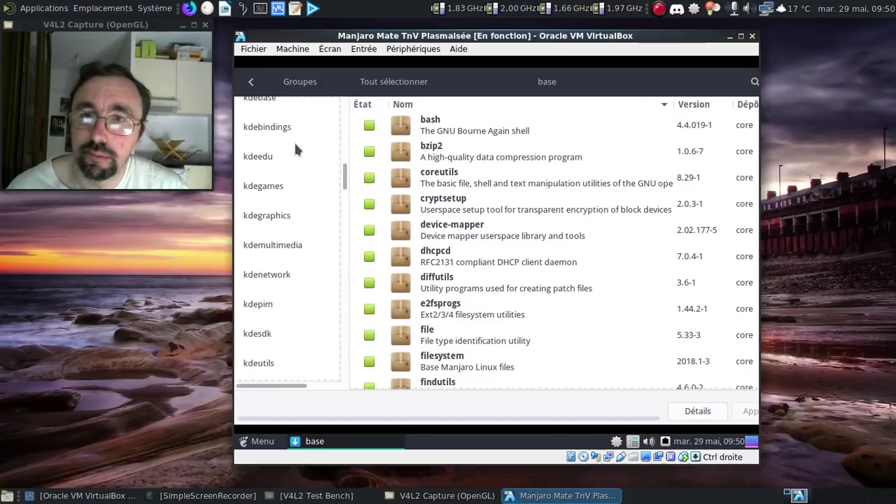
scroll(295, 149, down, 15)
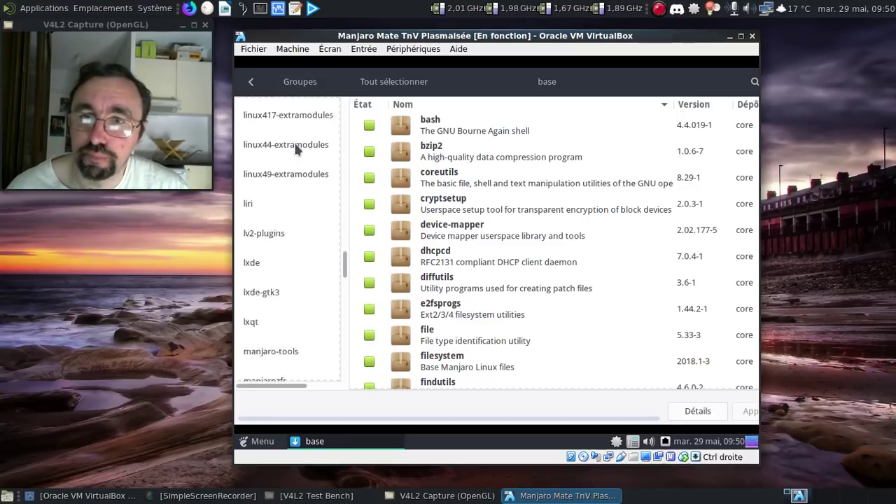
scroll(295, 140, down, 5)
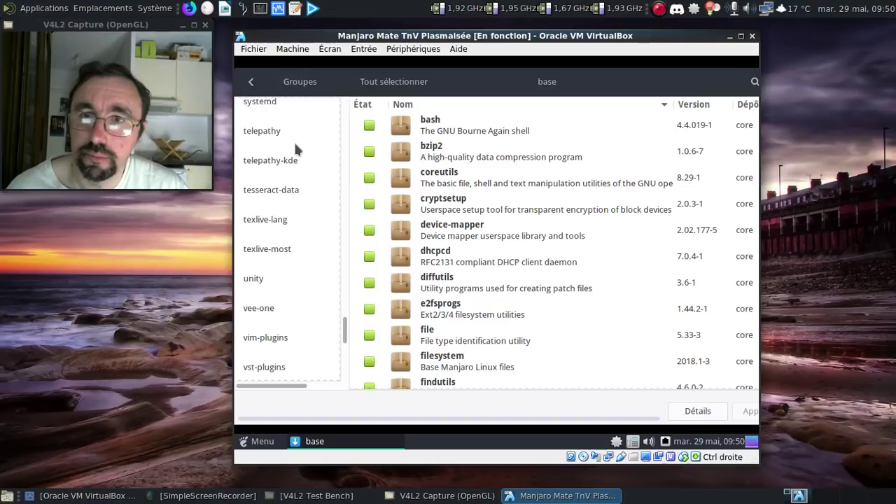
scroll(294, 141, up, 5)
scroll(295, 141, up, 4)
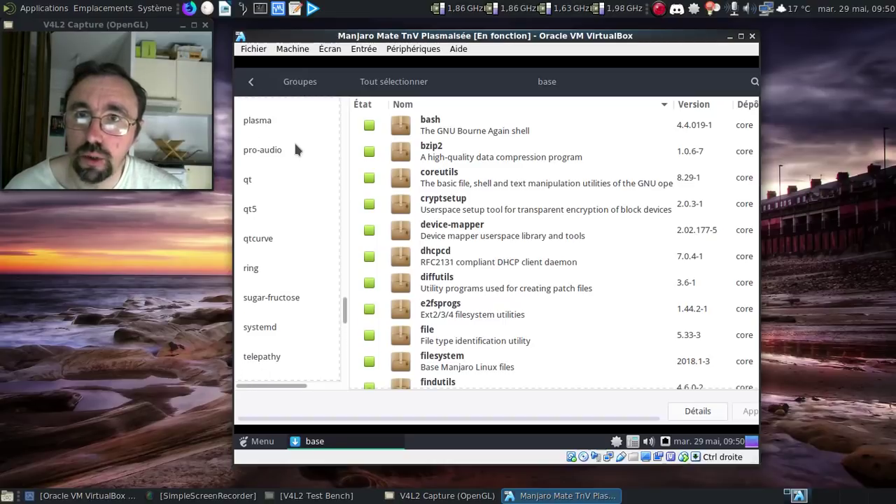
click(287, 156)
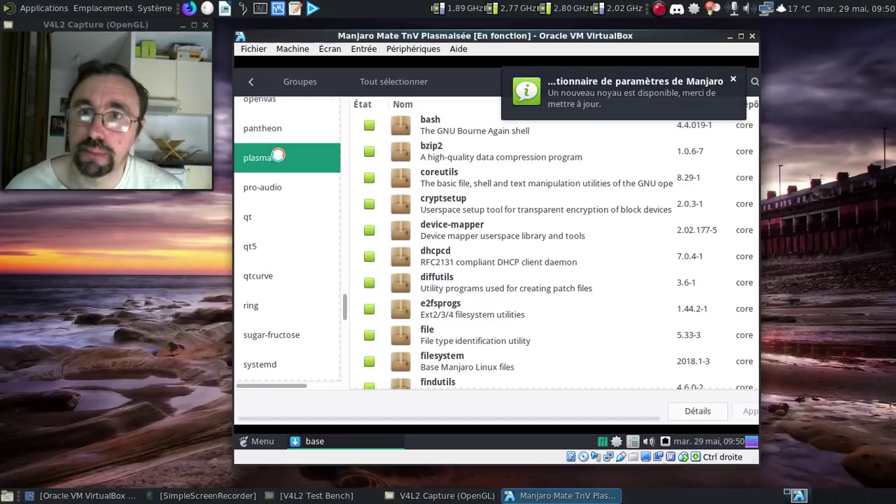
click(733, 79)
Mark all packages of the plasma group for installation.
click(531, 126)
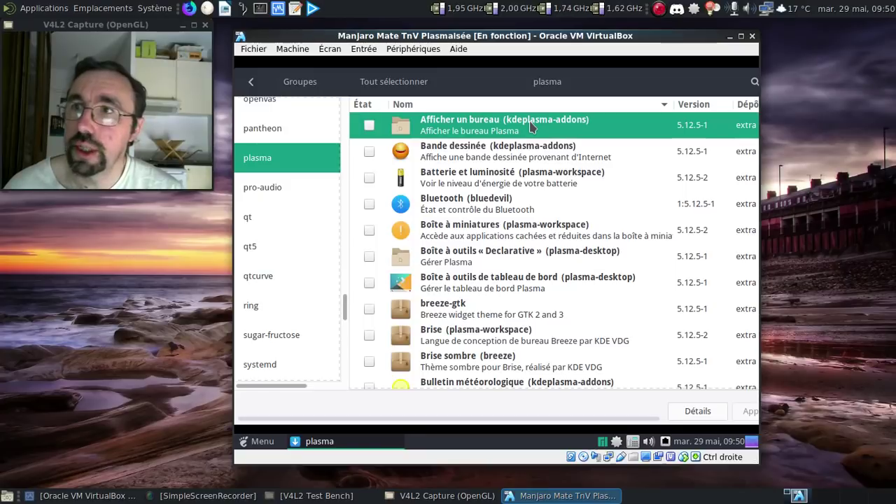
key(ctrl+a)
right_click(530, 126)
click(571, 170)
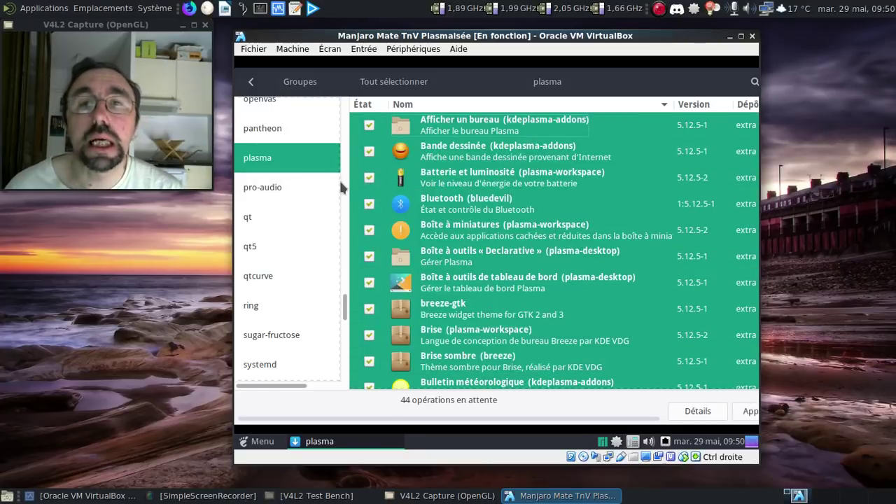
Open the kde-applications group and mark all of its packages for installation.
drag(344, 304, 345, 167)
click(288, 150)
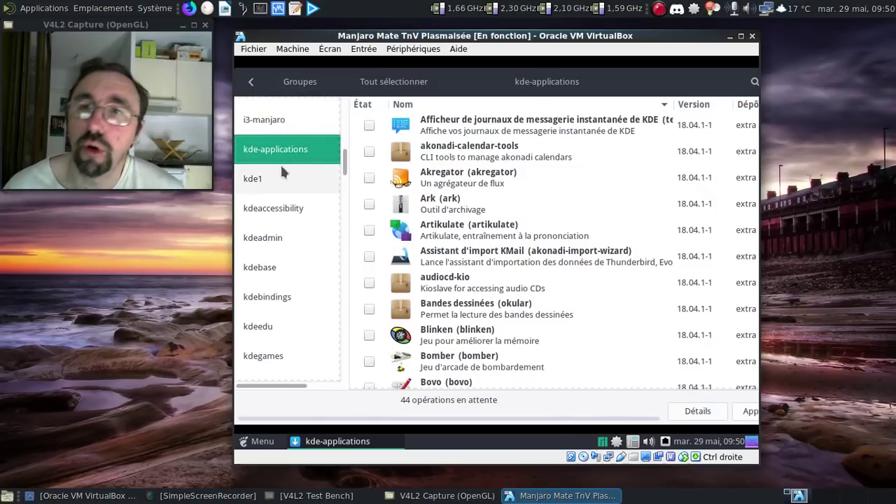
click(443, 133)
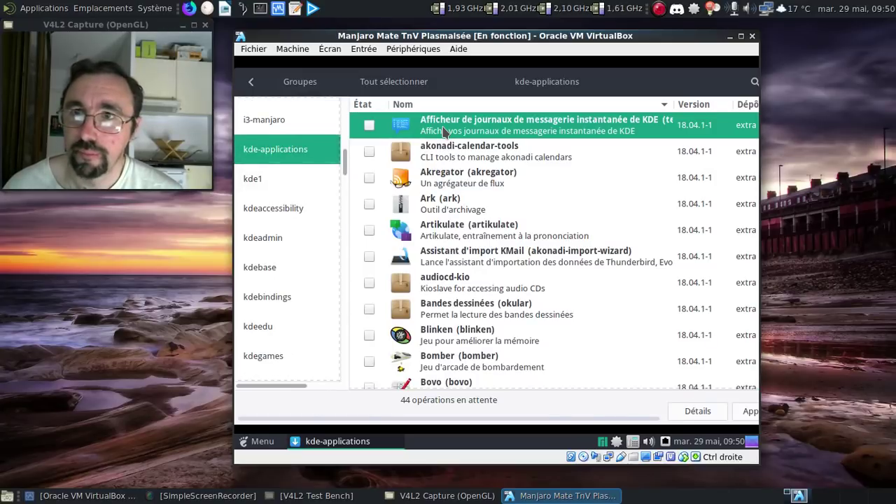
key(ctrl+a)
right_click(443, 133)
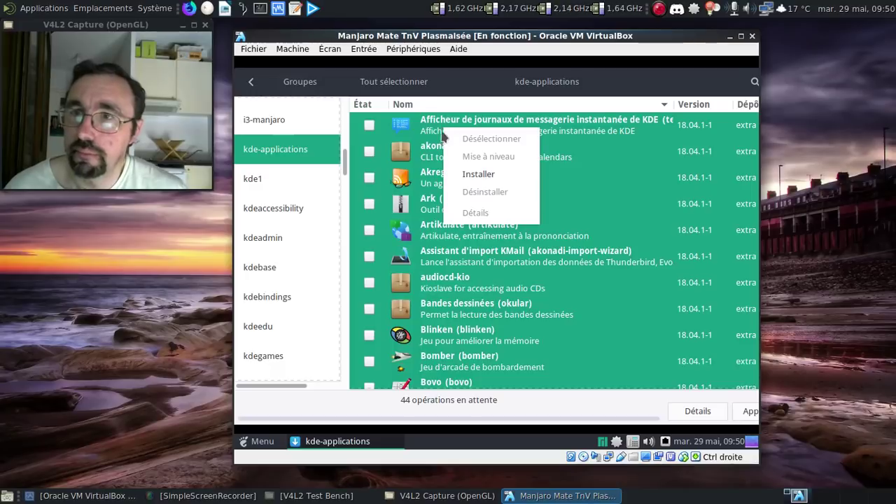
click(464, 175)
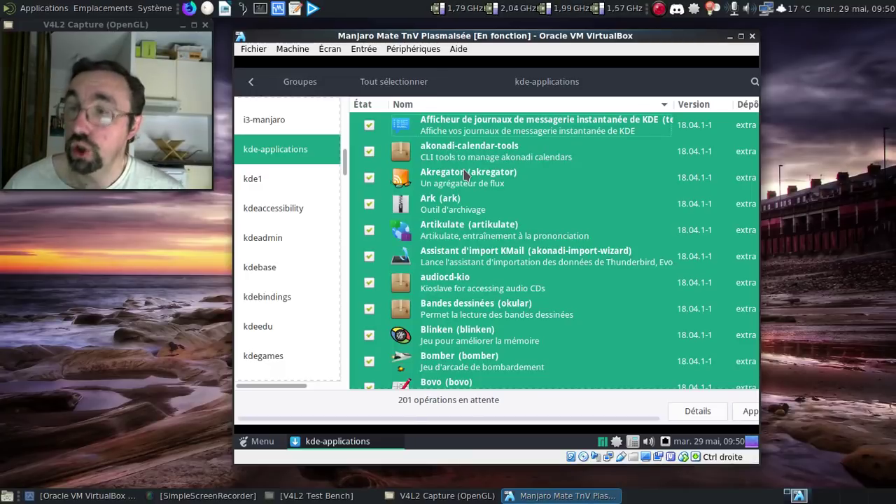
Apply the pending installations with phonon-qt5-gstreamer as the phonon-qt5-backend provider, keep the other default provider, and validate the transaction.
click(746, 415)
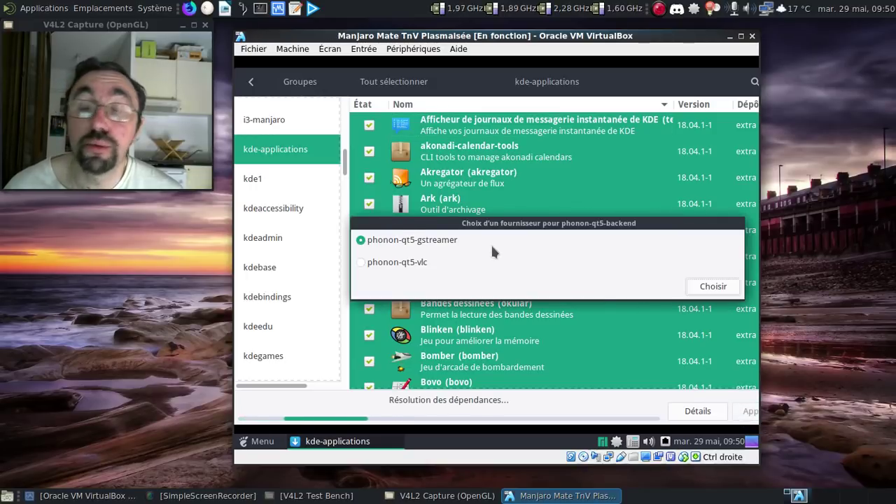
click(714, 287)
click(705, 347)
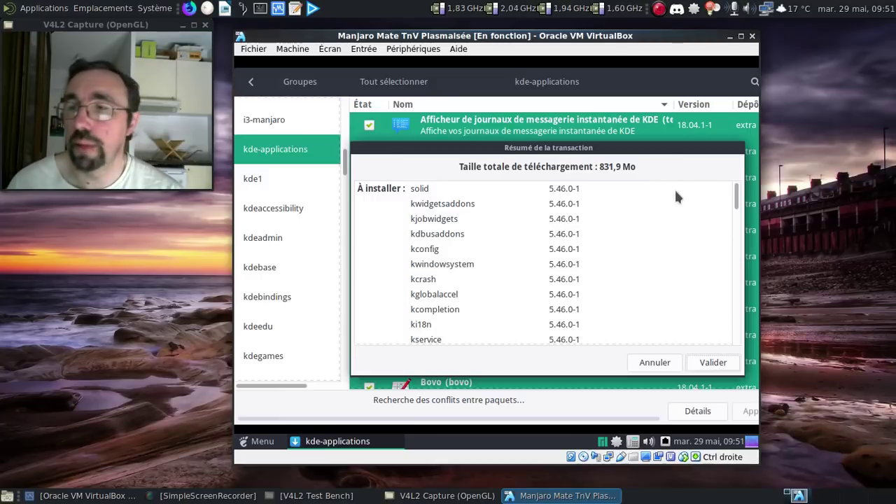
click(726, 362)
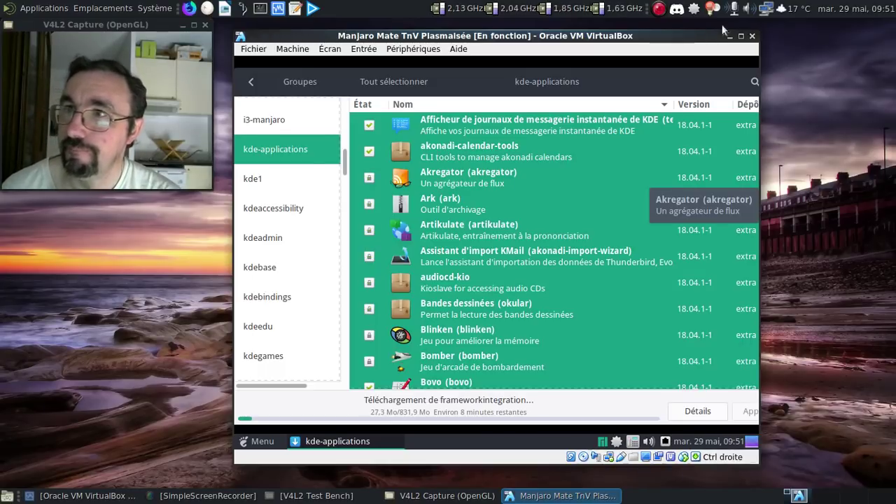
right_click(665, 9)
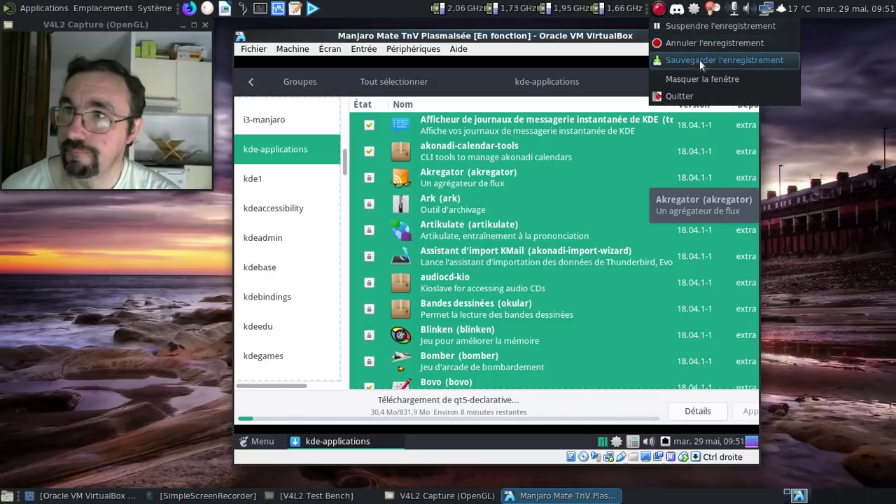
click(700, 60)
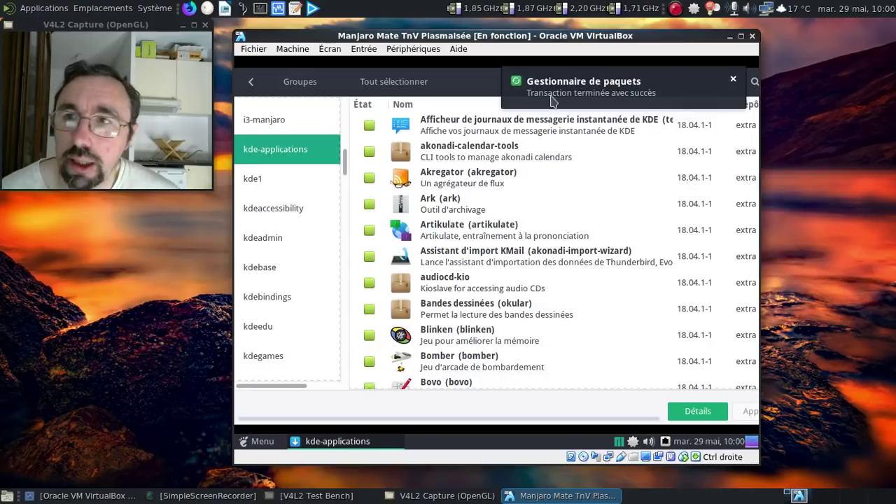
Dismiss the transaction notification and view the packages of the telepathy-kde group.
click(733, 79)
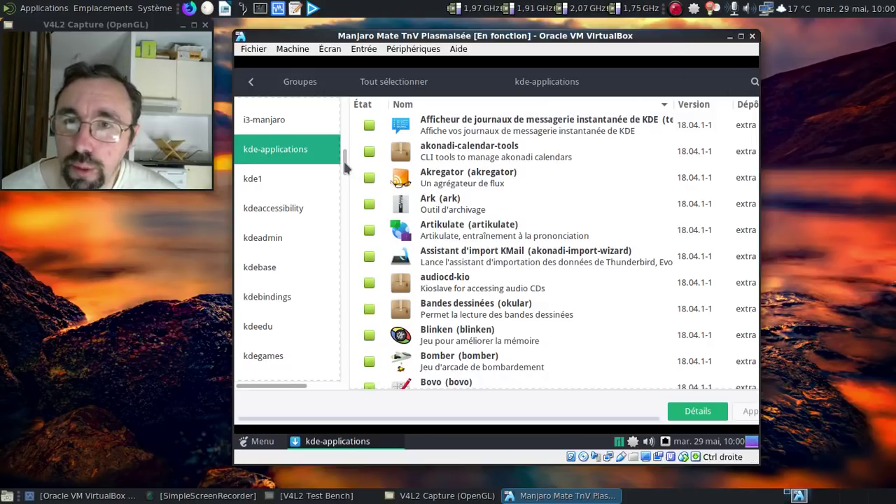
drag(348, 168, 345, 324)
click(287, 180)
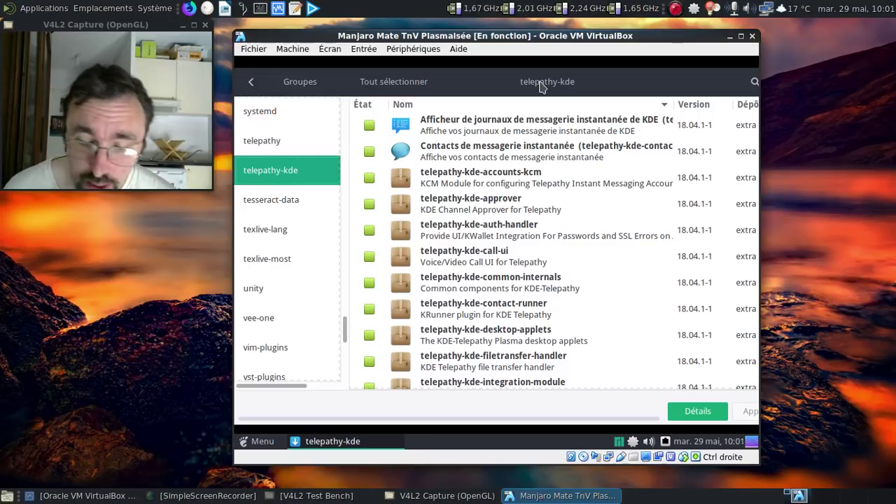
Search the packages for pamac and install pamac-tray-appindicator, validating its dependencies.
text(pamac)
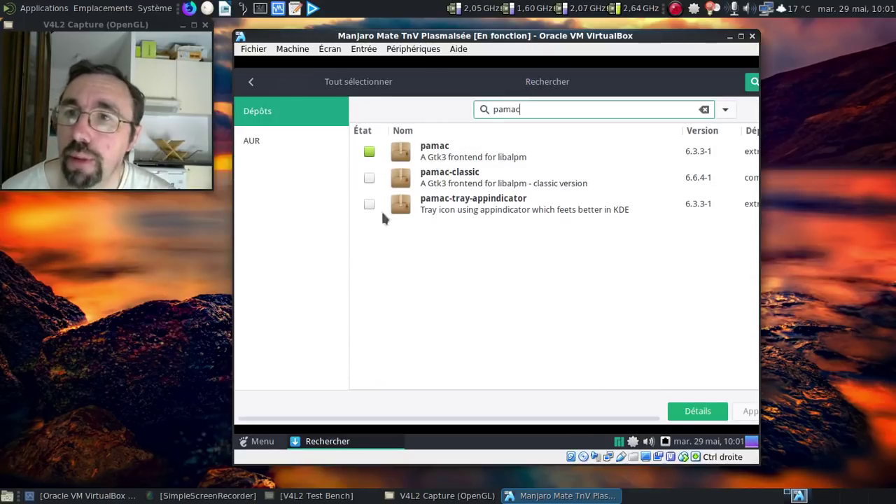
click(369, 204)
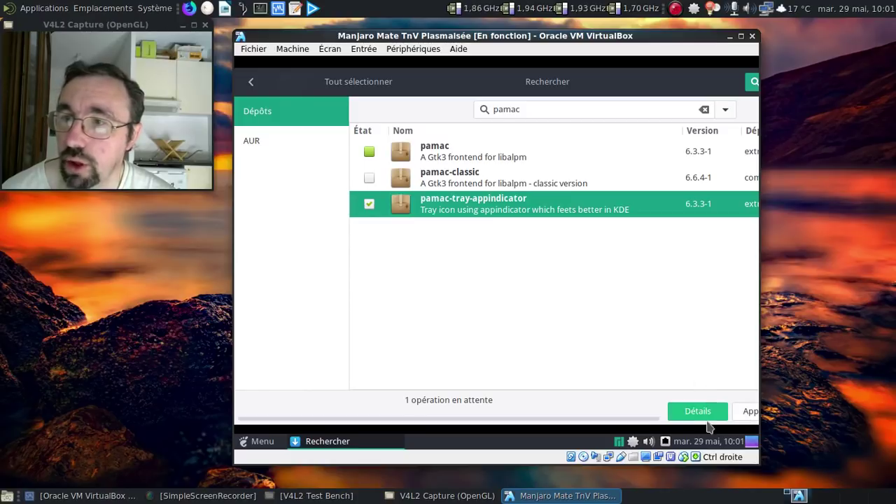
click(748, 413)
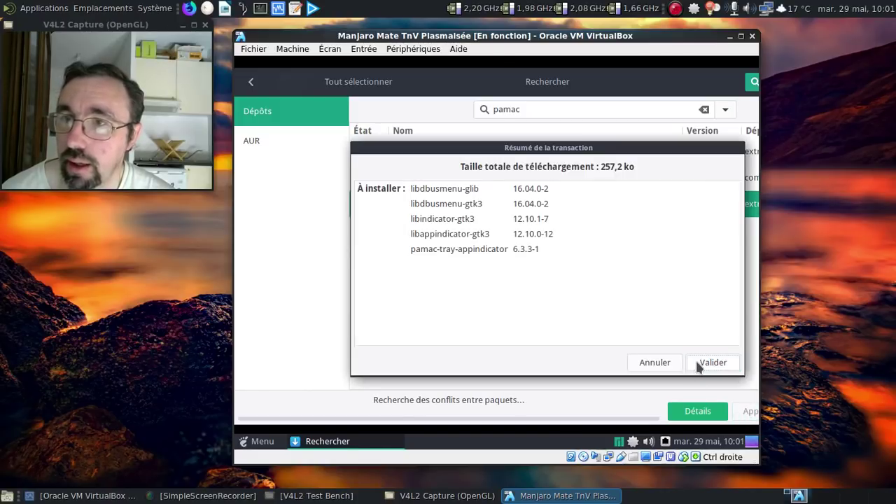
click(698, 364)
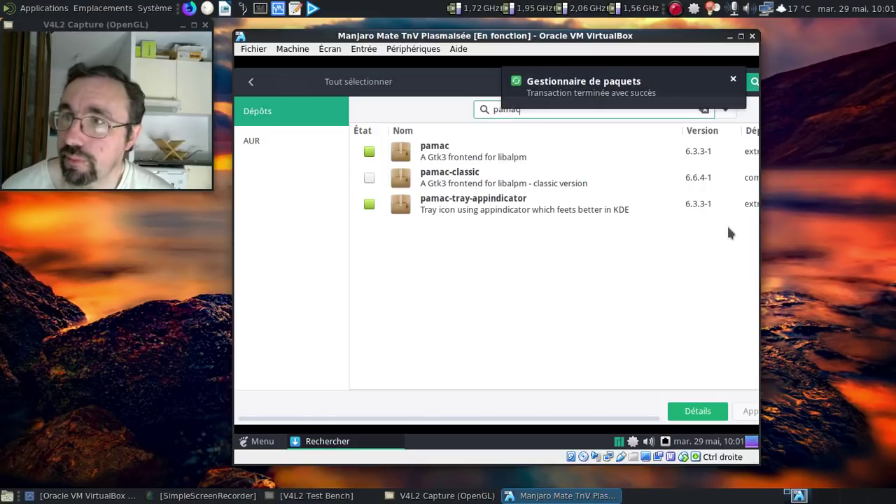
Dismiss the transaction notification and close the package manager.
click(733, 79)
drag(600, 87, 411, 103)
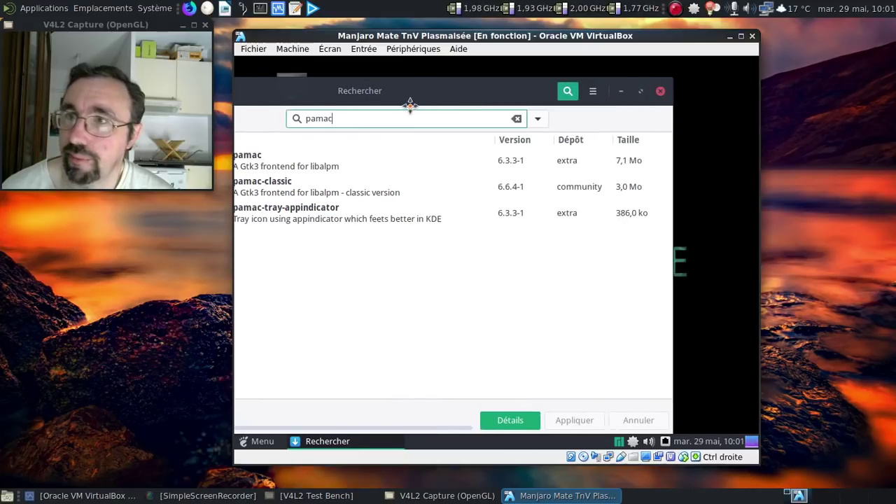
click(660, 91)
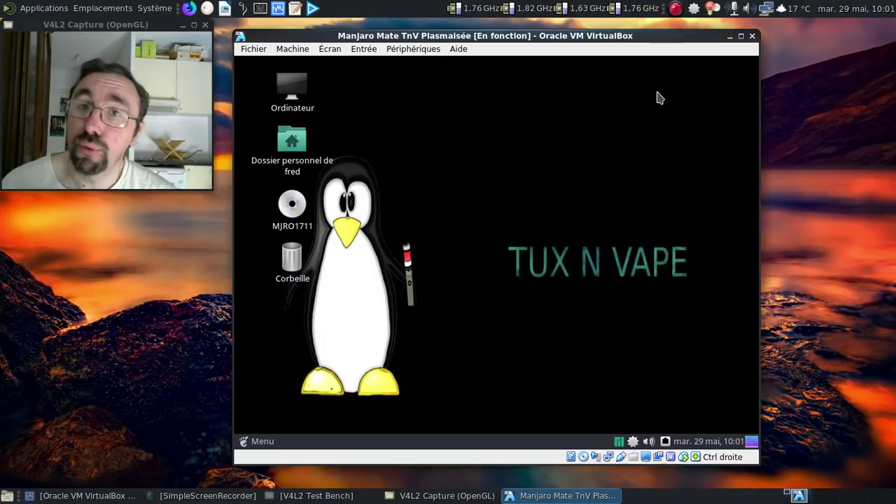
Search the application menu for "term" and launch Terminal MATE.
click(273, 441)
click(273, 441)
click(273, 441)
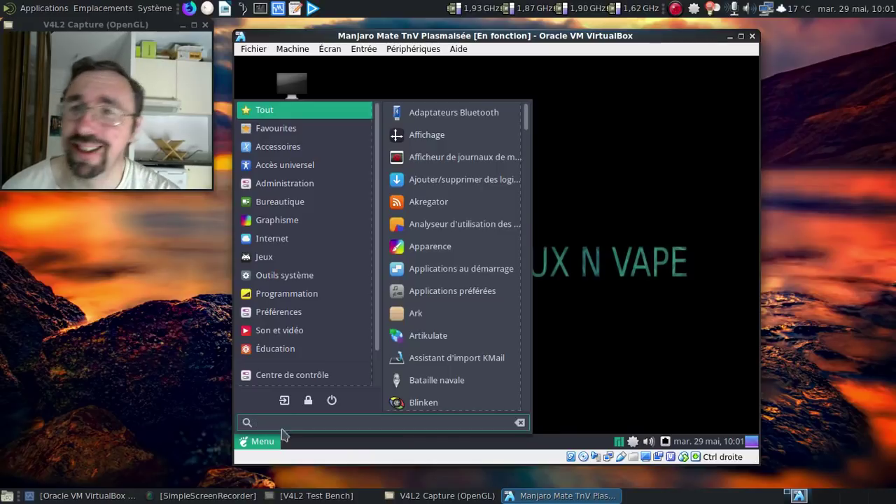
text(term)
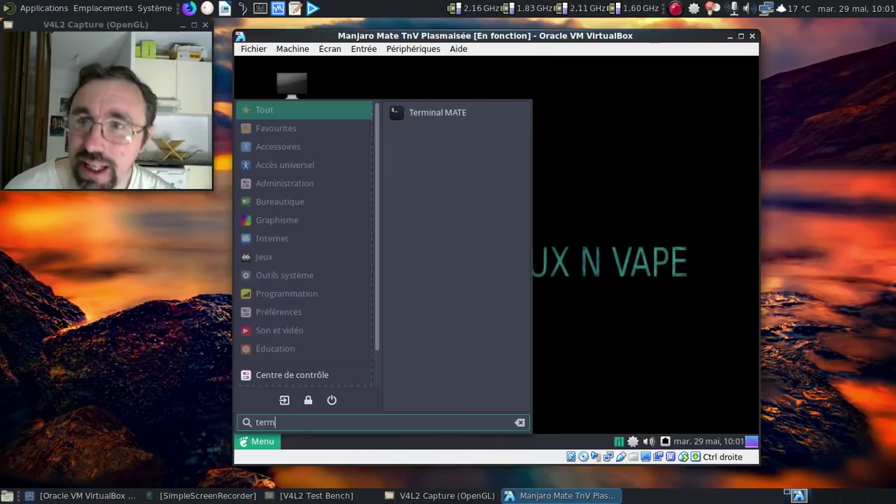
click(455, 112)
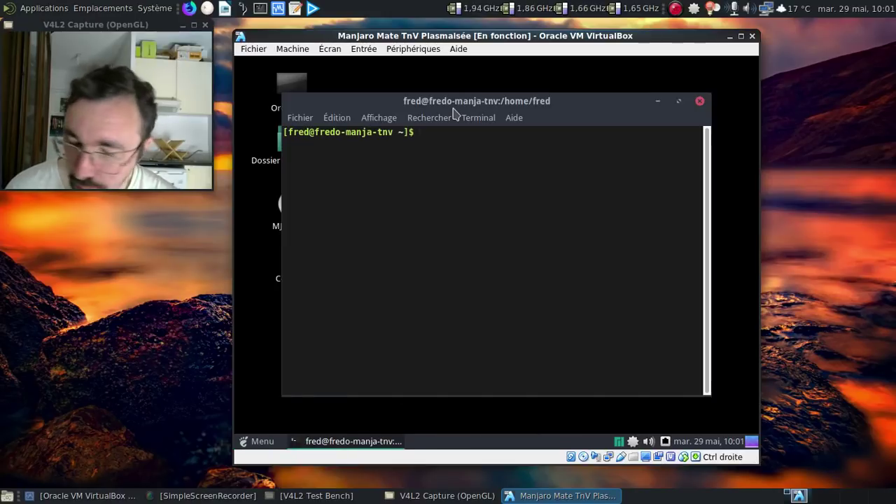
Run "sudo systemctl disable lightdm" and authenticate with the account password.
text(s)
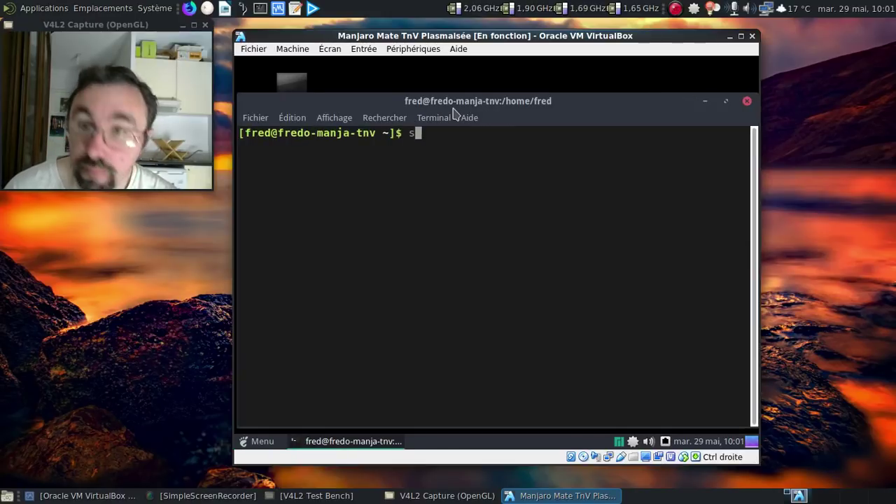
text(udo )
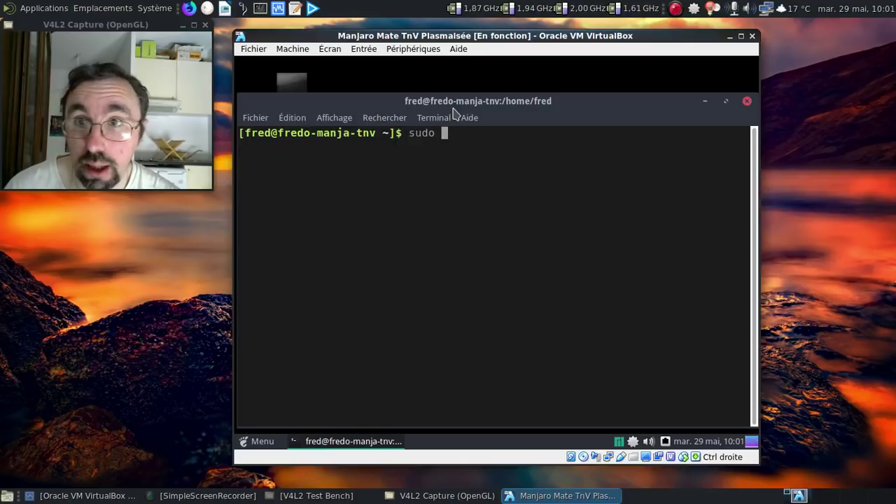
text(systemc)
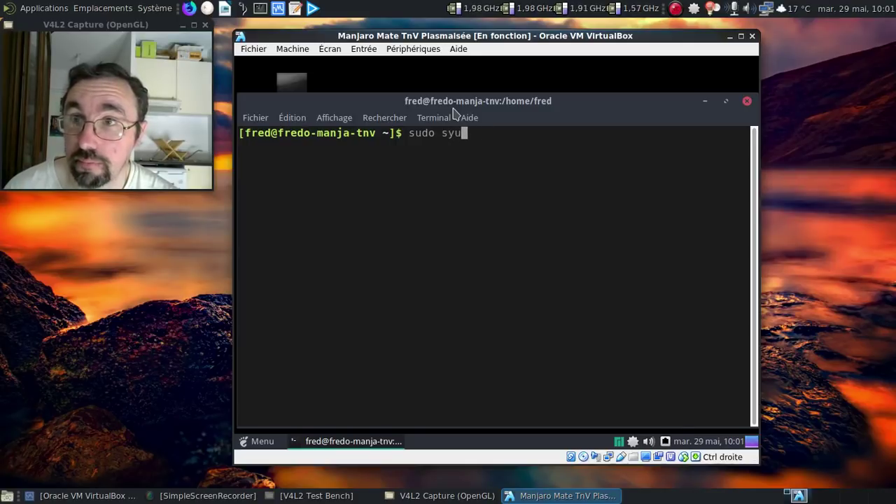
text(tl d)
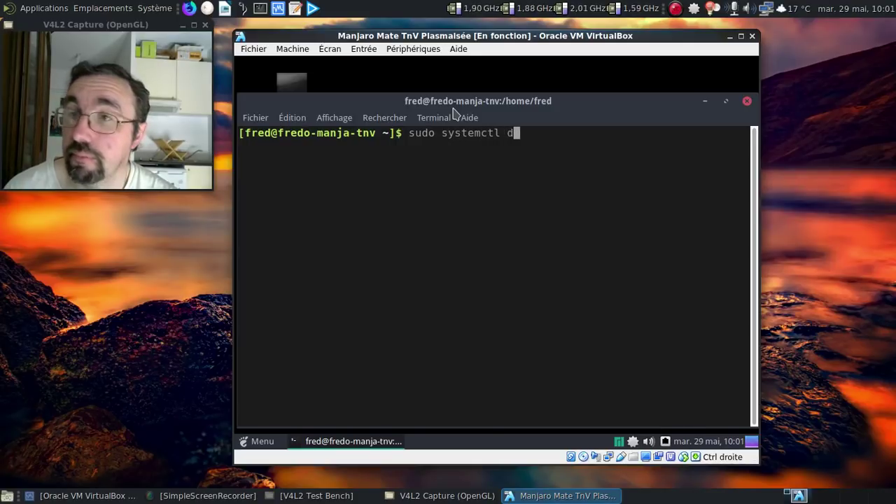
text(isable lightdm)
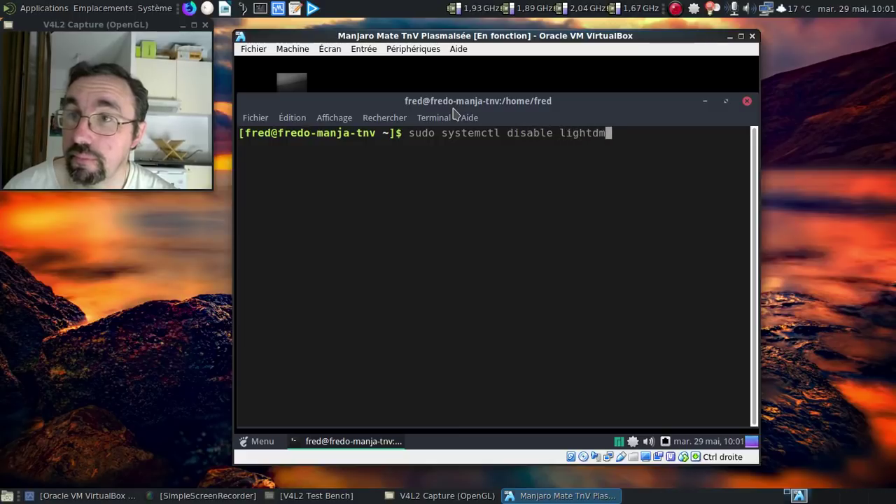
key(Return)
key(Return)
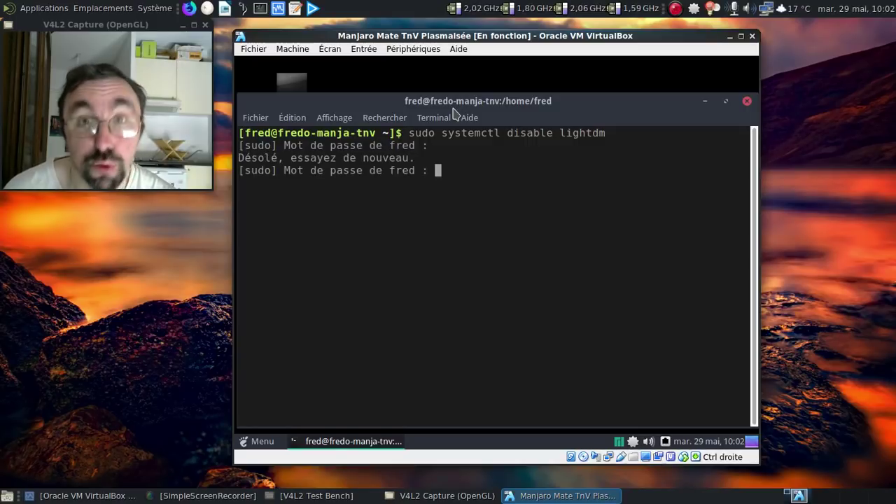
key(Return)
Edit the previous command into "sudo systemctl enable sddm", run it, and end the terminal session with "exit".
key(Up)
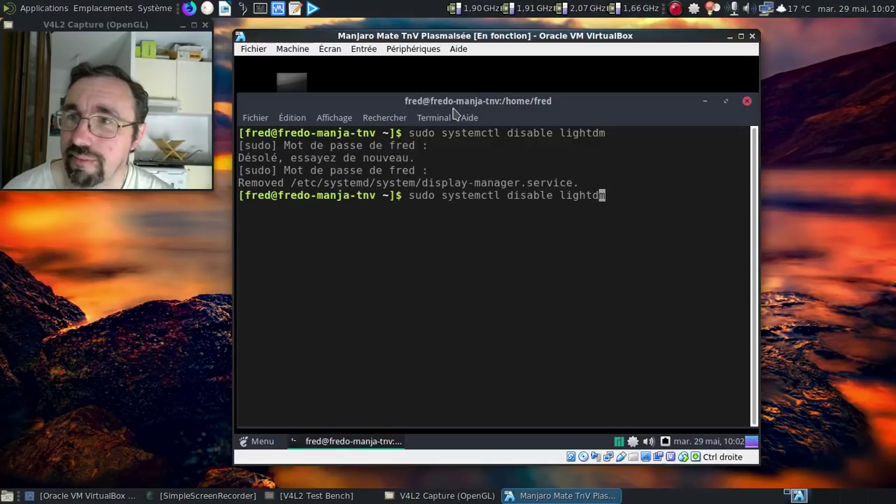
key(Left)
key(Left)
key(Left)
key(Left)
key(Left)
key(Left)
key(Left)
key(Left)
key(Left)
key(Left)
key(Left)
key(Left)
key(Left)
key(Left)
key(Left)
key(Left)
key(Left)
key(Right)
key(Right)
key(BackSpace)
key(BackSpace)
key(BackSpace)
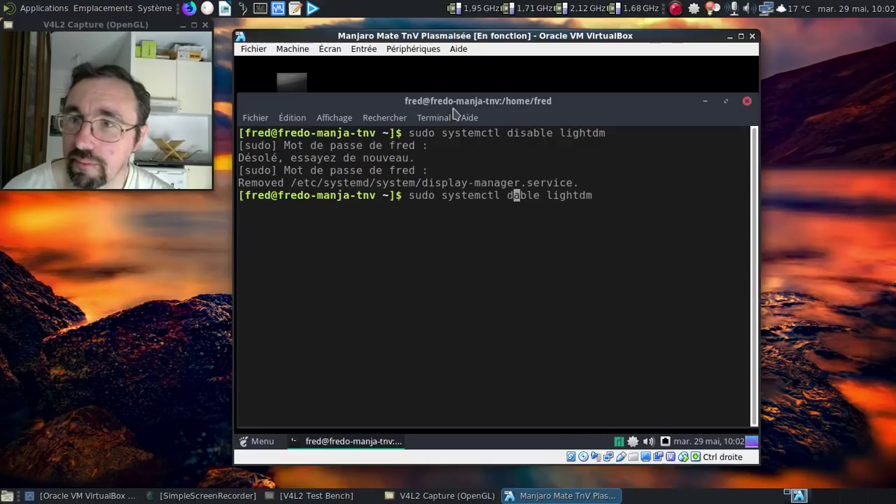
text(en)
key(End)
key(Left)
key(Left)
key(Left)
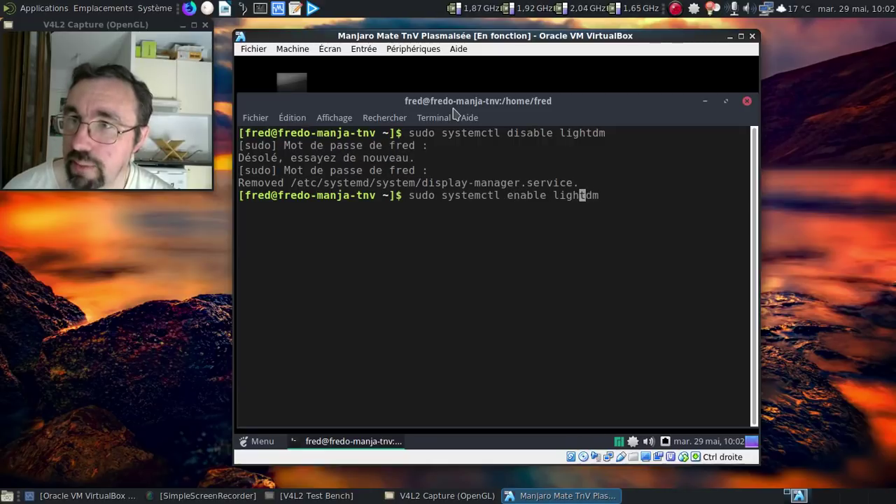
key(Delete)
key(BackSpace)
key(BackSpace)
key(BackSpace)
key(BackSpace)
text(sd)
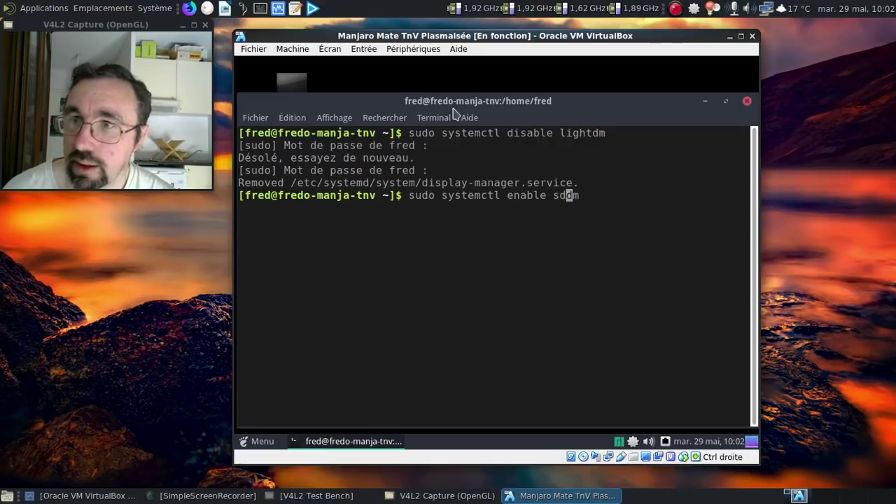
key(Return)
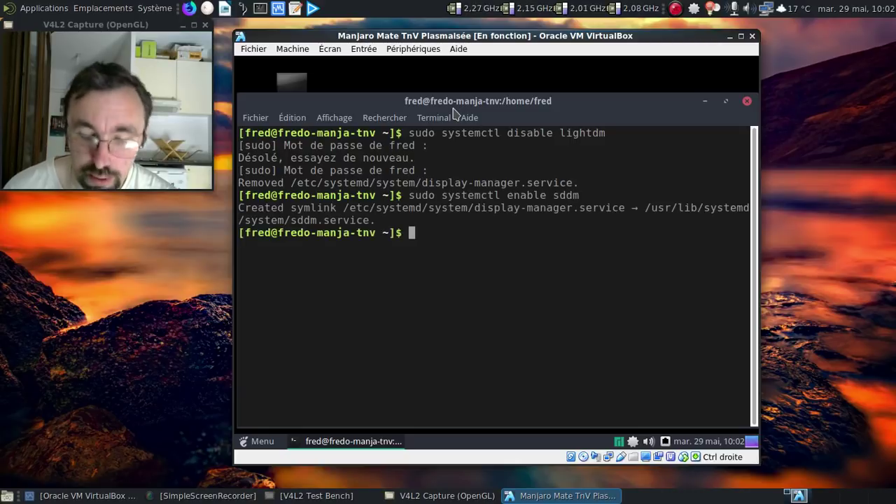
text(exit)
key(Return)
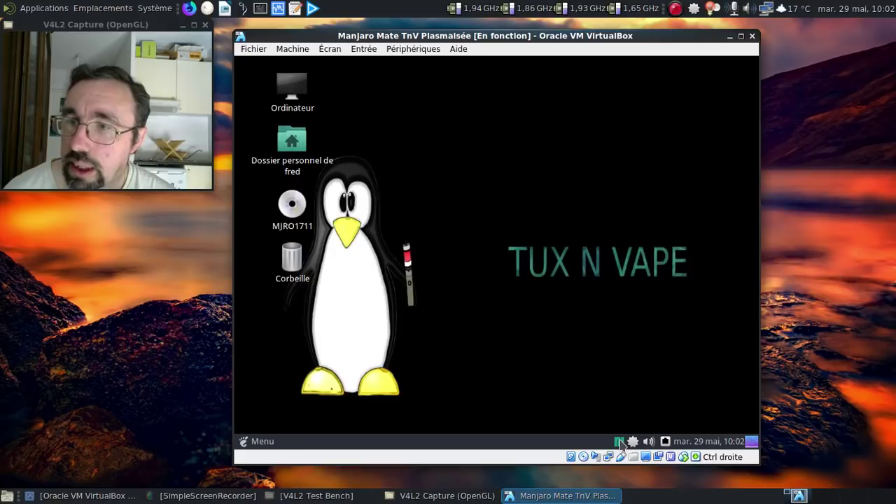
Install the available French KDE language pack kde-l10n-fr from Manjaro's language packages settings, authenticating with the account password, and close the settings.
click(621, 444)
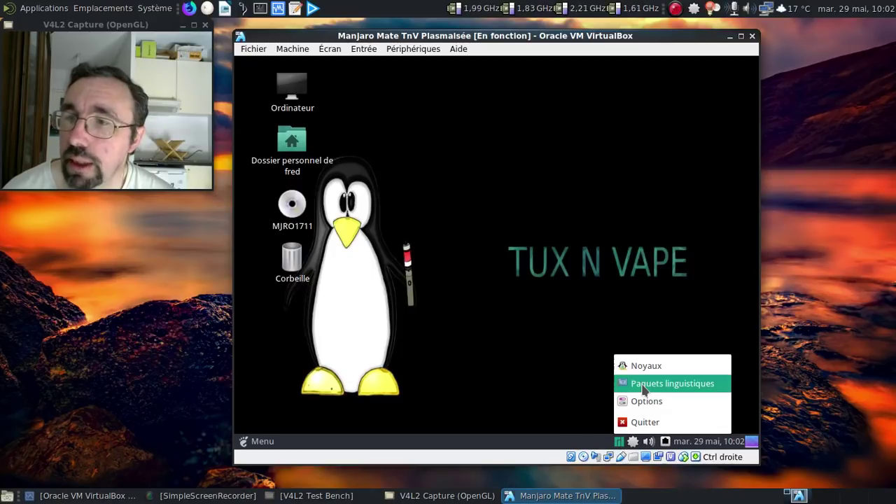
click(642, 387)
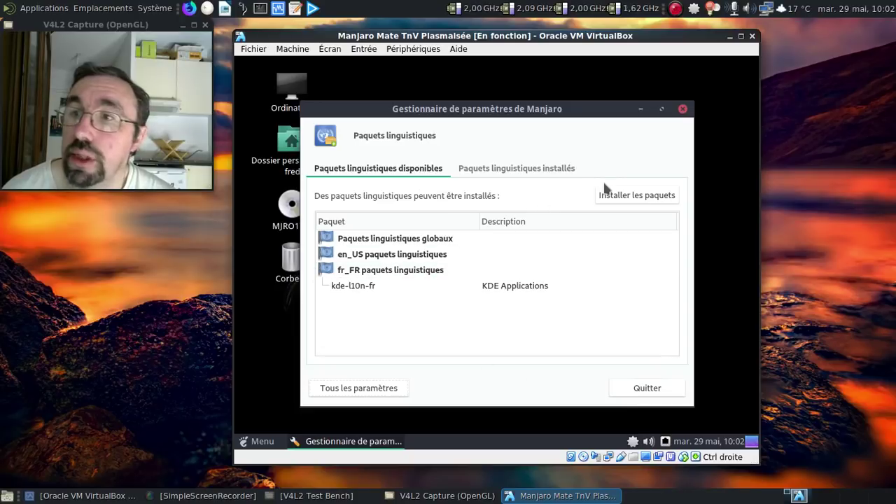
click(615, 194)
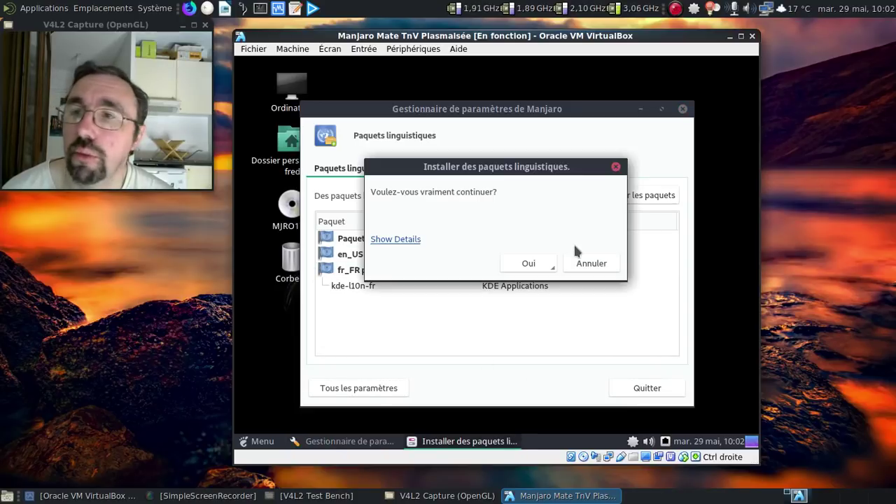
click(529, 264)
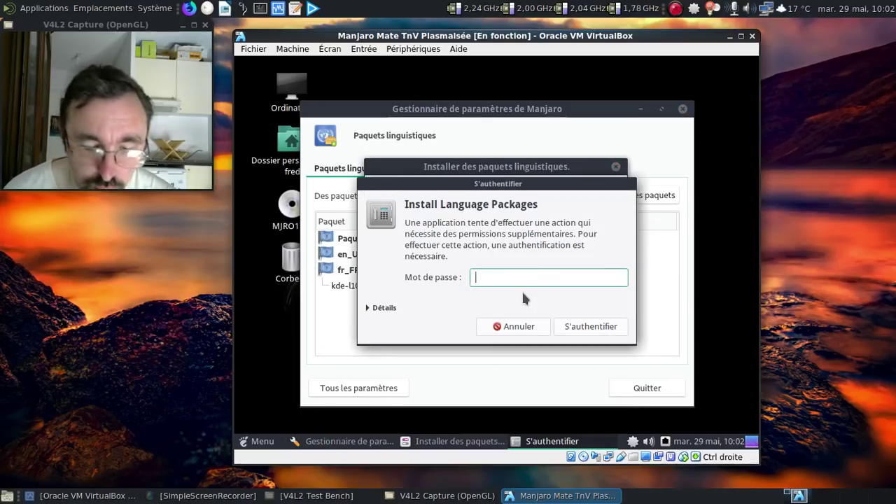
text(********)
key(Return)
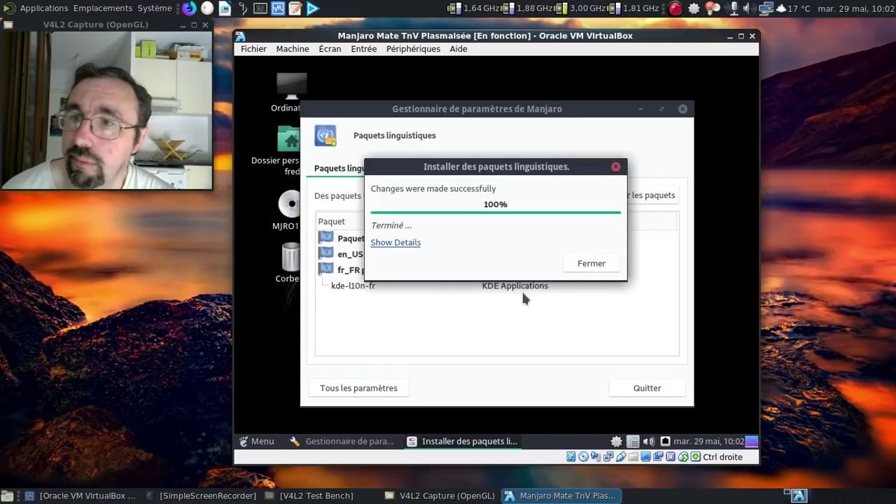
click(592, 263)
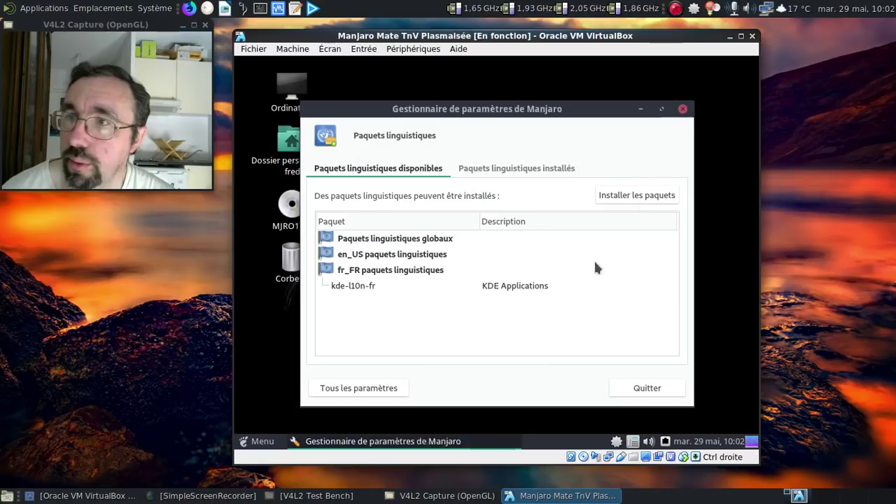
click(683, 109)
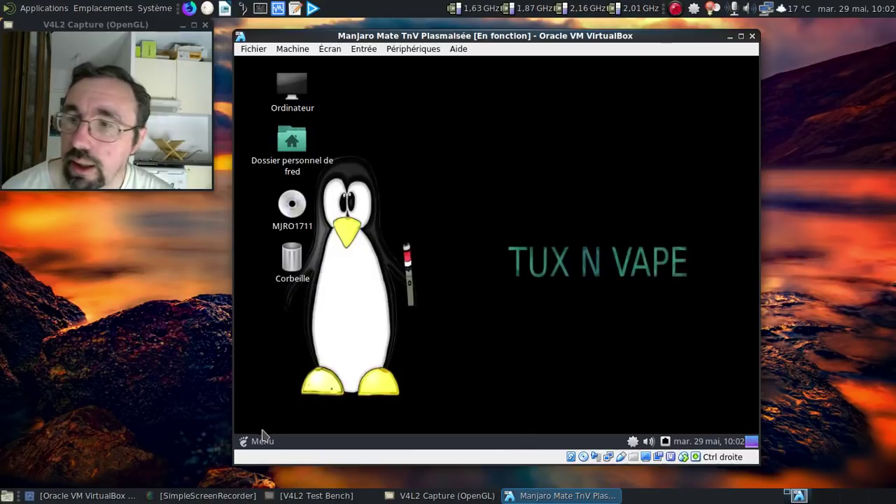
Restart the virtual machine and boot the Manjaro Linux entry in GRUB.
click(264, 450)
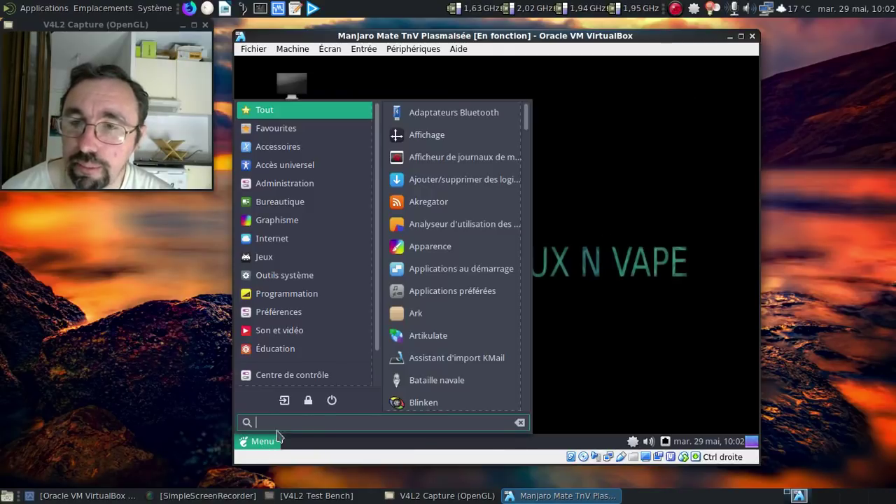
click(331, 410)
click(504, 300)
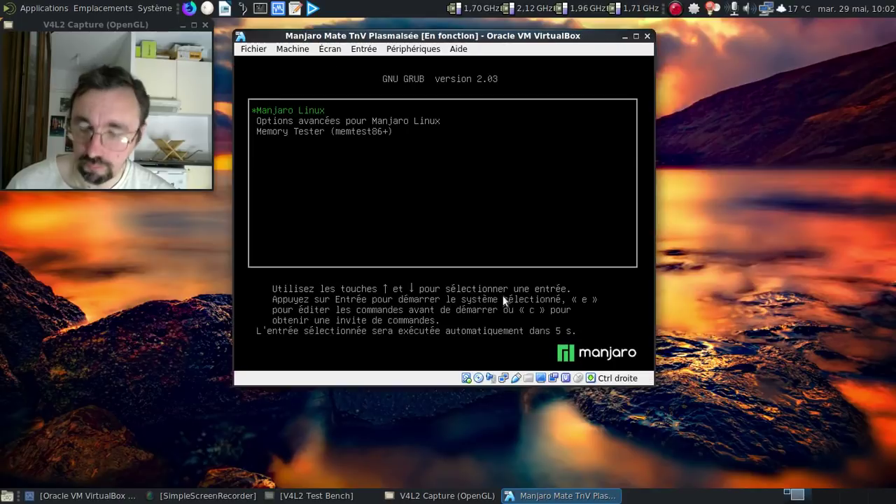
key(Return)
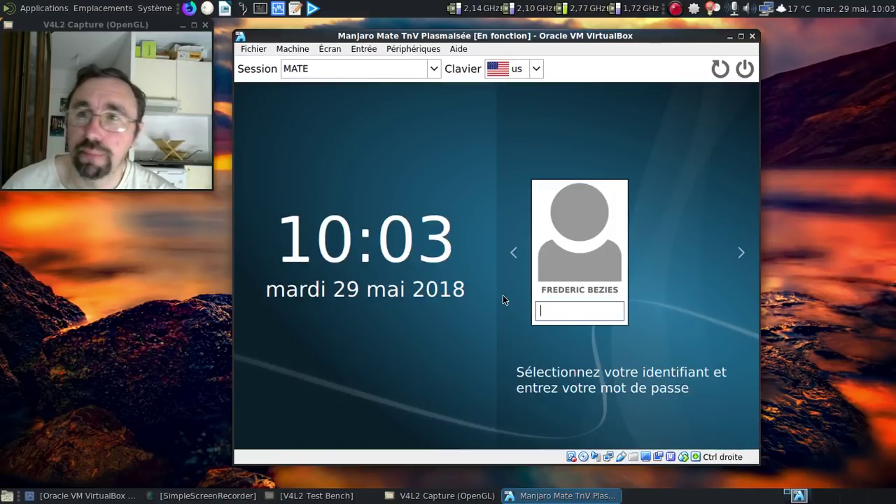
Choose the Plasma session on the login screen and log in with the account password.
click(437, 69)
click(416, 106)
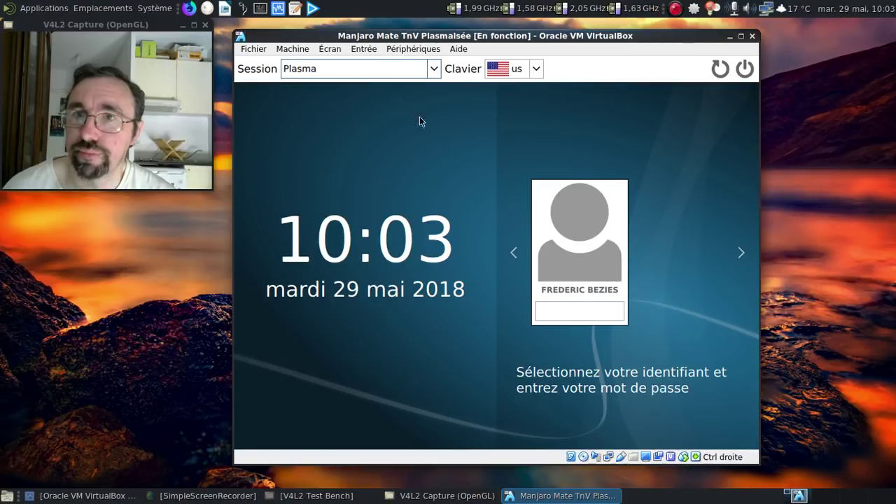
click(573, 313)
text(*********)
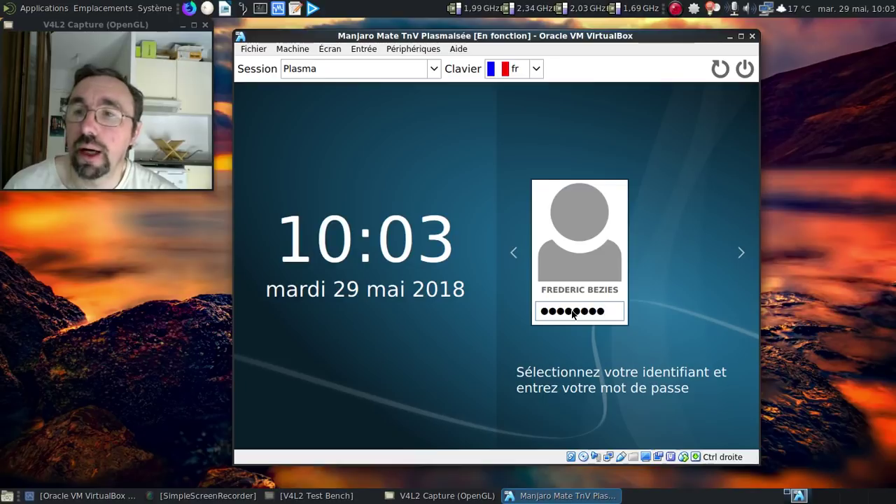
key(Return)
text(*********)
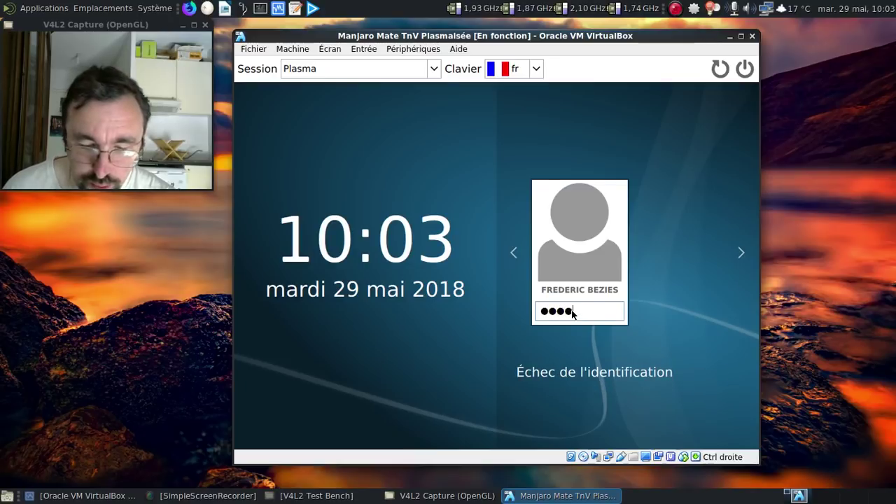
key(Return)
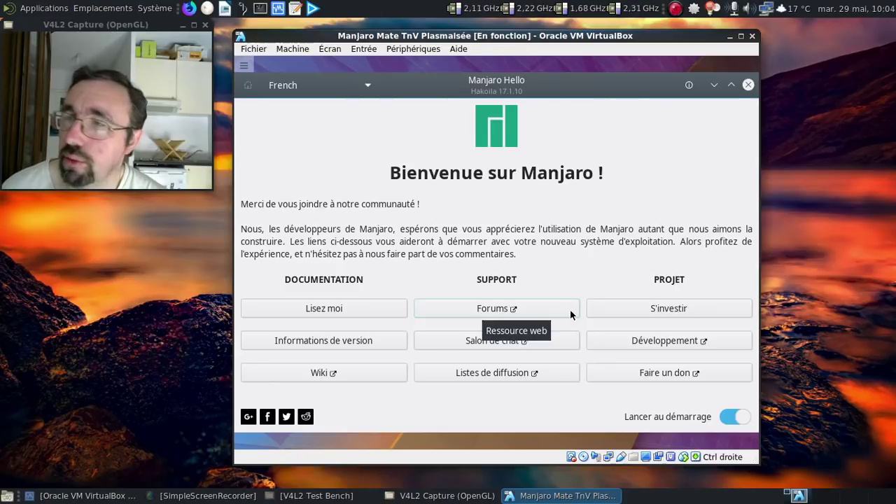
Close the Manjaro Hello welcome window and dismiss the wired connection notification.
click(749, 85)
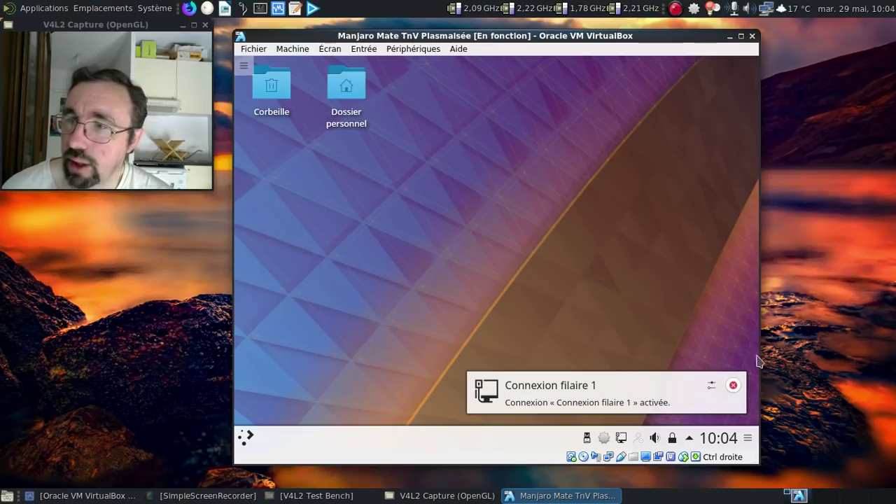
click(733, 385)
Open the package manager from its system tray entry and display the packages by group (Groupes).
right_click(604, 437)
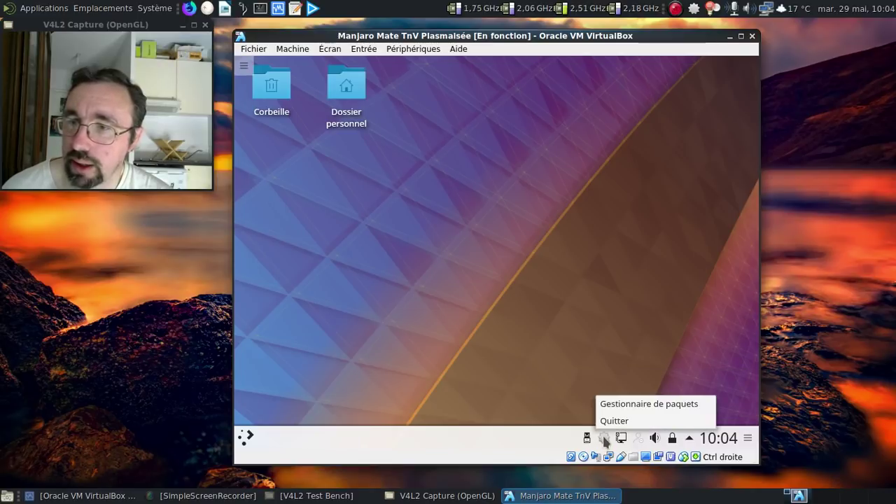
click(615, 411)
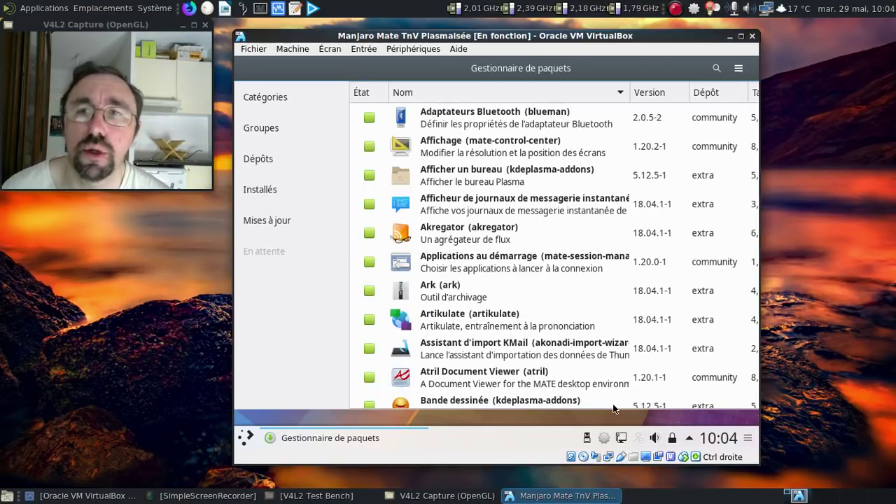
click(292, 132)
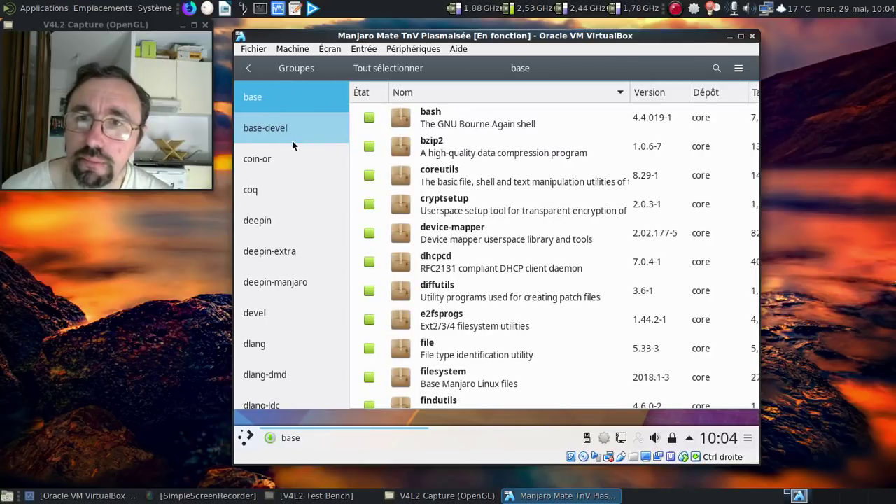
Mark all packages of the mate group for uninstallation.
scroll(320, 253, down, 15)
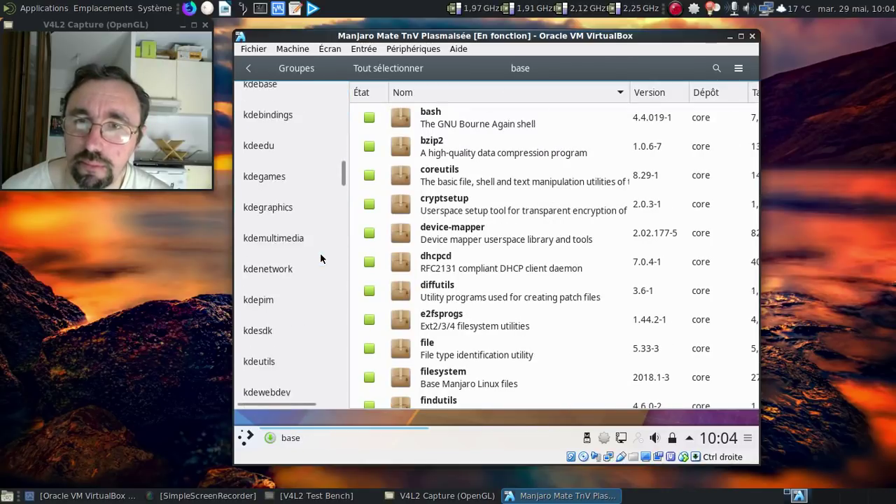
scroll(320, 253, down, 15)
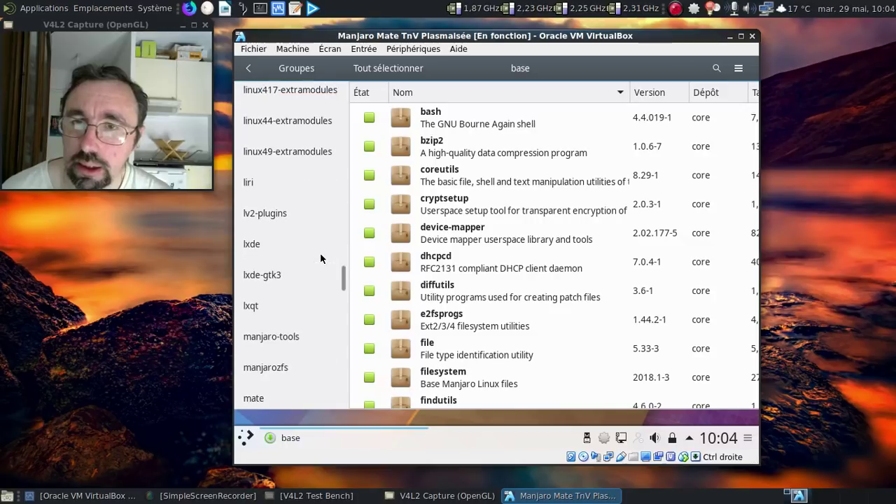
scroll(320, 253, down, 5)
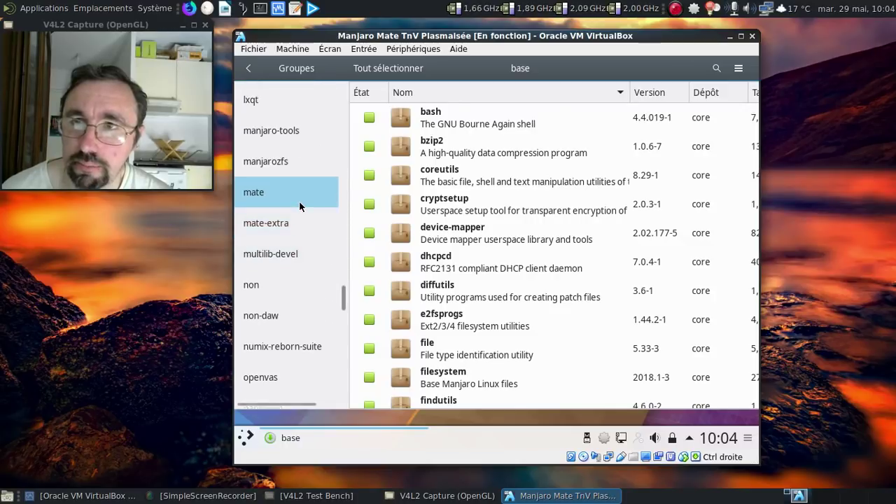
click(299, 201)
click(454, 114)
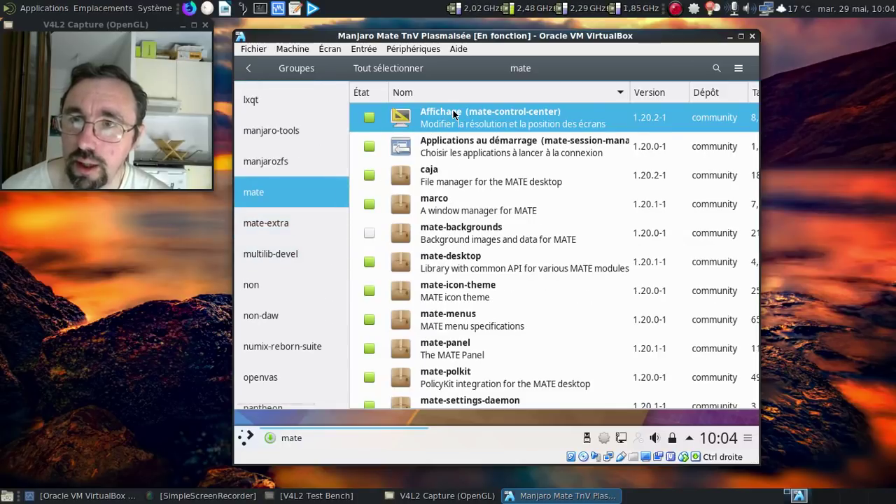
key(ctrl+a)
right_click(453, 111)
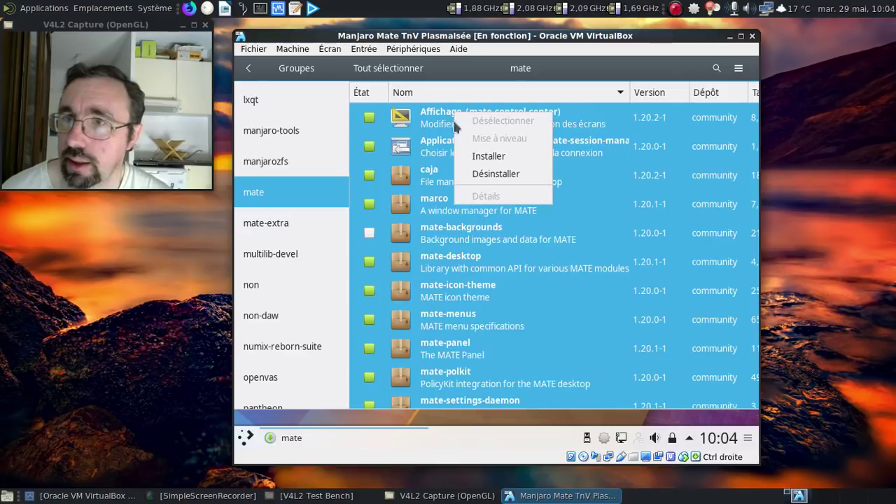
click(490, 166)
Mark all packages of the mate-extra group for uninstallation as well.
click(322, 236)
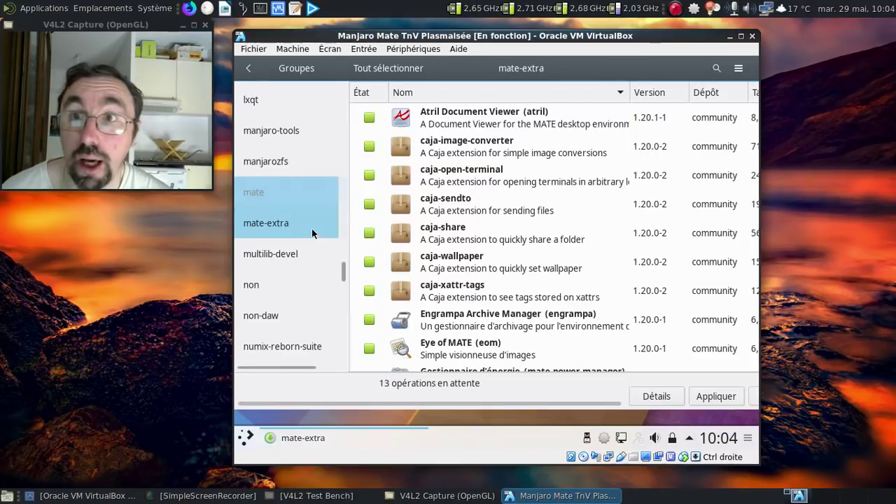
click(487, 179)
key(ctrl+a)
right_click(488, 179)
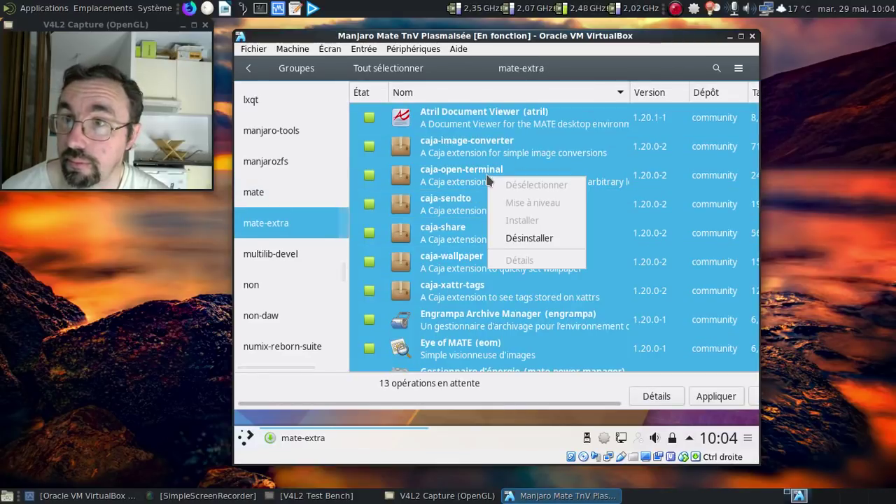
click(522, 236)
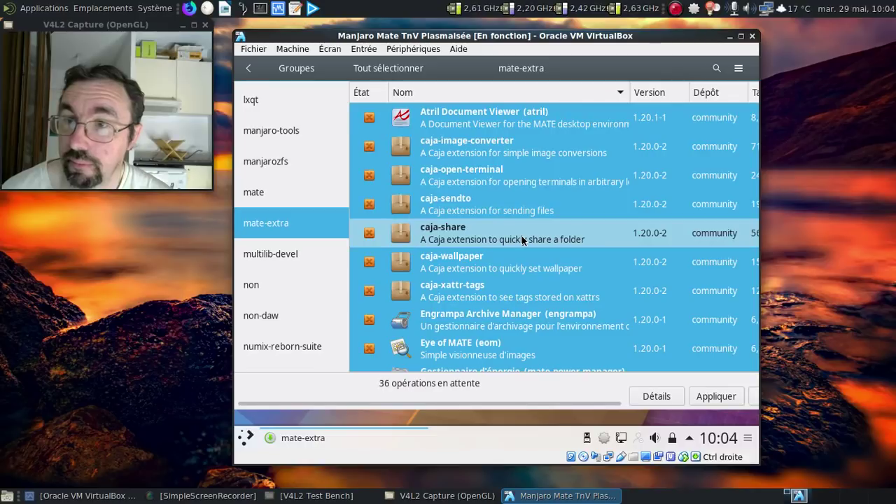
Apply the pending MATE removals, accept the transaction summary, authenticate with the account password and dismiss the completion notification.
click(717, 400)
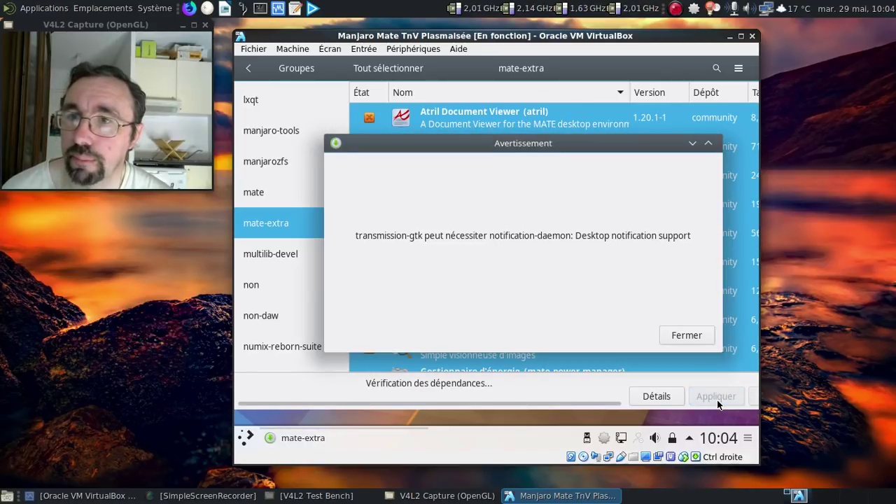
click(691, 334)
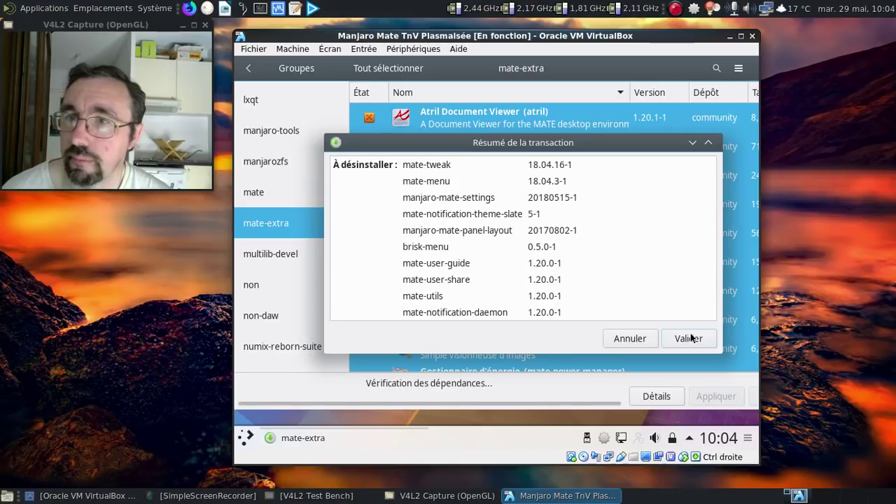
click(690, 333)
text(●)
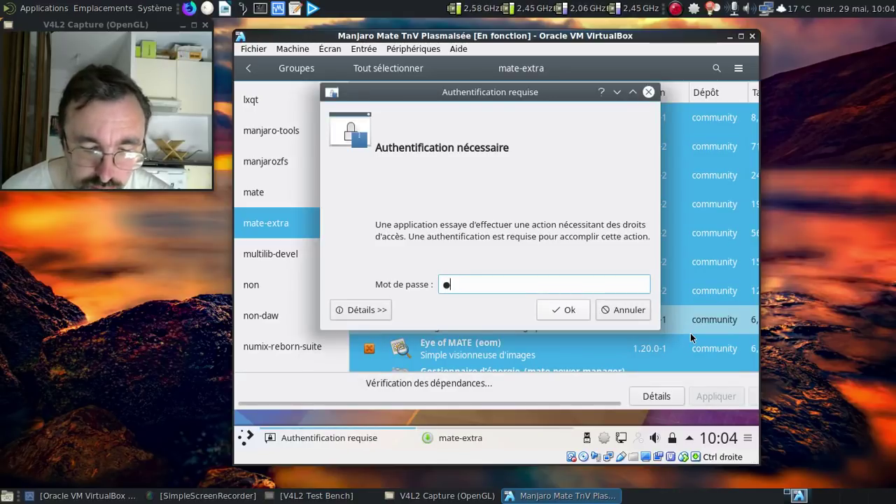
text(●●●●●●●)
key(Return)
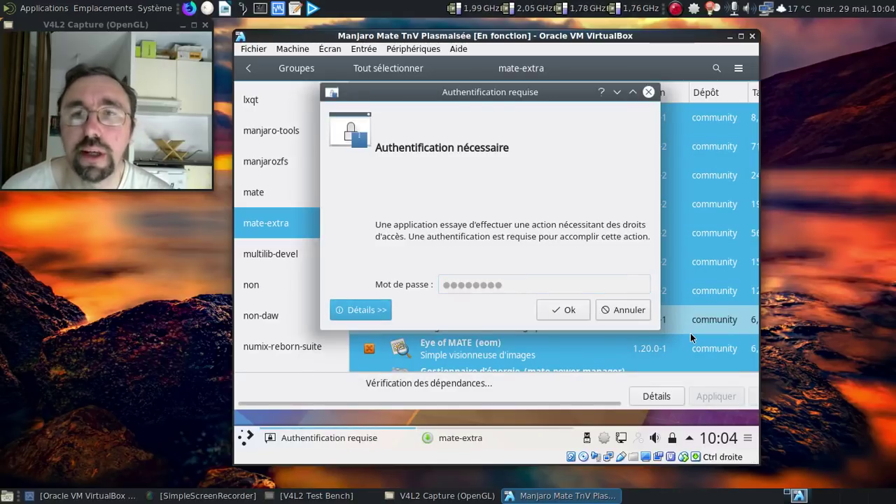
text(●)
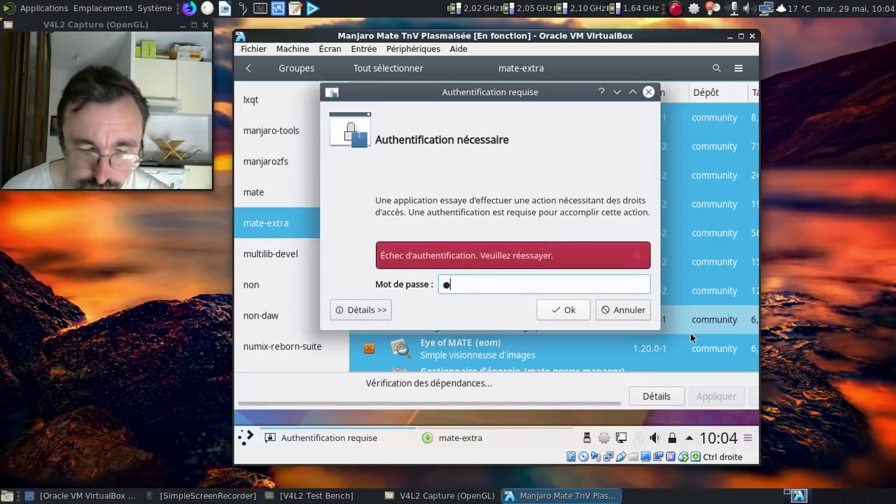
text(●●●●●●●)
key(Return)
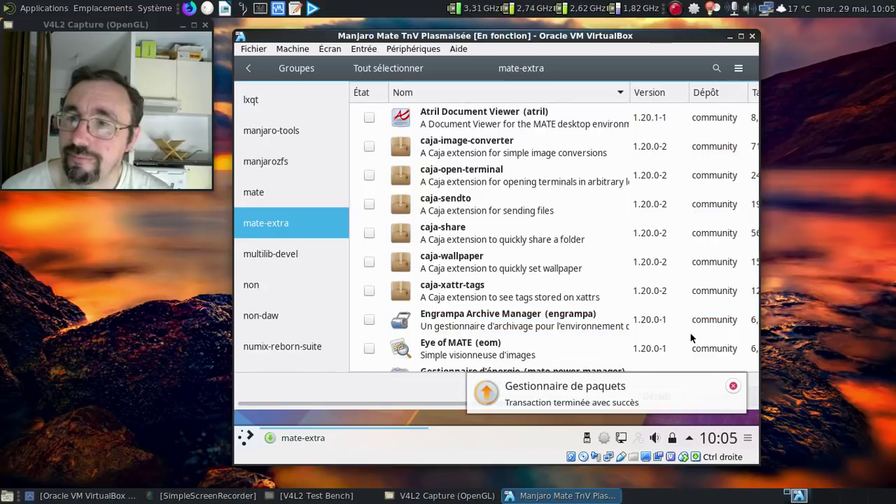
click(734, 387)
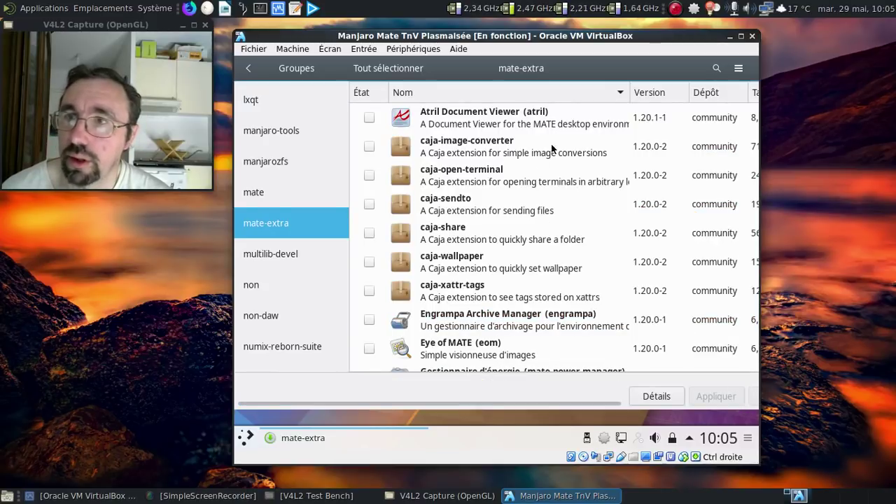
Search the packages for "trans" and replace transmission-gtk with transmission-qt, applying and validating the transaction.
key(ctrl+f)
text(trans)
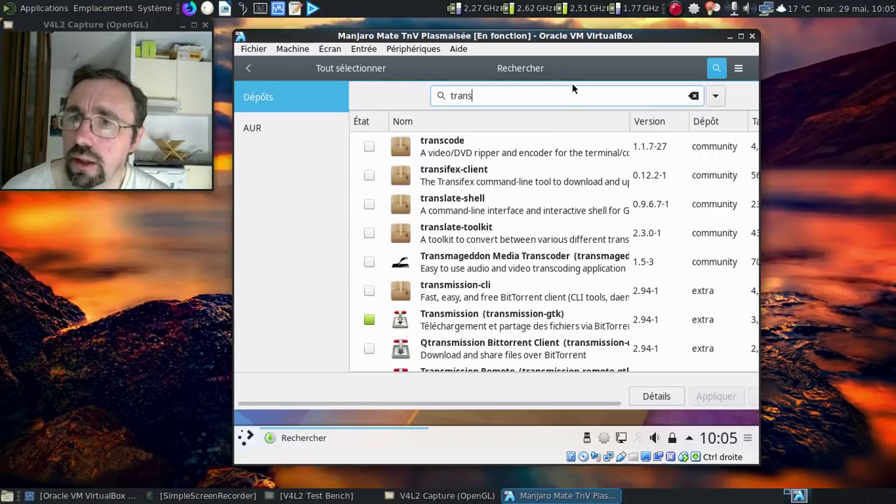
scroll(551, 277, down, 1)
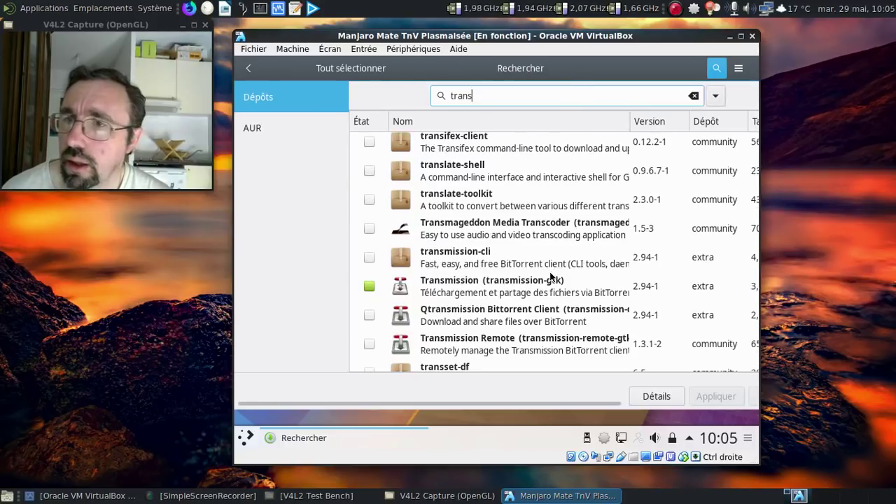
click(369, 315)
click(369, 286)
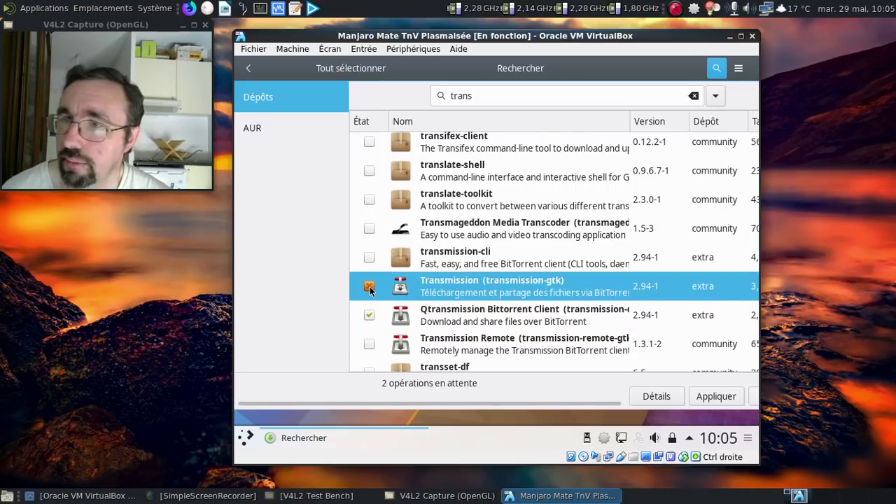
click(716, 396)
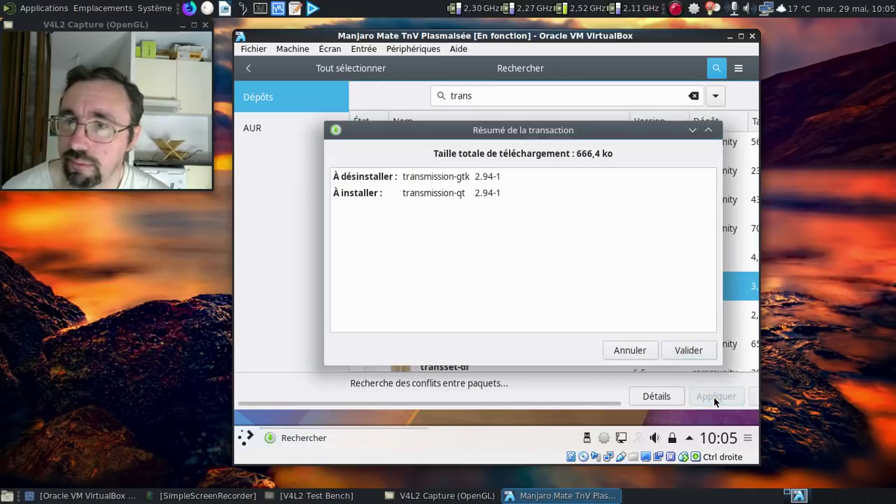
click(681, 351)
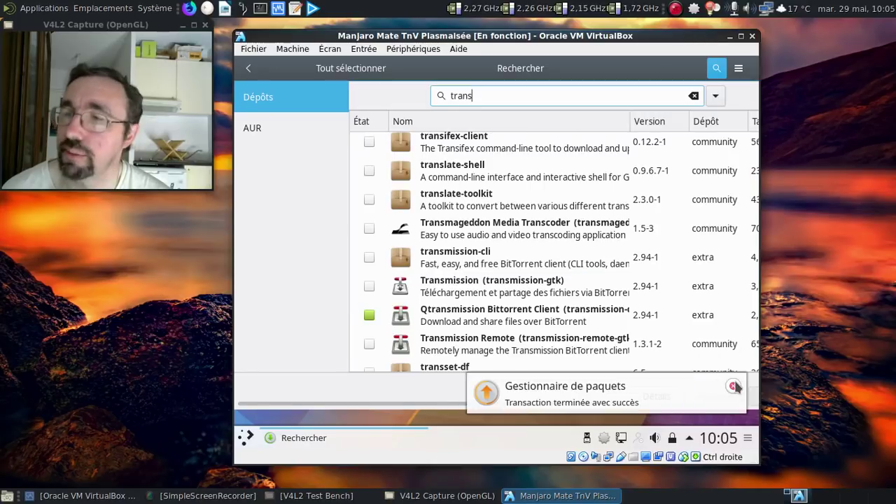
Uninstall all orphaned packages listed under the installed packages (Orphelins), validating the transaction.
click(251, 72)
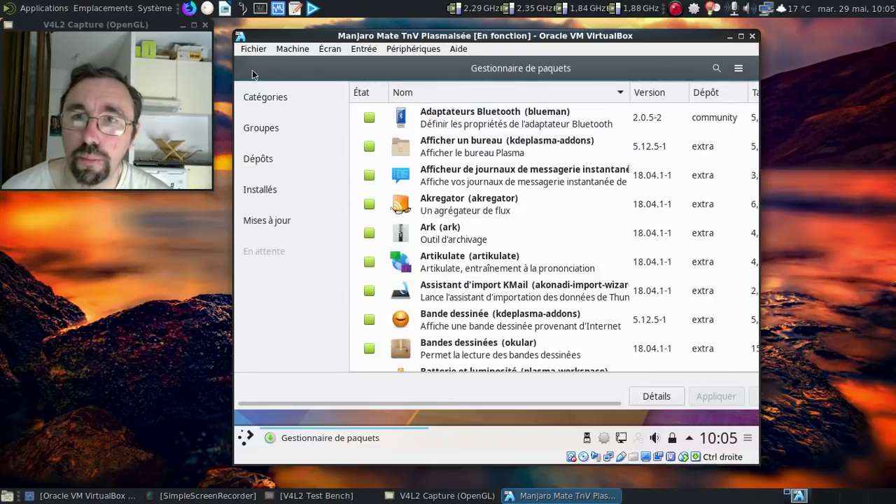
click(289, 189)
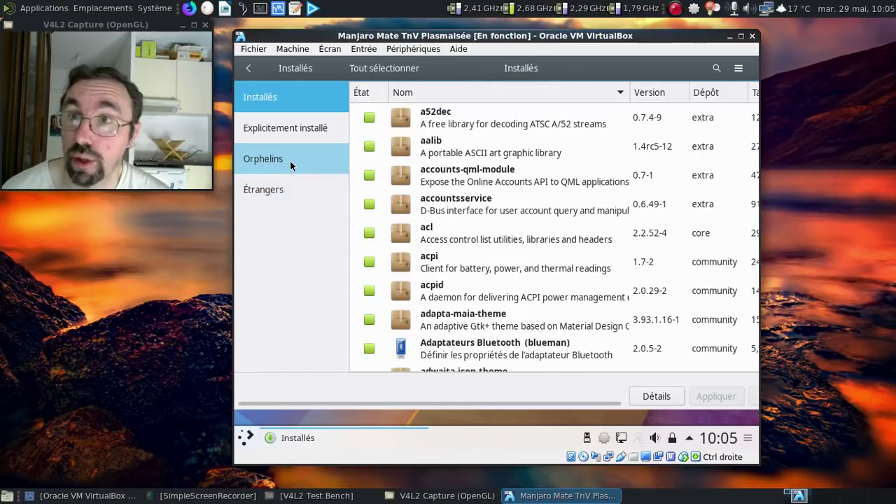
click(290, 160)
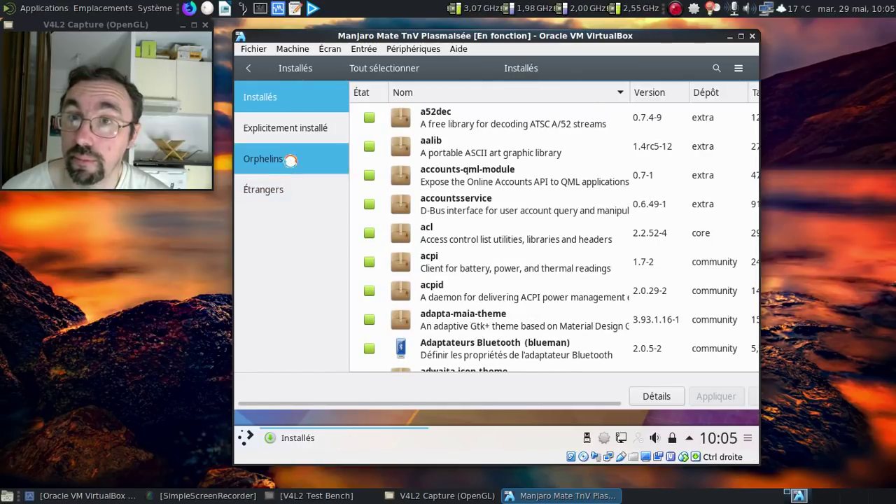
click(523, 121)
key(ctrl+a)
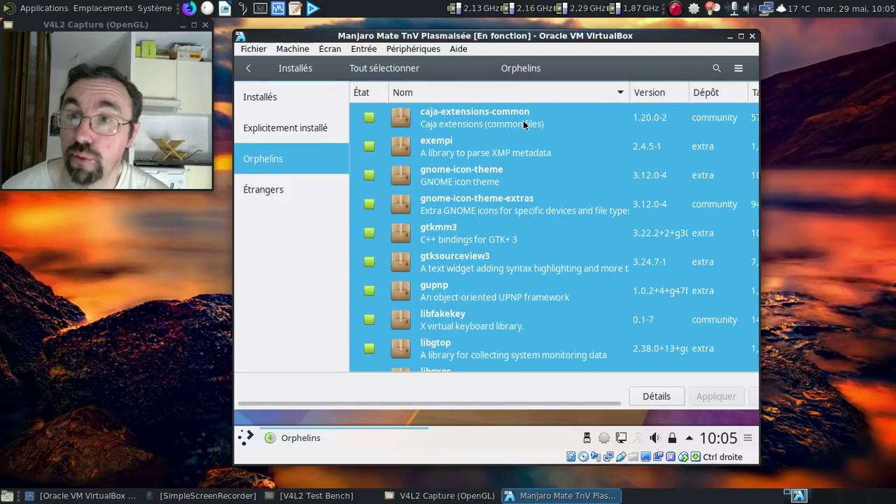
right_click(523, 121)
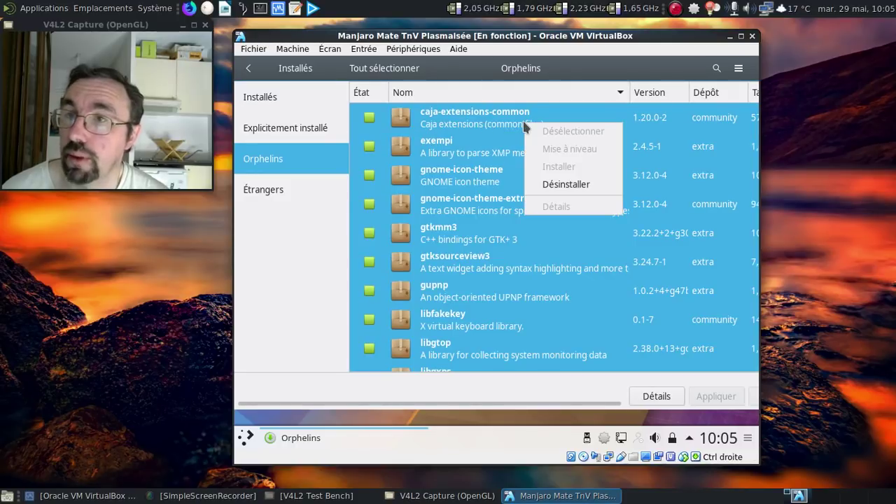
click(569, 184)
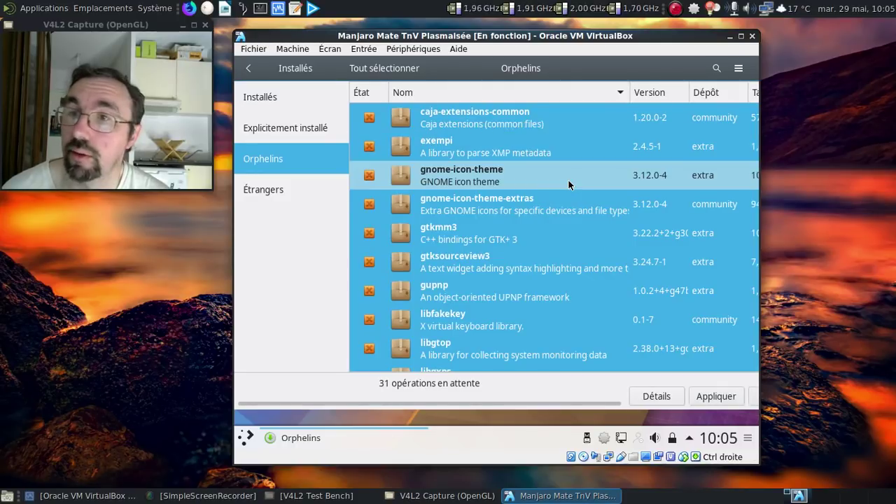
click(715, 397)
click(676, 351)
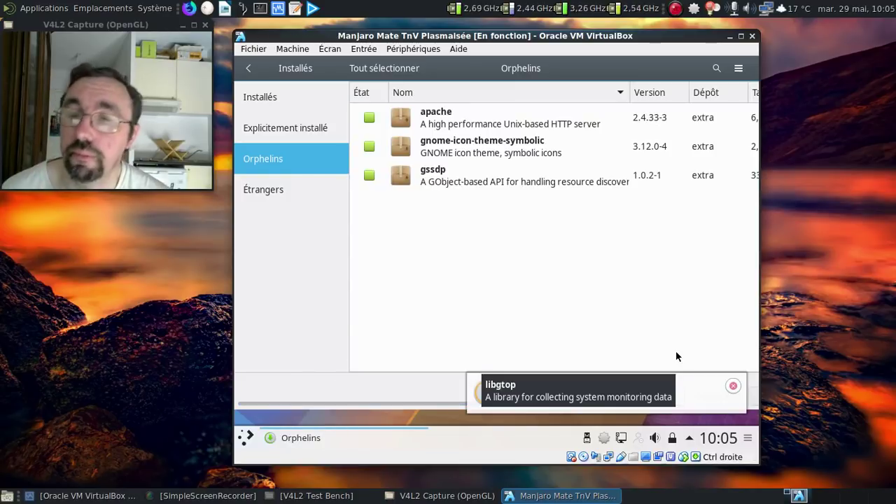
Uninstall the remaining orphans apache, gnome-icon-theme-symbolic and gssdp, and move the package manager window to expose its window controls.
click(478, 121)
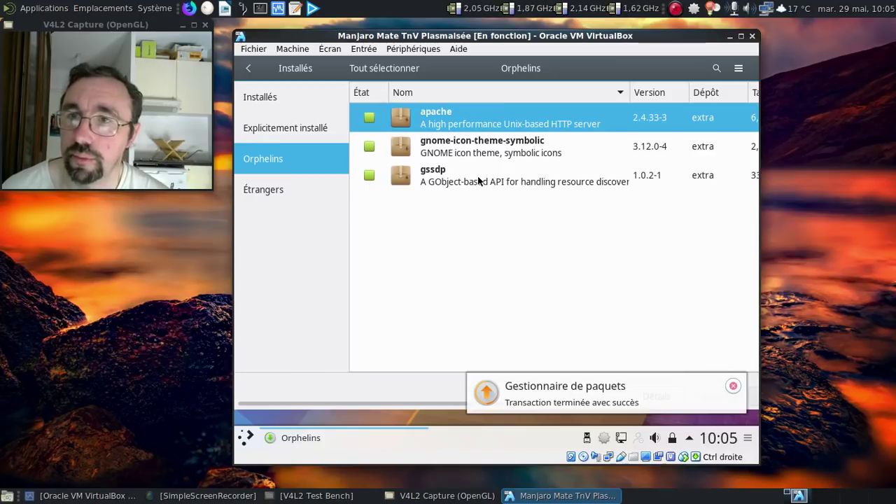
shift+click(478, 180)
right_click(479, 180)
click(532, 244)
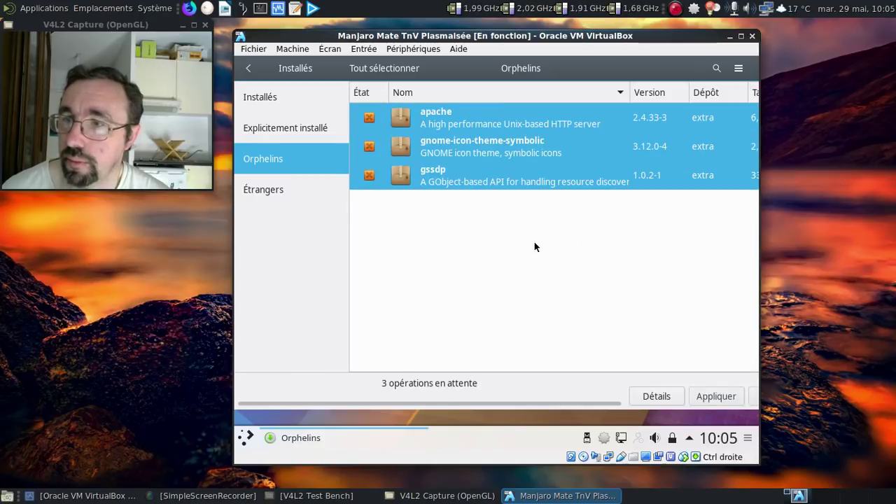
click(721, 392)
click(691, 354)
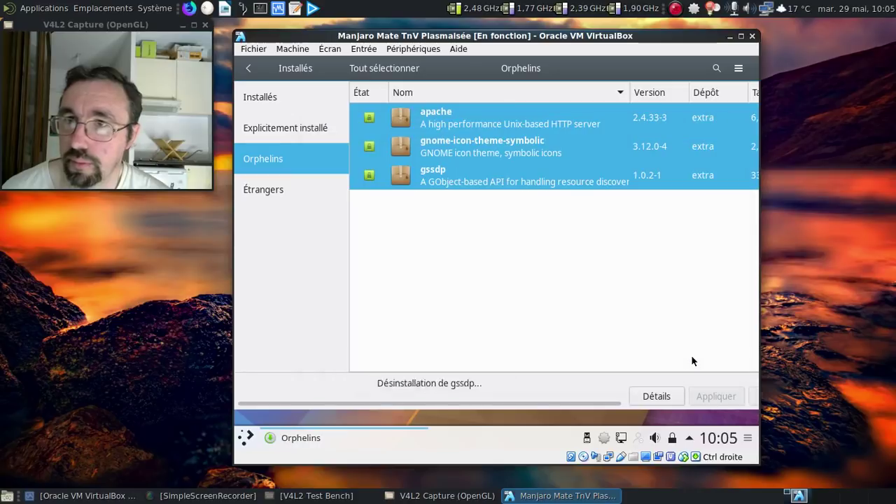
click(733, 386)
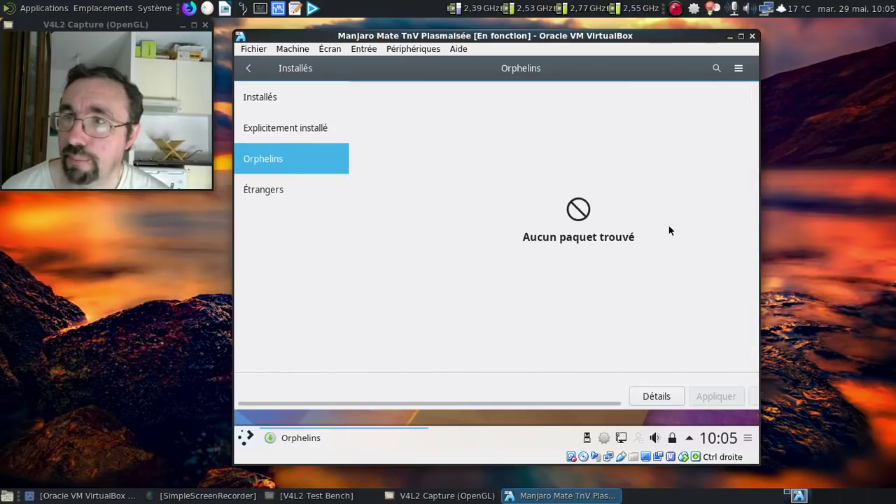
drag(566, 72, 498, 85)
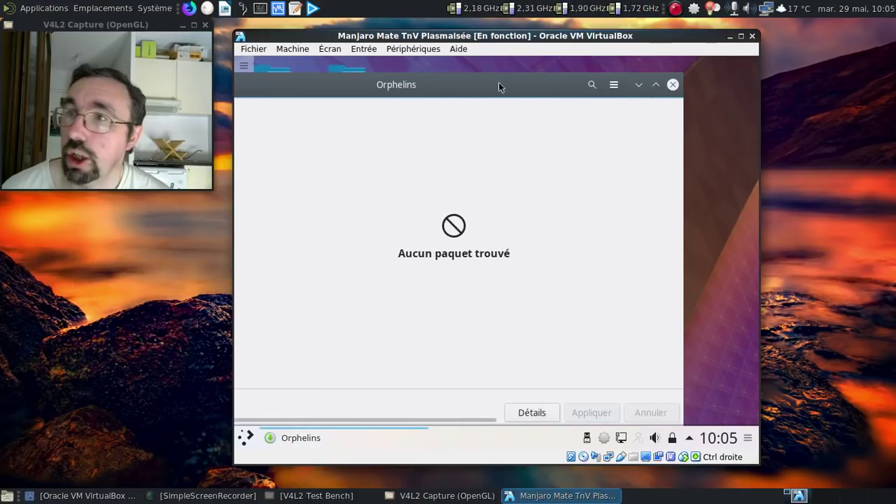
Close the package manager and choose the Happy portrait from the avatar gallery for the user account.
click(672, 86)
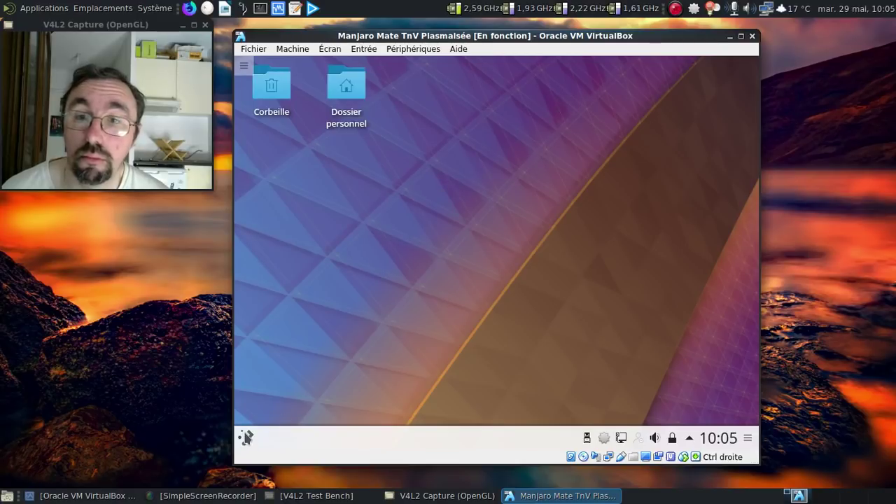
click(247, 437)
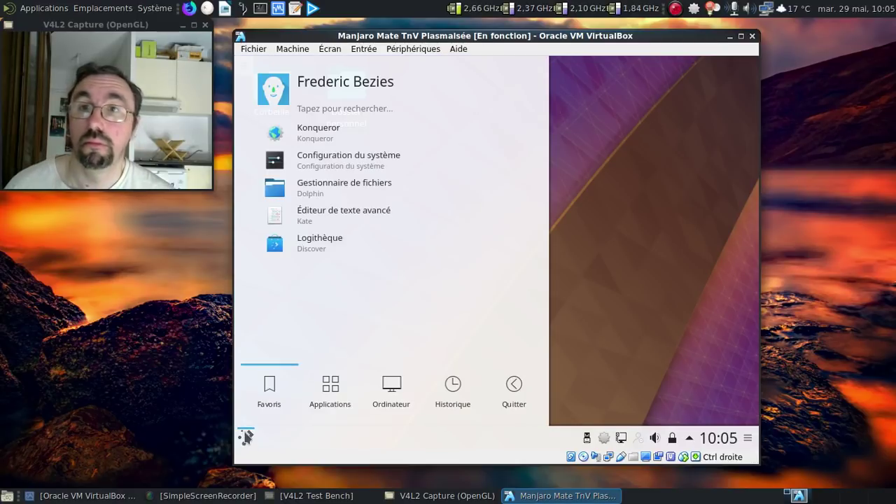
click(266, 96)
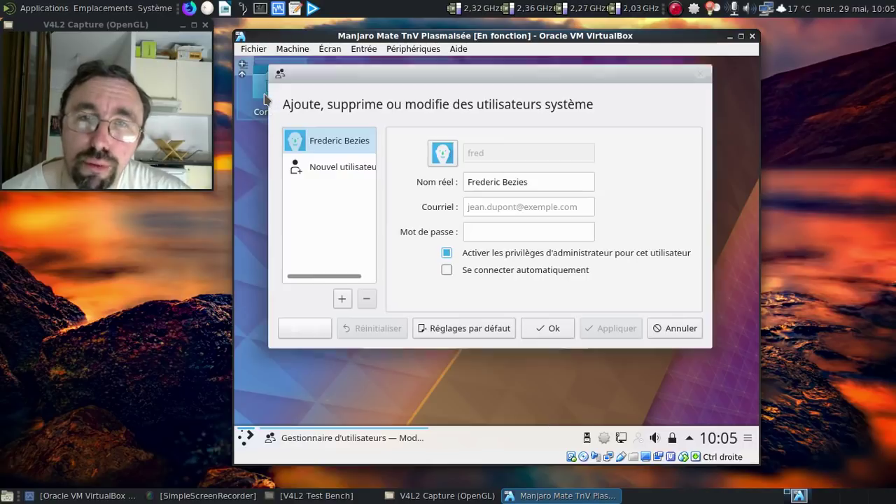
click(451, 153)
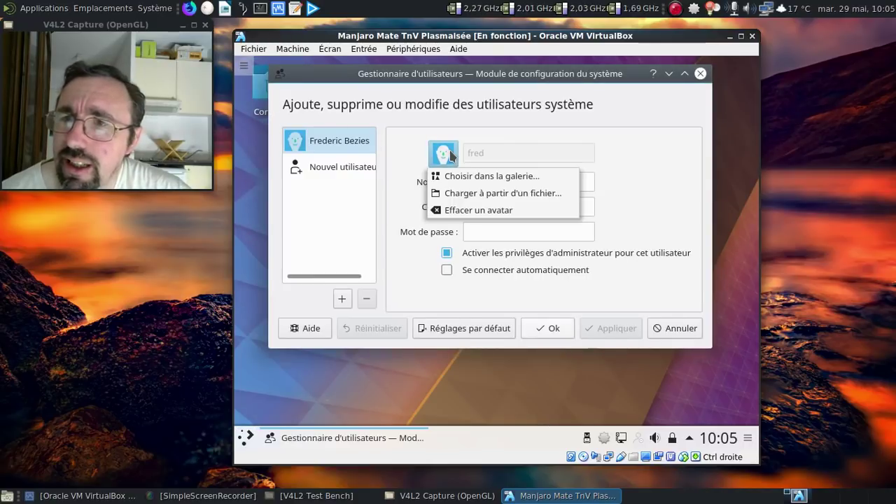
click(476, 178)
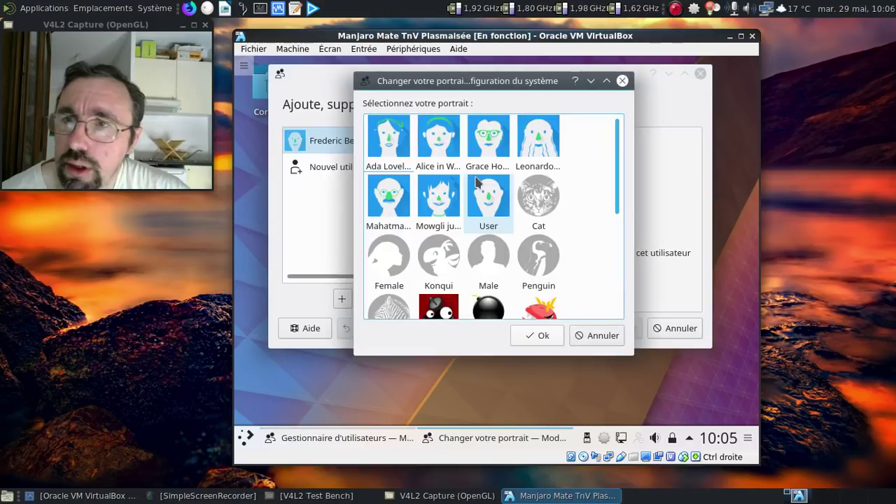
scroll(578, 172, down, 5)
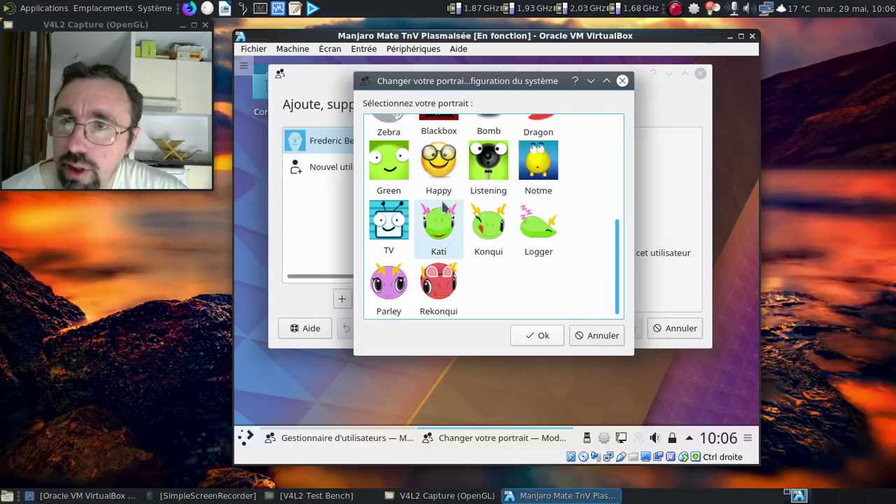
click(456, 180)
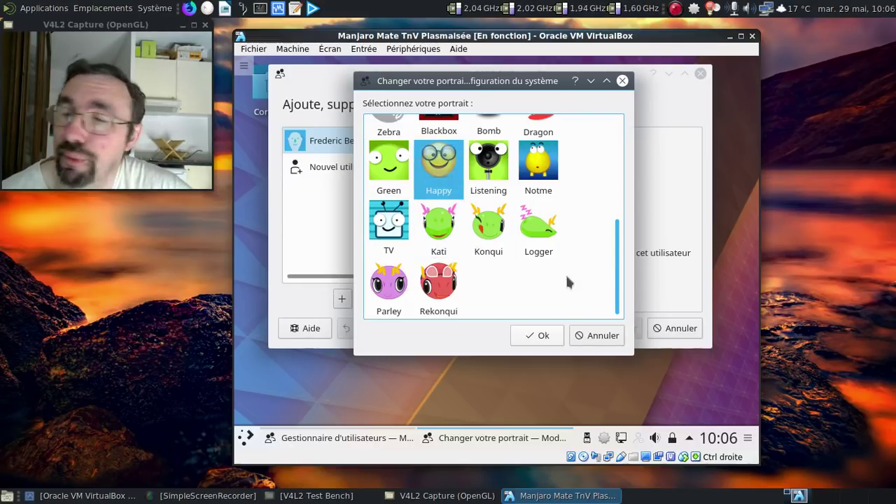
click(545, 335)
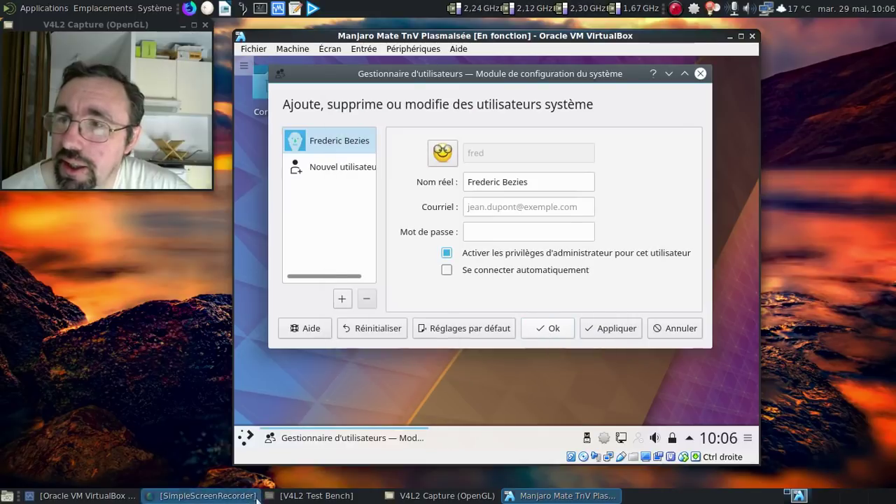
Apply the avatar change, authenticate with the account password and close the user manager.
click(600, 328)
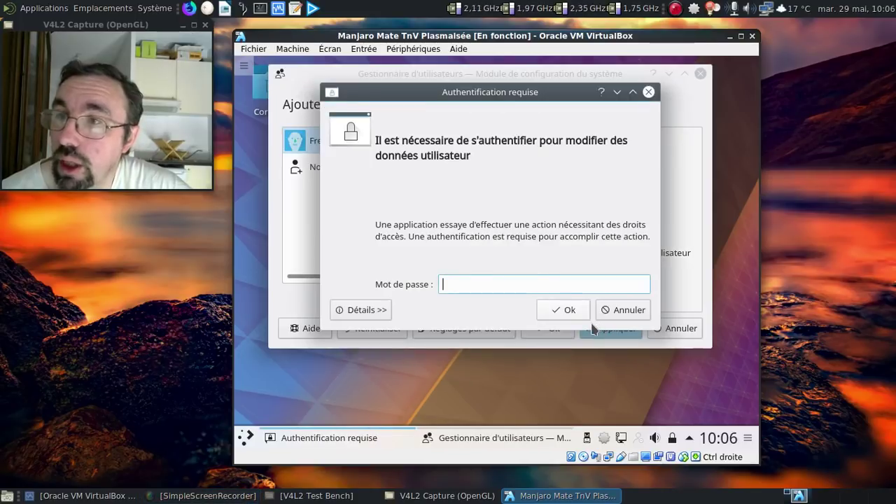
text(*********)
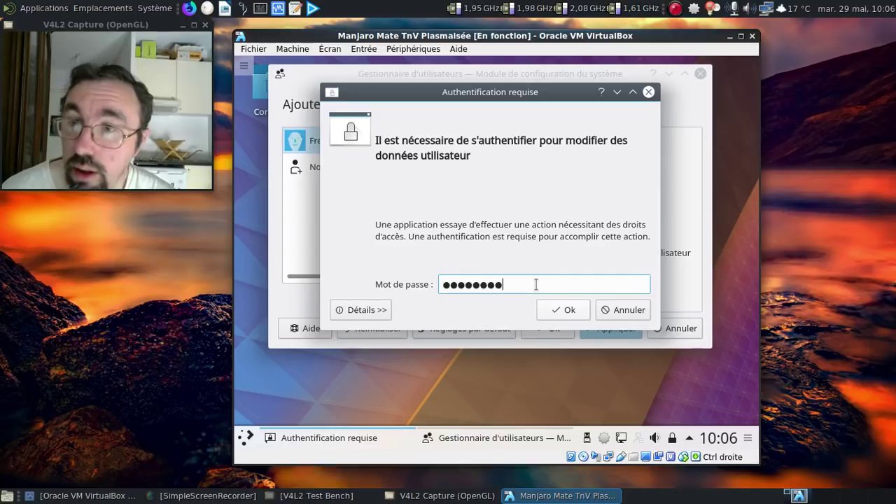
key(Return)
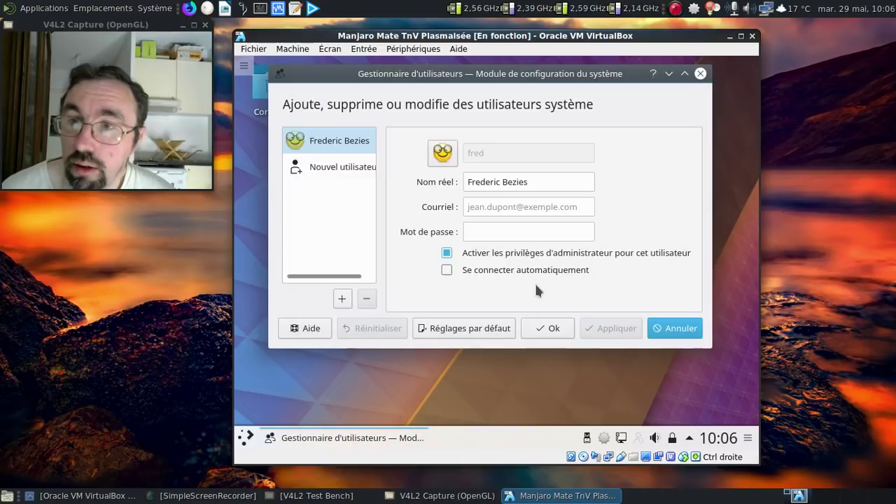
click(702, 74)
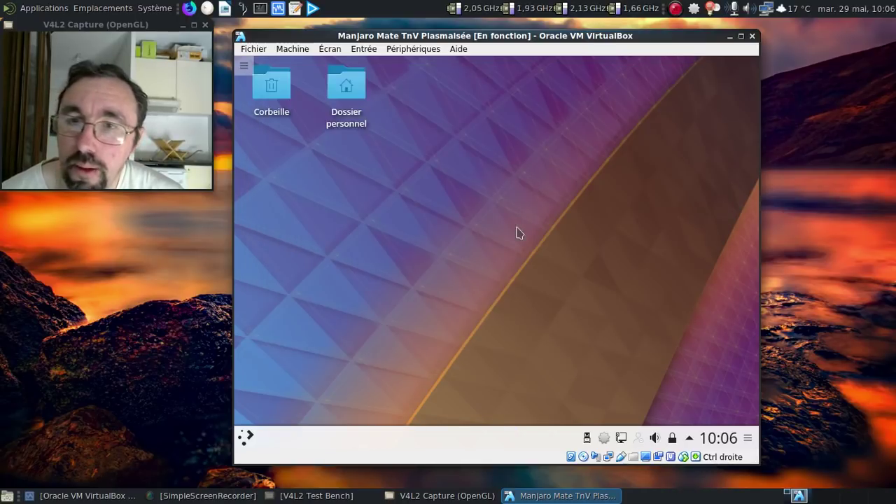
Search the launcher for "trans", start Qtransmission Bittorrent Client, accept the file-sharing notice and cancel the session change.
click(246, 438)
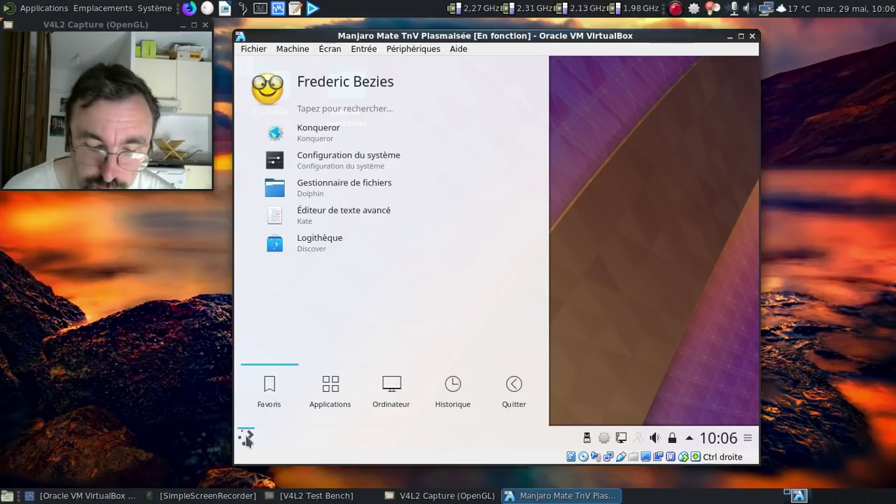
text(trans)
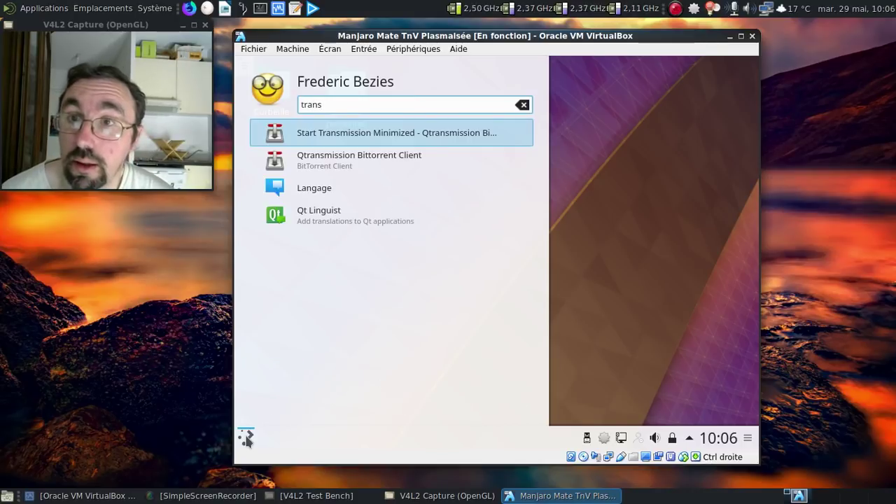
click(349, 160)
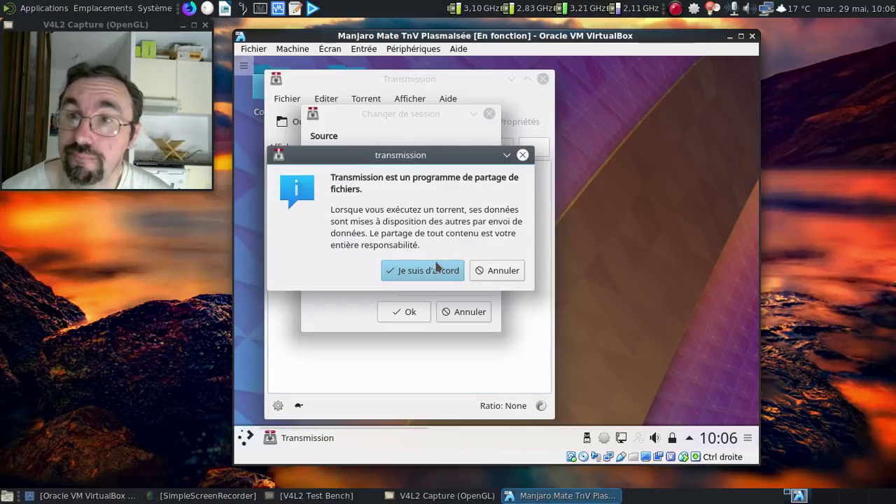
click(431, 271)
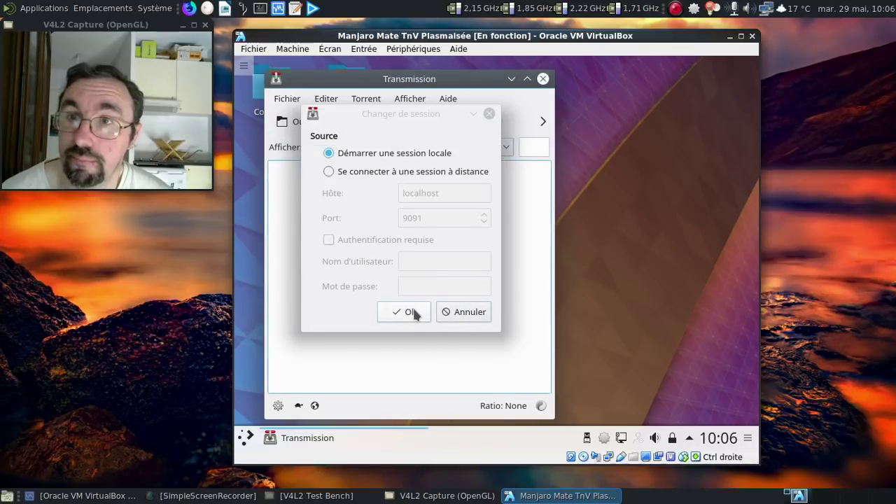
click(463, 312)
View Transmission's About information, dismiss it and close Transmission.
click(453, 105)
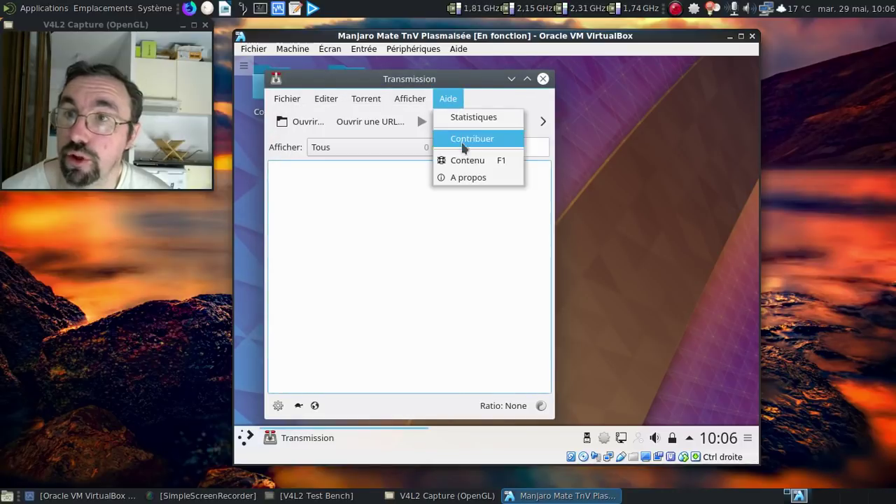
click(467, 176)
click(507, 144)
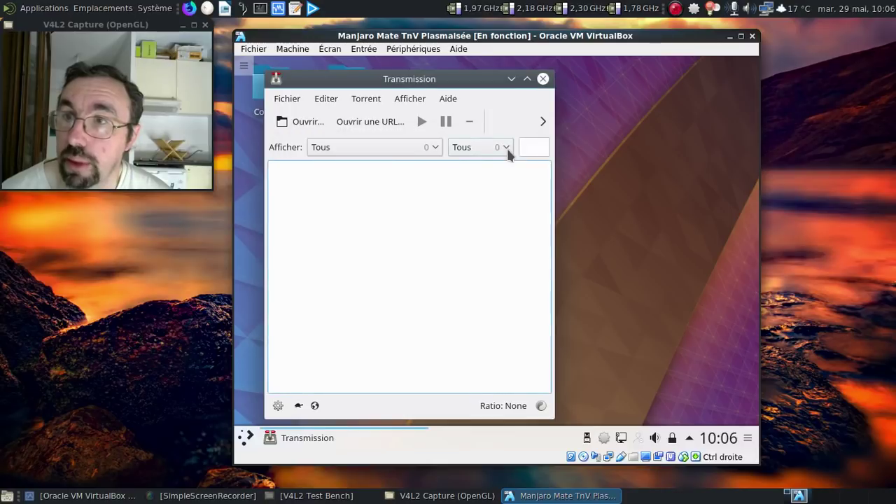
click(543, 79)
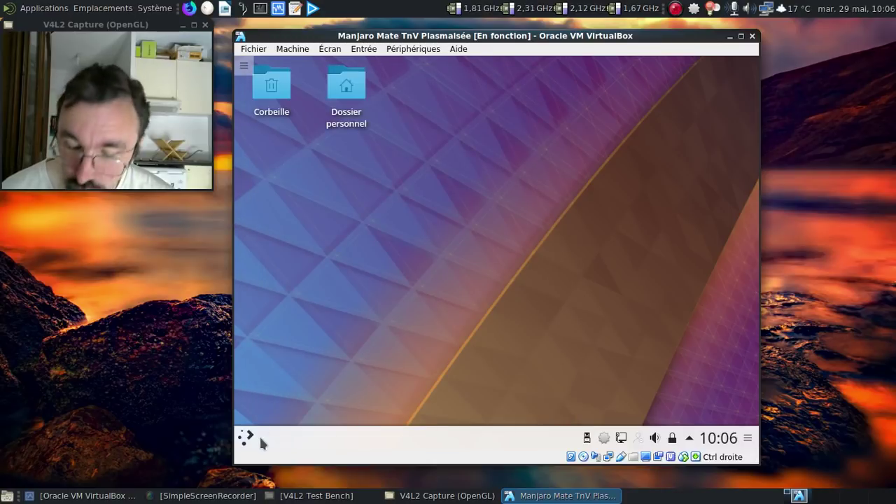
Switch the virtual machine to full screen, search the launcher for "lib" and open LibreOffice Writer maximized.
key(Control_R+f)
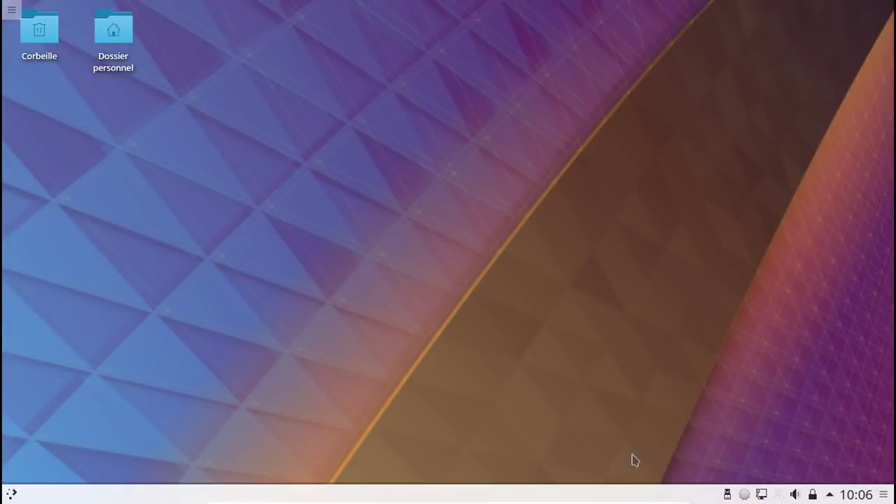
click(11, 495)
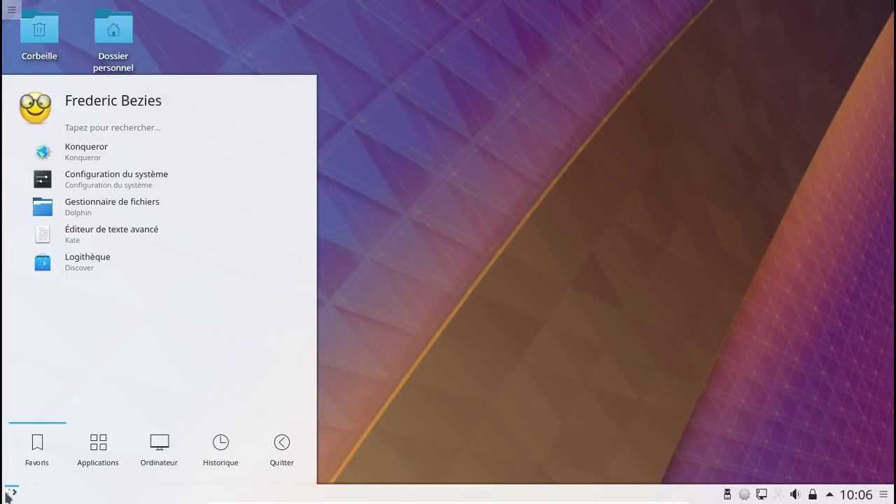
text(lib)
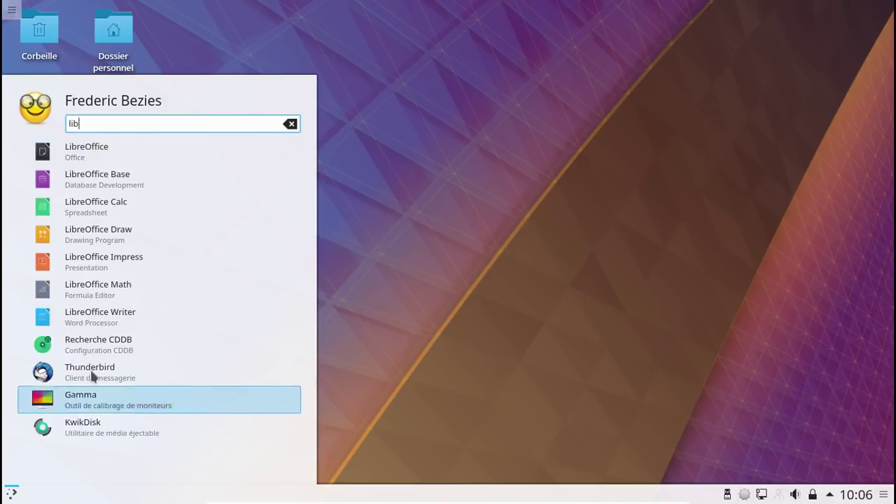
click(121, 324)
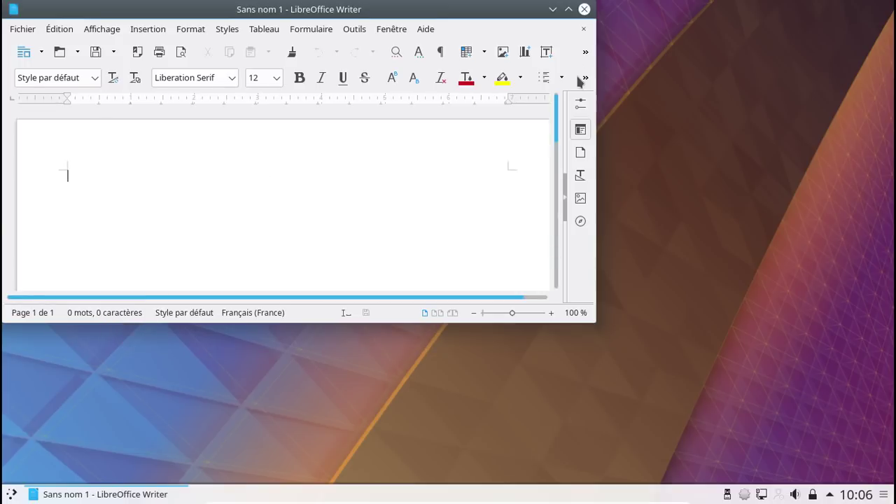
double_click(569, 11)
Examine the version and rendering details in LibreOffice's About dialog, then close the dialog and Writer.
click(423, 30)
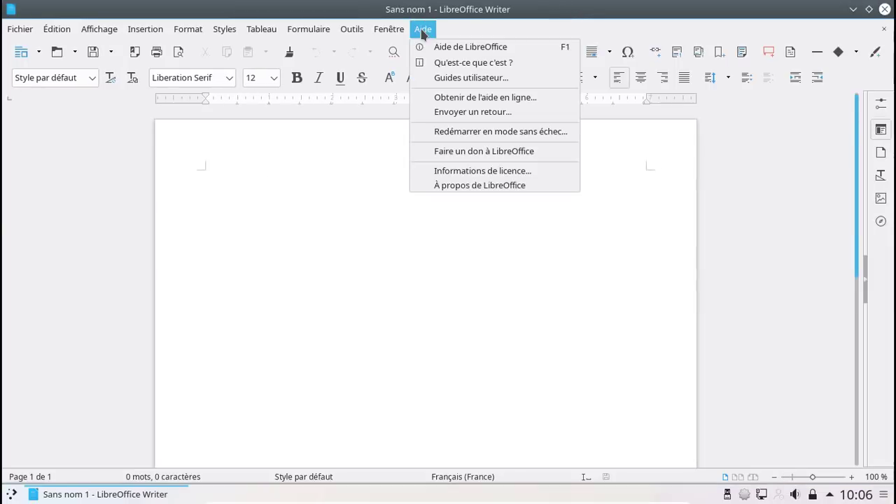
click(464, 185)
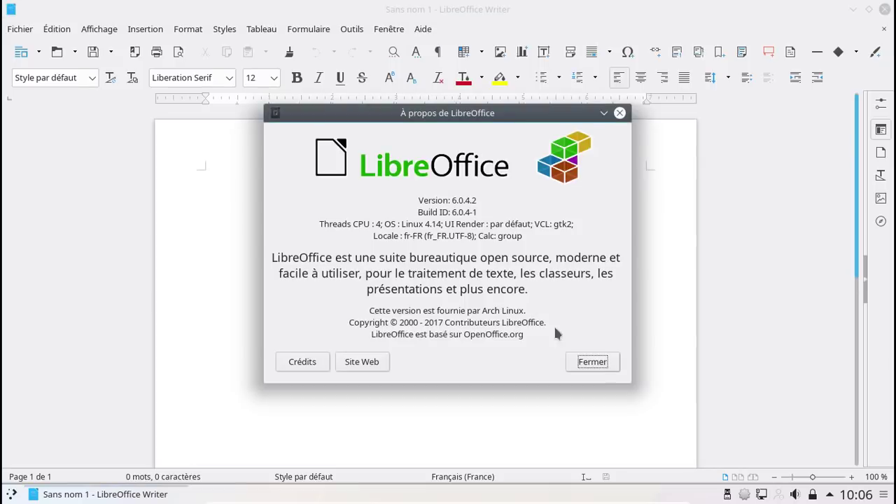
click(593, 362)
click(884, 9)
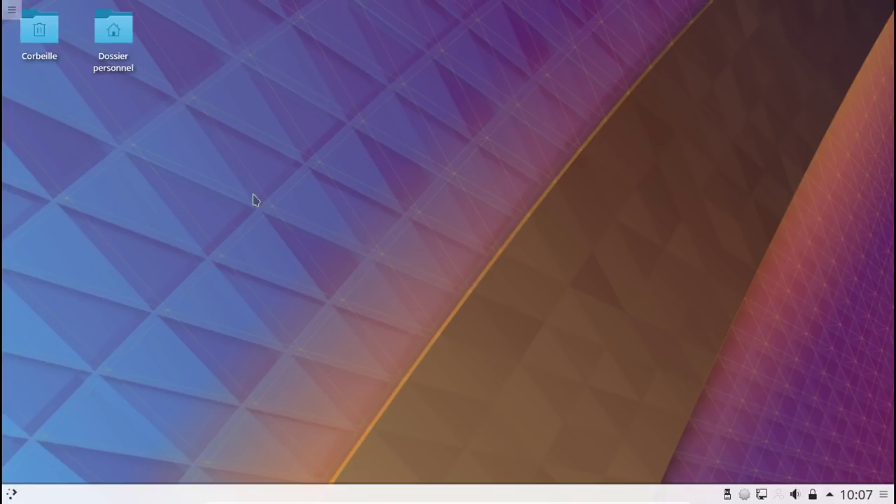
Open the desktop's wallpaper settings and start adding a custom image.
right_click(258, 75)
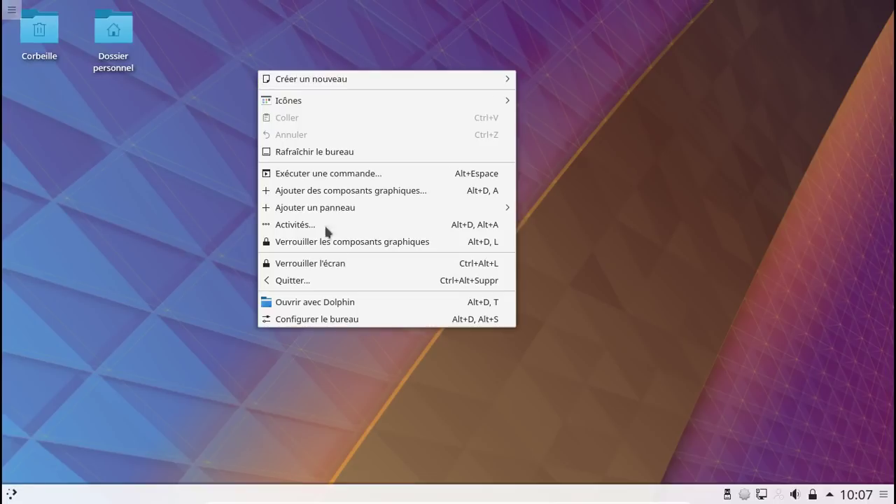
click(351, 321)
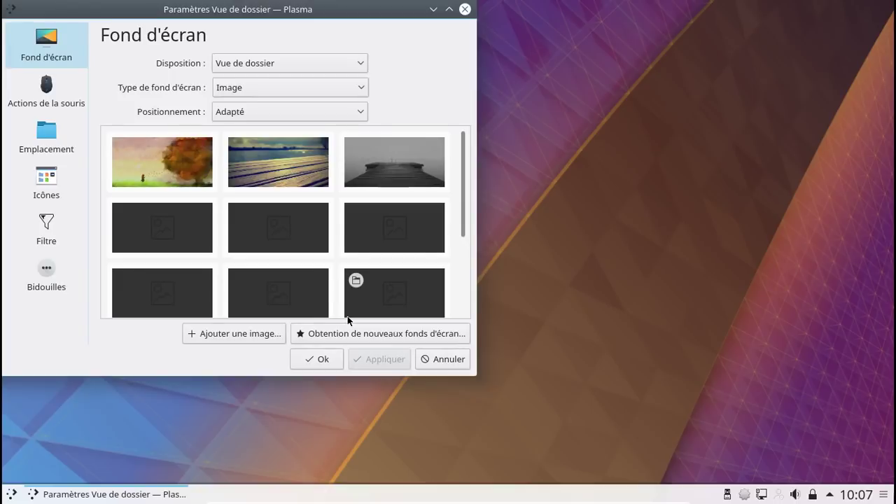
click(266, 336)
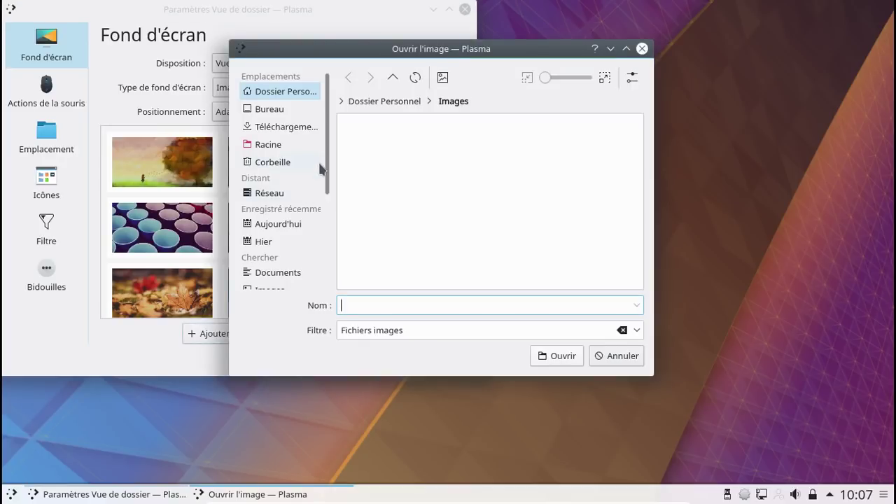
Select the Tux N Vape image from /usr/share/backgrounds, apply it as the desktop wallpaper and close the settings.
click(294, 145)
scroll(293, 184, down, 4)
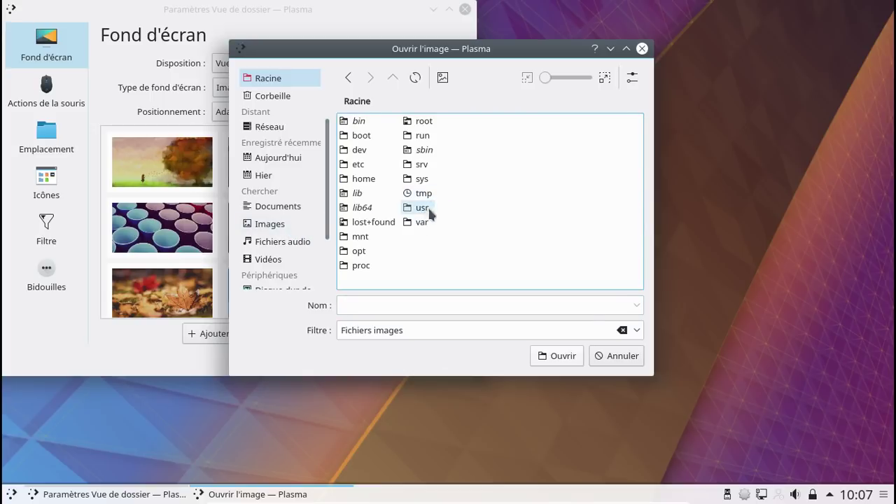
click(422, 209)
click(365, 235)
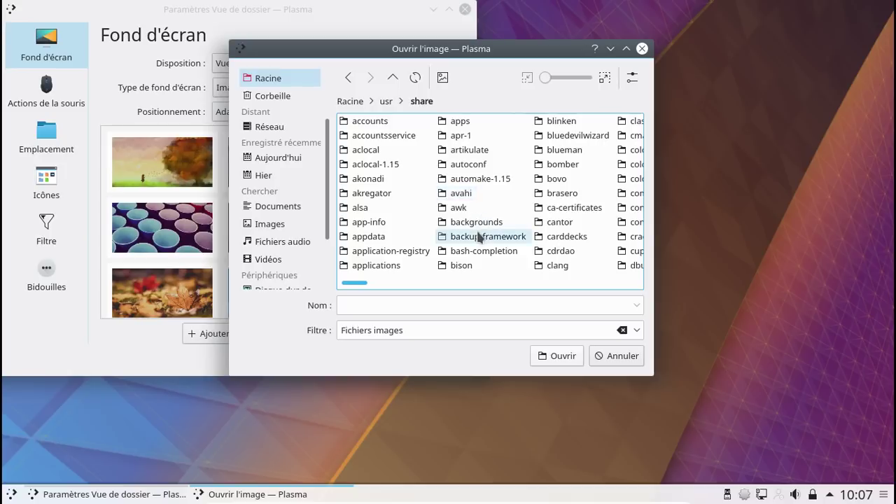
click(476, 223)
double_click(378, 179)
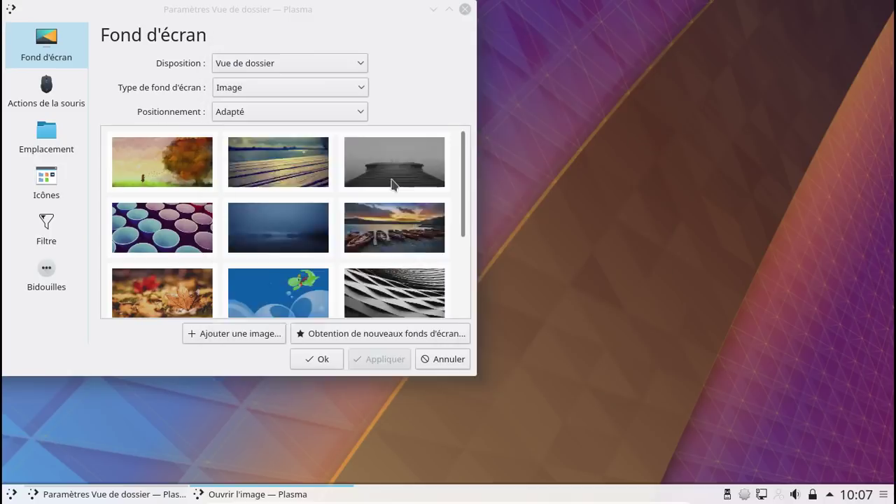
click(383, 364)
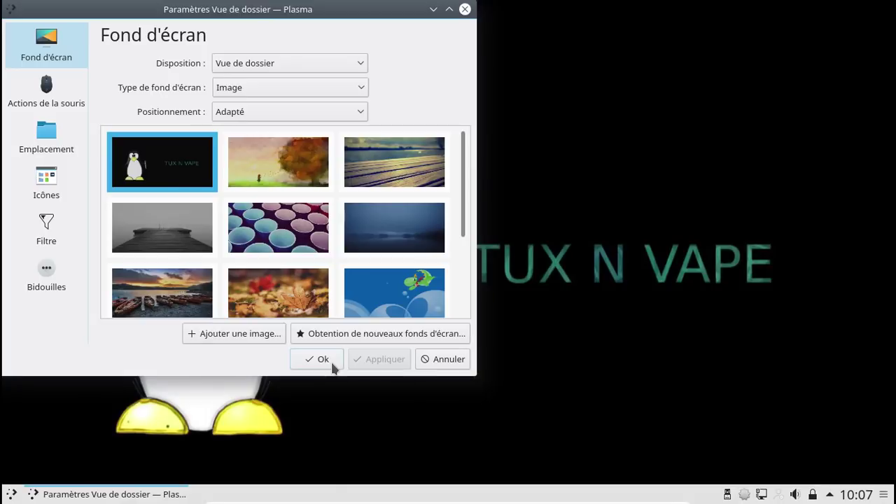
click(333, 368)
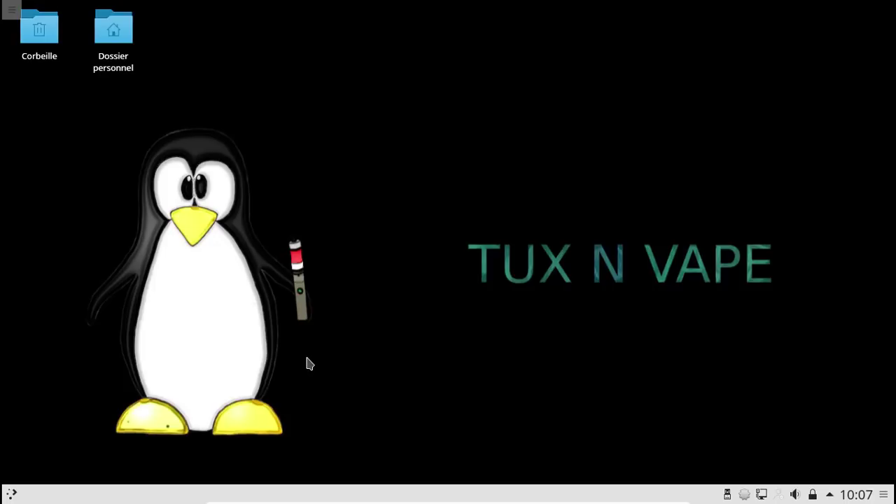
Open the system settings and apply the Brise sombre global theme in the workspace appearance section.
click(12, 494)
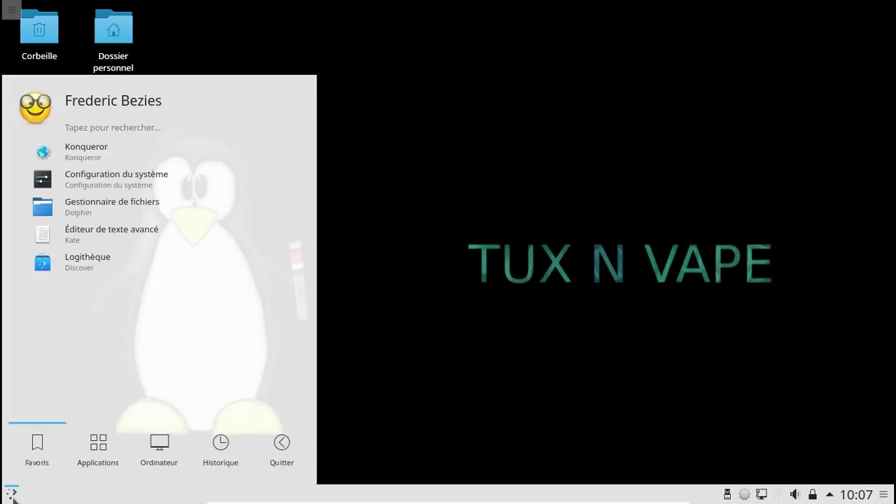
click(105, 188)
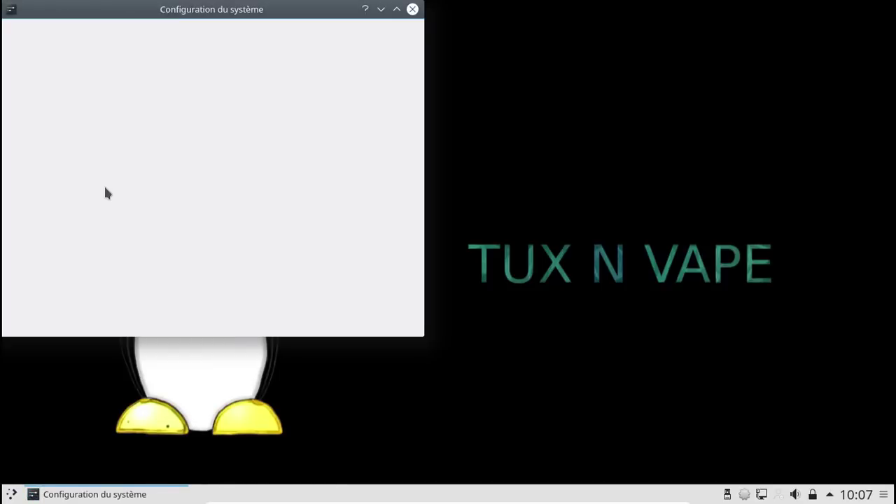
drag(157, 15, 334, 47)
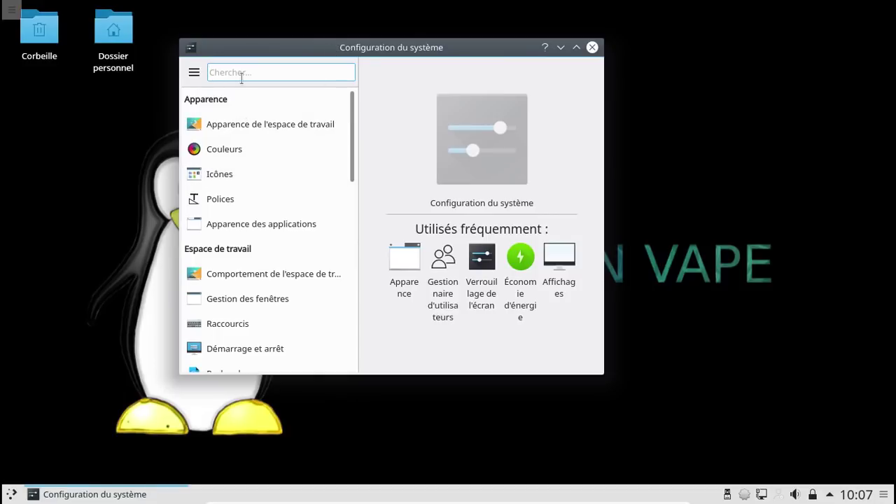
click(233, 133)
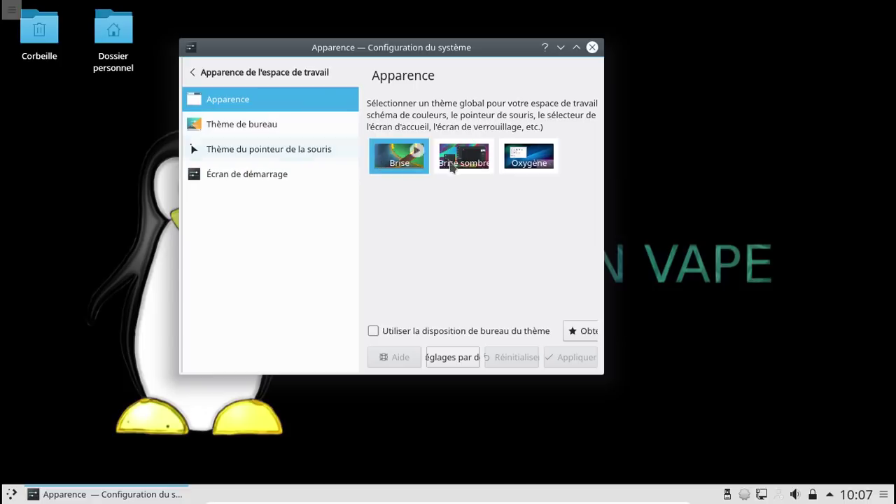
click(462, 163)
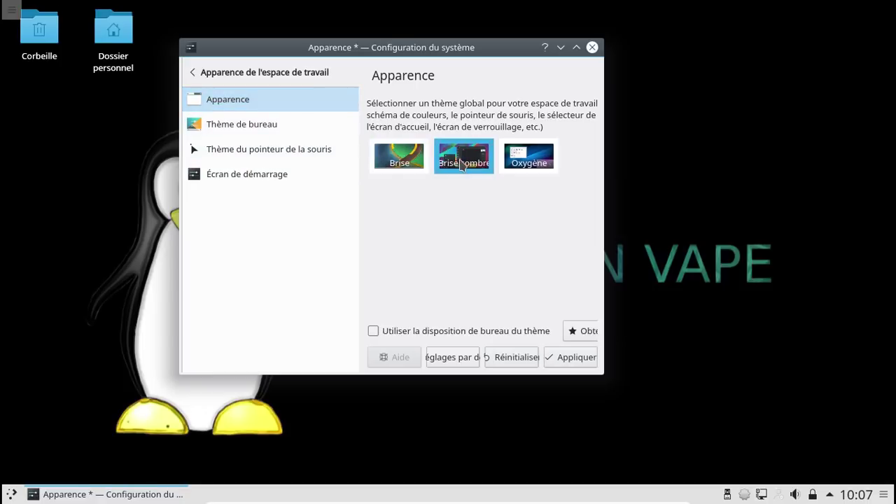
click(561, 361)
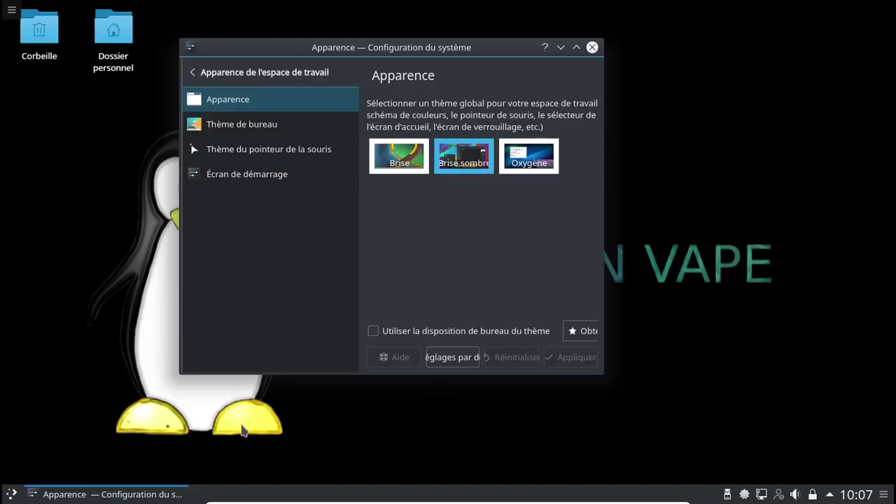
Search the launcher for "libre", open LibreOffice Writer to check its look under the dark theme, and close it.
click(10, 494)
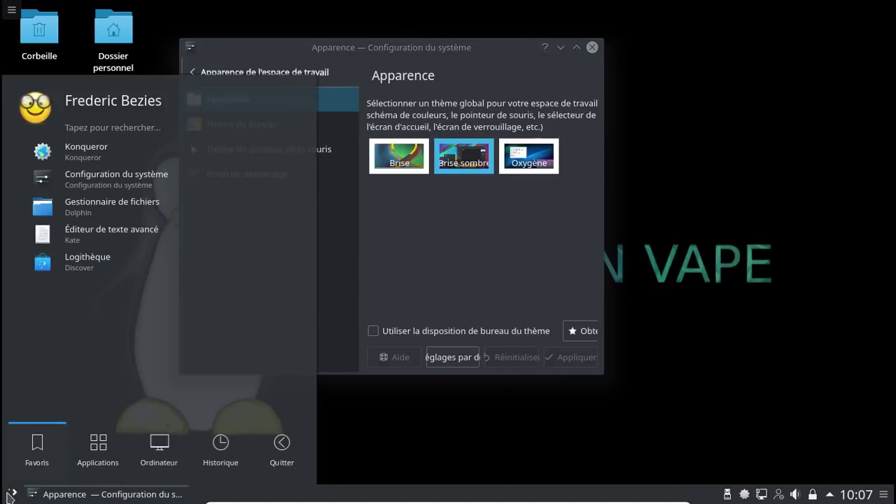
text(libre)
key(Return)
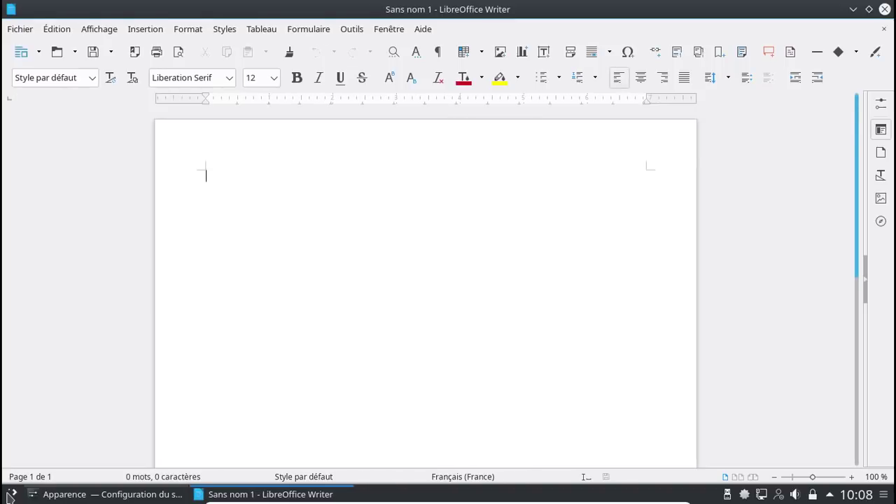
click(884, 9)
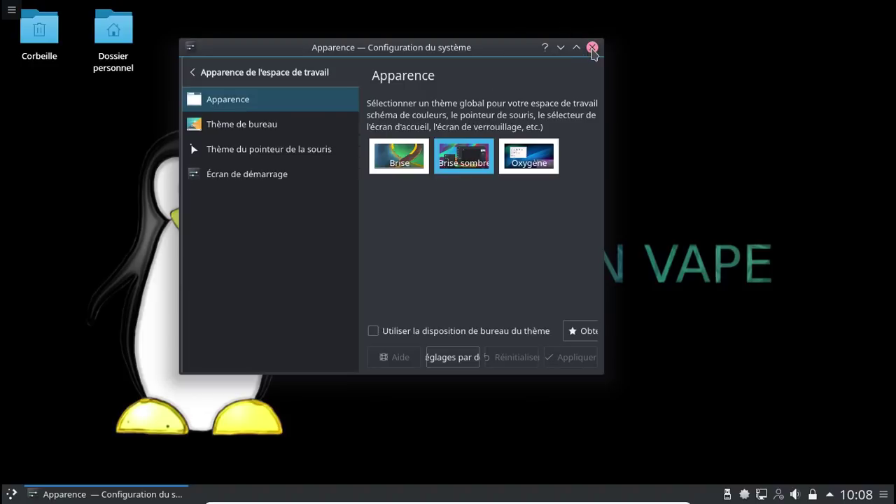
Look through the desktop theme, mouse pointer theme and splash screen settings of the workspace appearance.
click(261, 130)
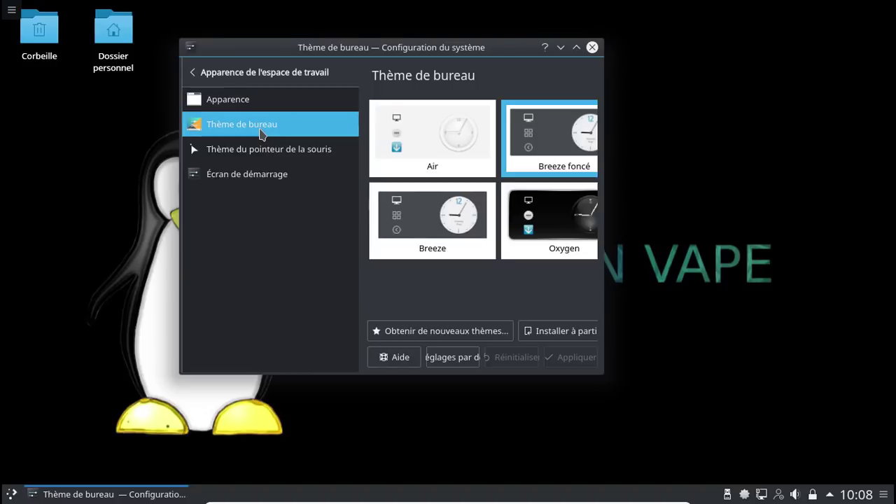
click(256, 148)
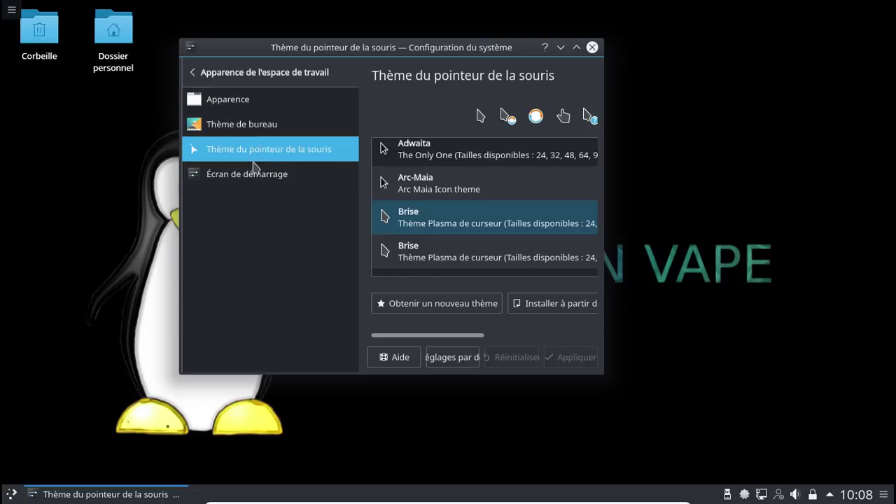
click(250, 170)
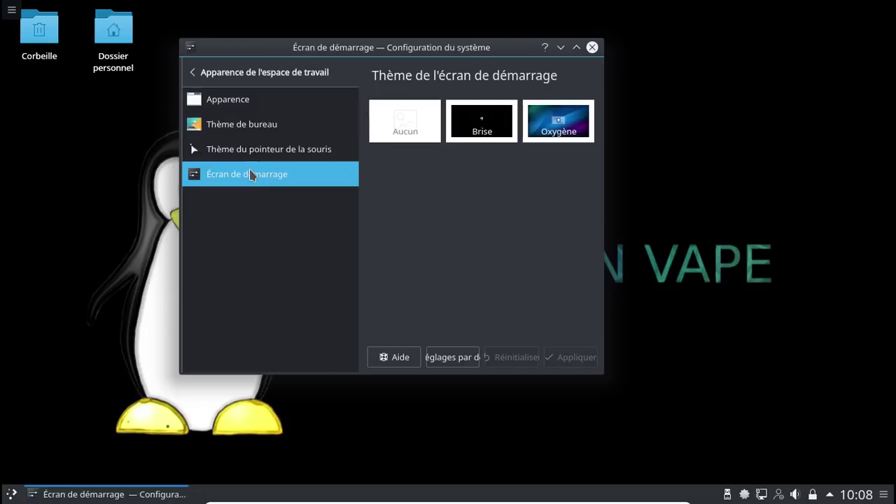
Set the SDDM login screen theme to Brise in the startup and shutdown settings, and authorize the change with the account password.
click(214, 78)
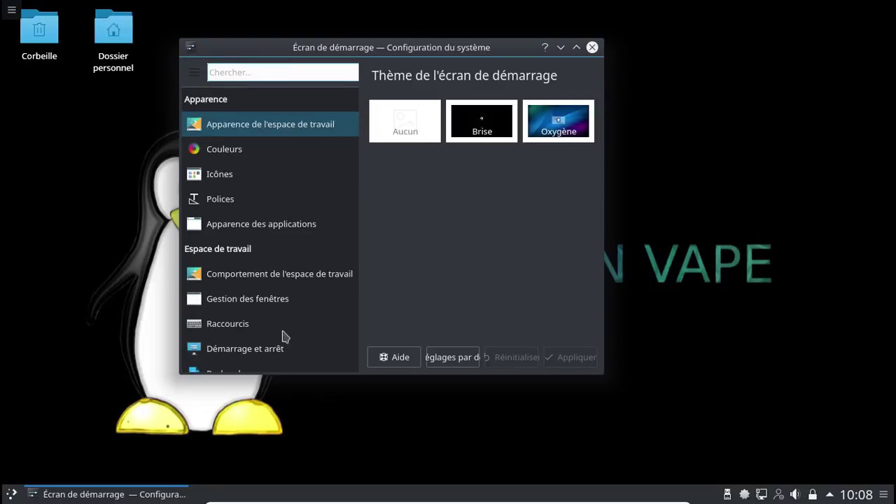
scroll(282, 300, down, 5)
click(250, 186)
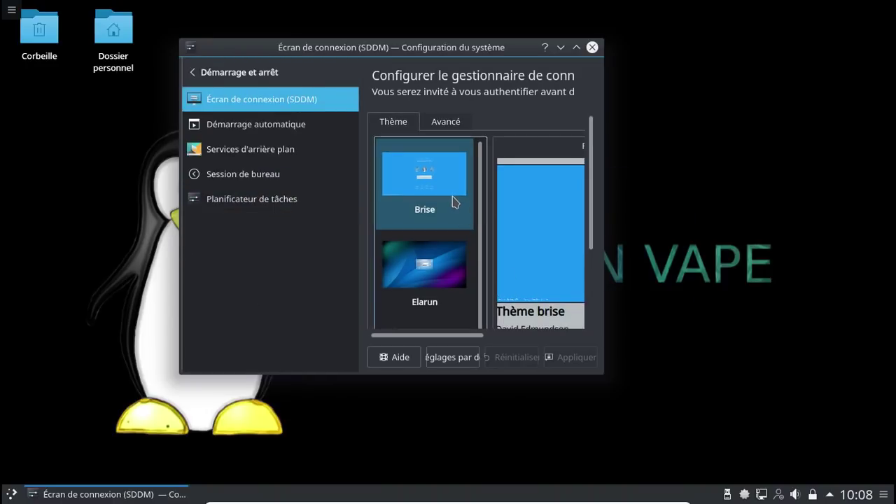
click(454, 201)
click(571, 357)
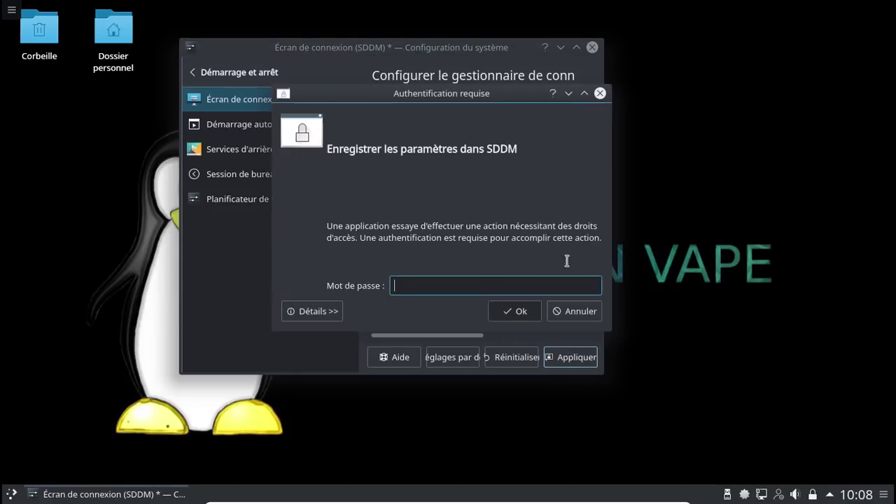
text(********)
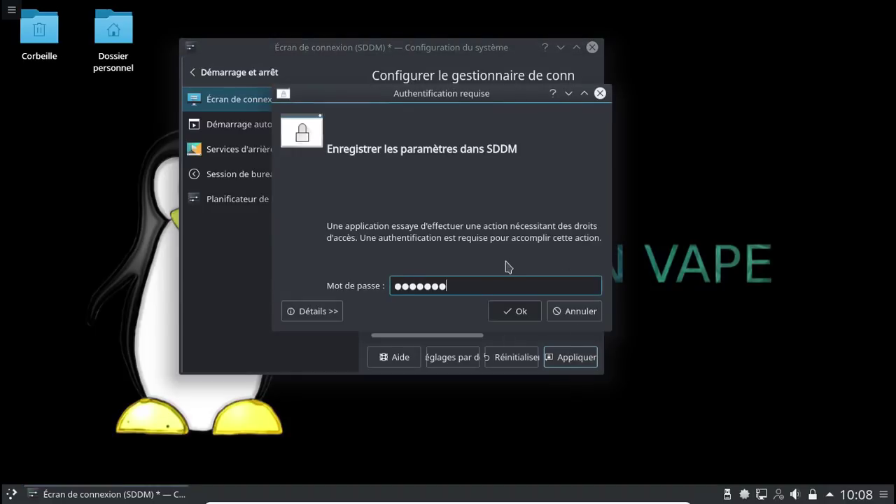
key(Return)
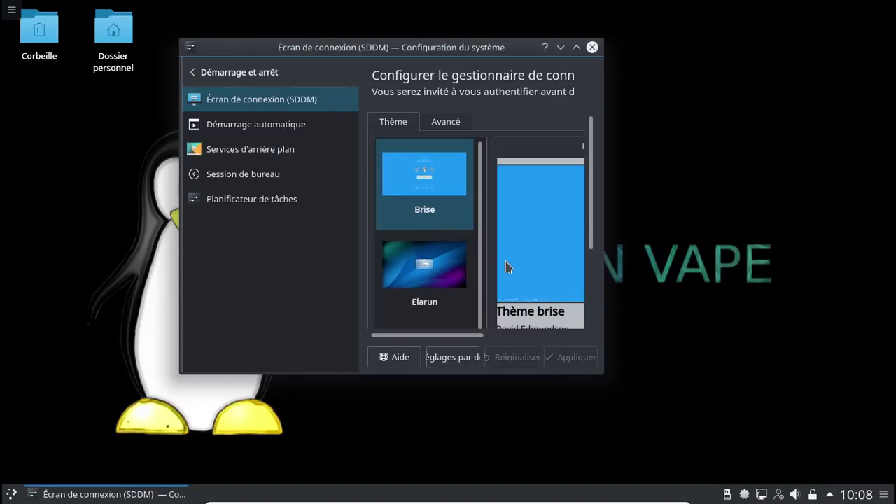
Maximize the settings window, start choosing a background image for the Brise login theme, and browse to /usr/share.
click(576, 47)
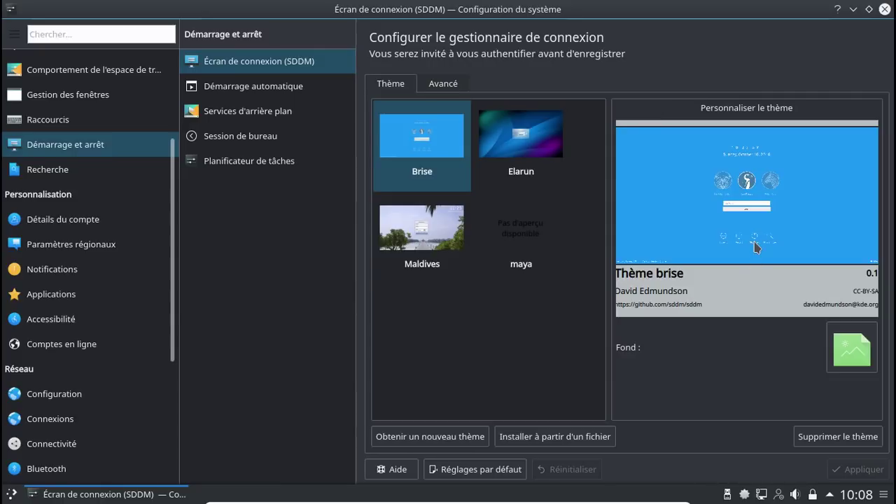
click(860, 348)
click(824, 380)
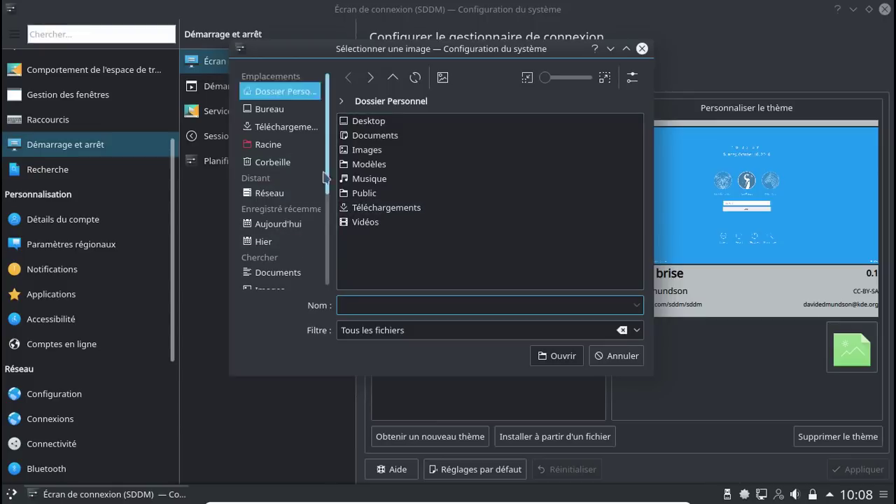
scroll(326, 178, down, 3)
click(266, 225)
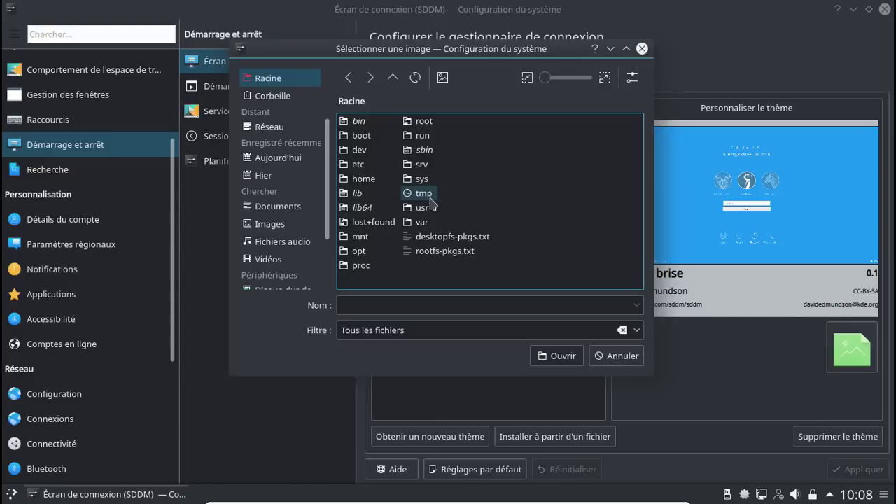
click(422, 208)
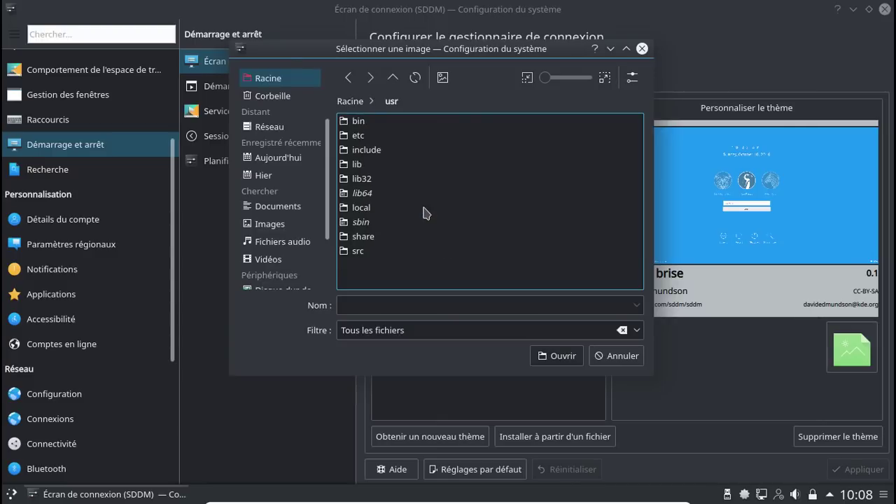
click(363, 236)
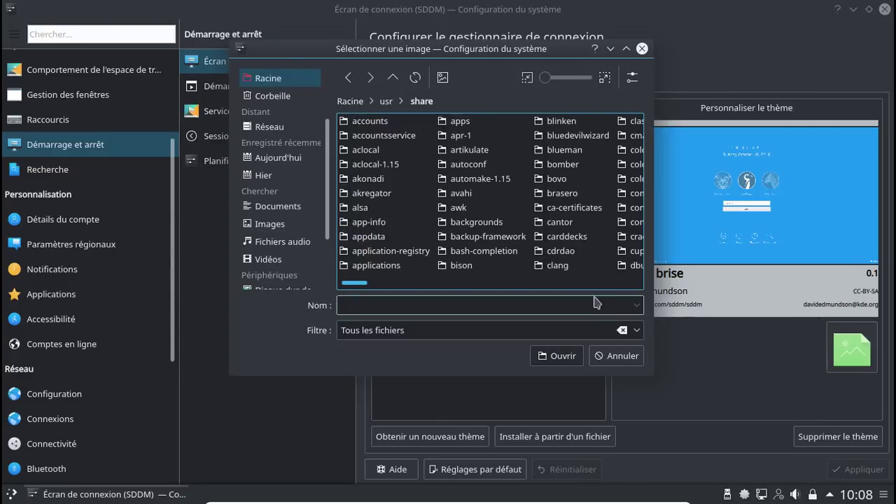
Choose tuxnvape.jpg from the backgrounds folder as the login screen background, apply it and close the system settings.
scroll(590, 287, right, 6)
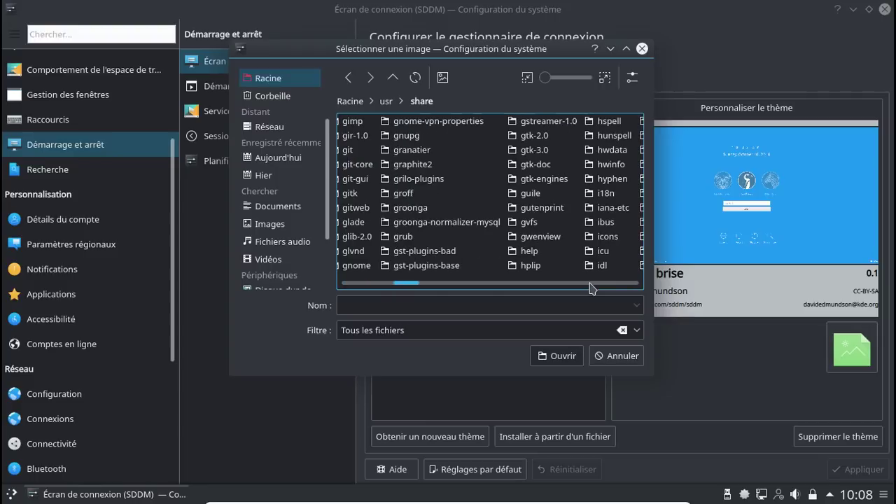
scroll(590, 287, right, 5)
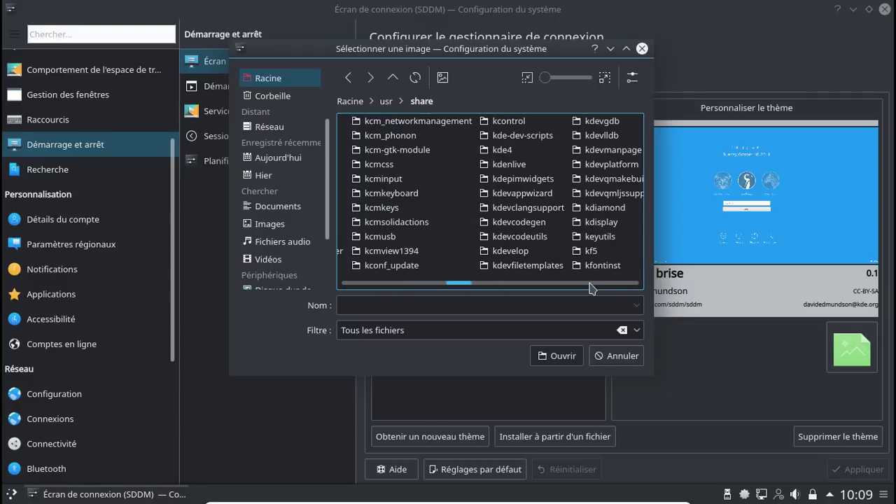
drag(467, 284, 374, 287)
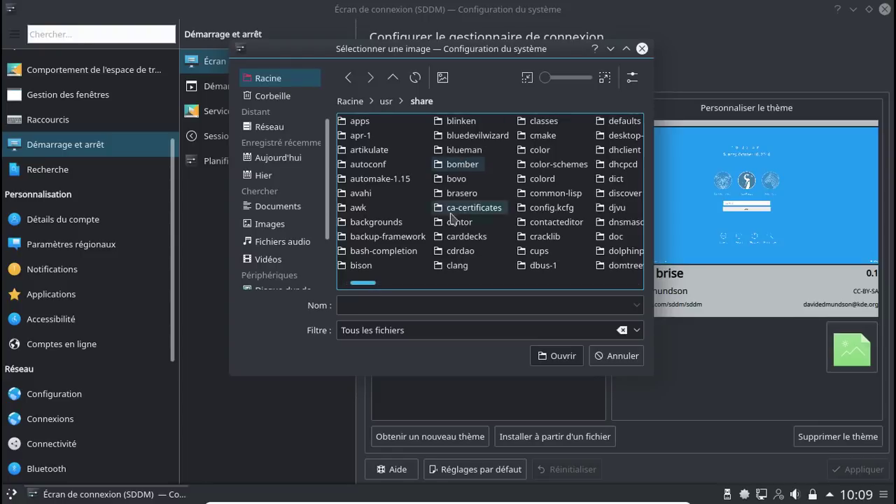
click(391, 223)
click(391, 223)
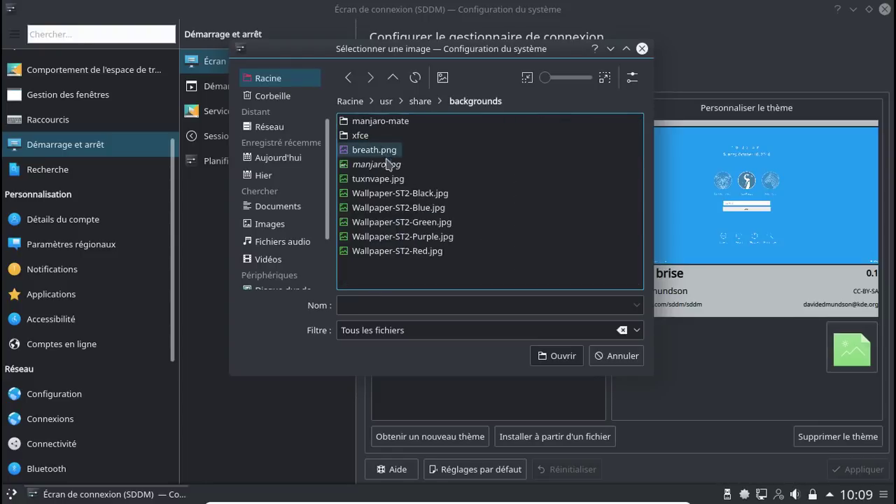
double_click(387, 179)
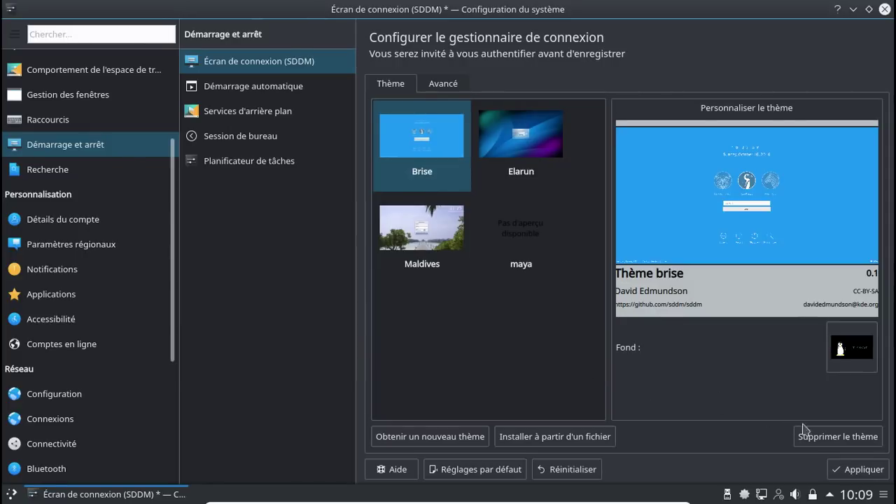
click(849, 475)
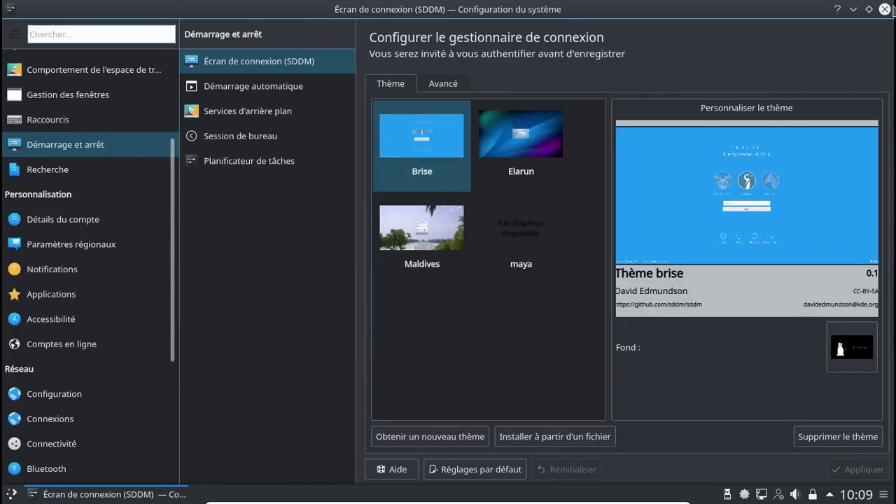
click(888, 9)
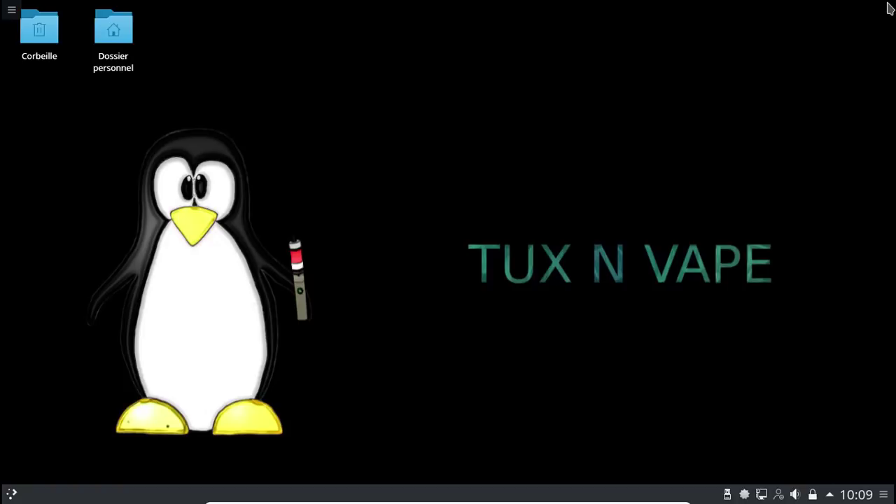
Clear the stray text in the launcher search and log out of the Plasma session.
click(9, 495)
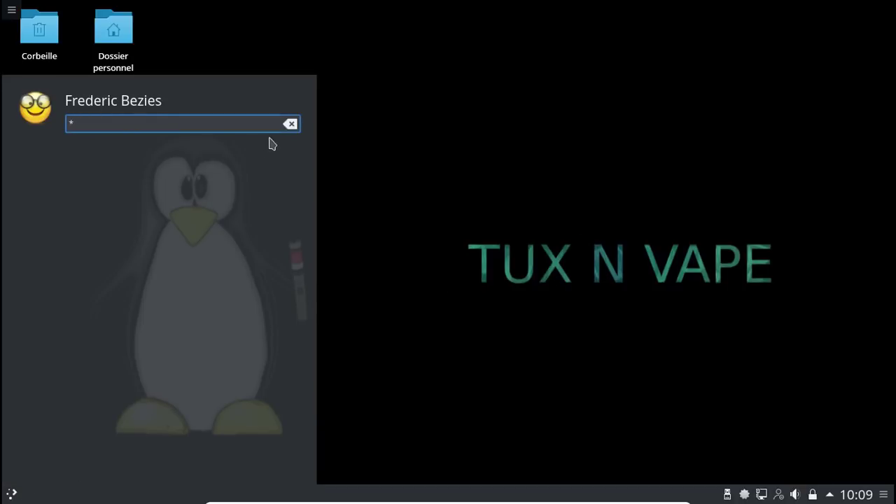
click(290, 124)
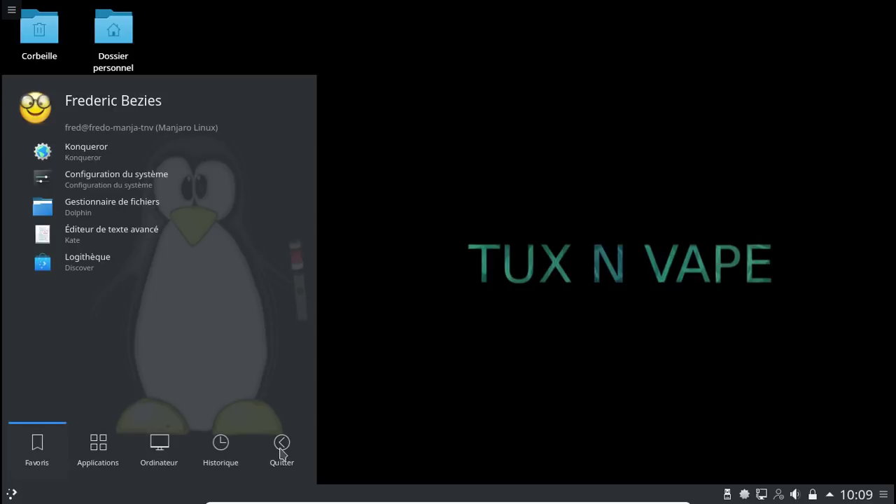
mouse_move(281, 448)
key(Escape)
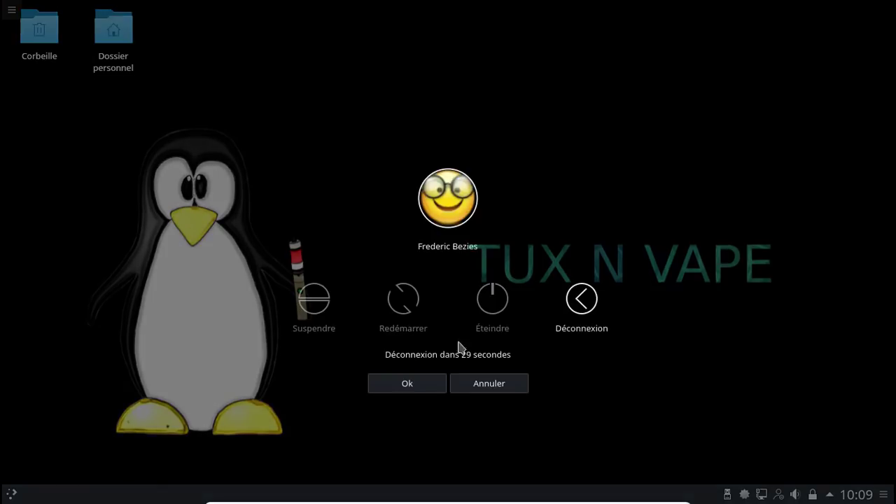
click(577, 303)
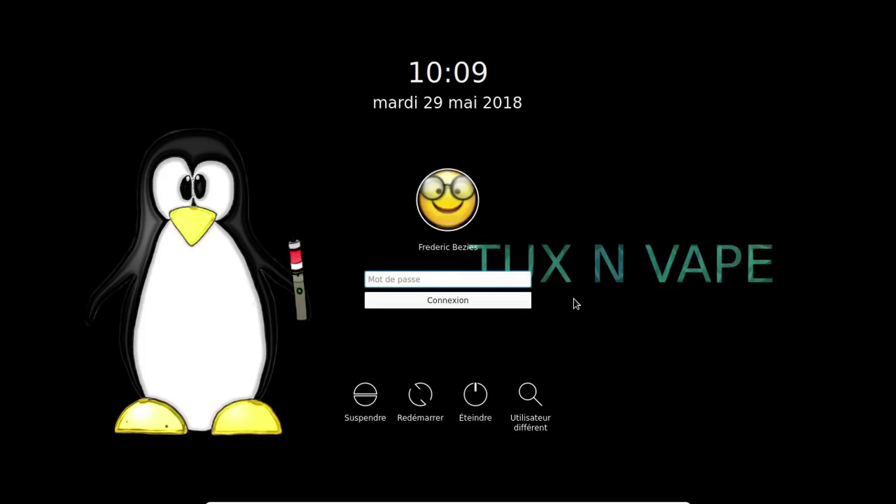
Log back in by entering the account password, and close the Manjaro Hello welcome window.
text(••)
key(Return)
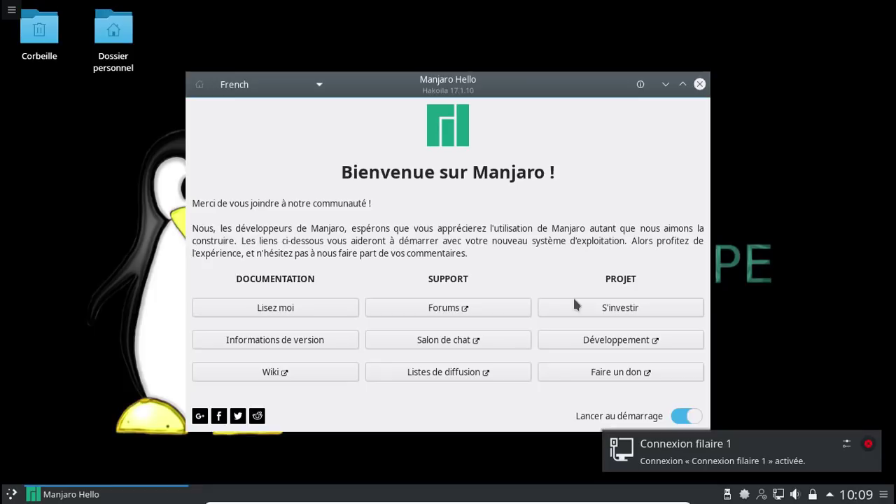
click(699, 84)
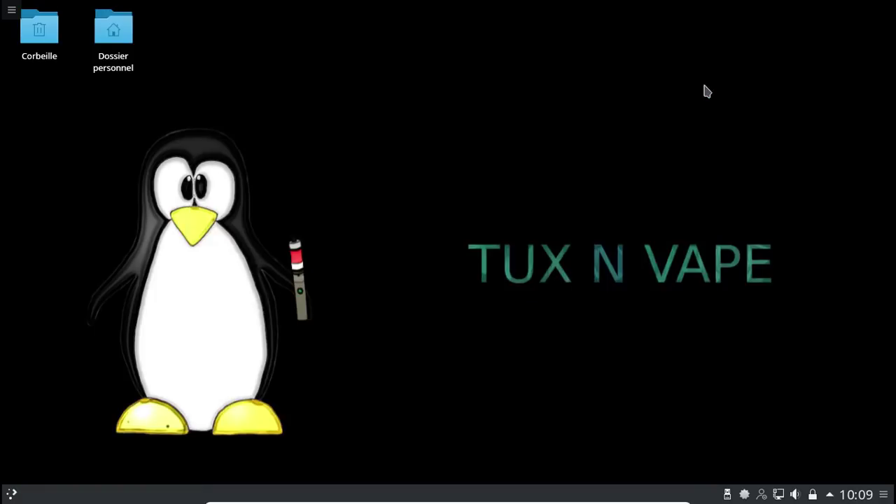
Open the package manager, reposition its window and search the packages for "papi".
click(12, 495)
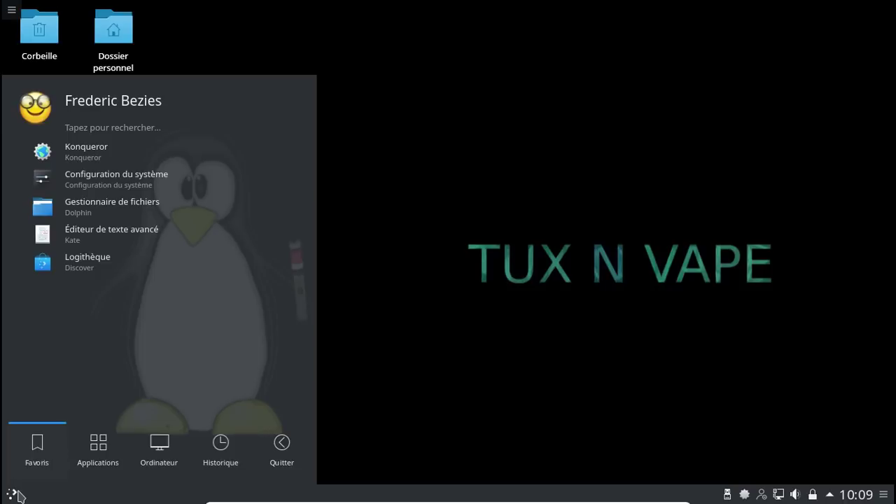
right_click(745, 494)
click(761, 461)
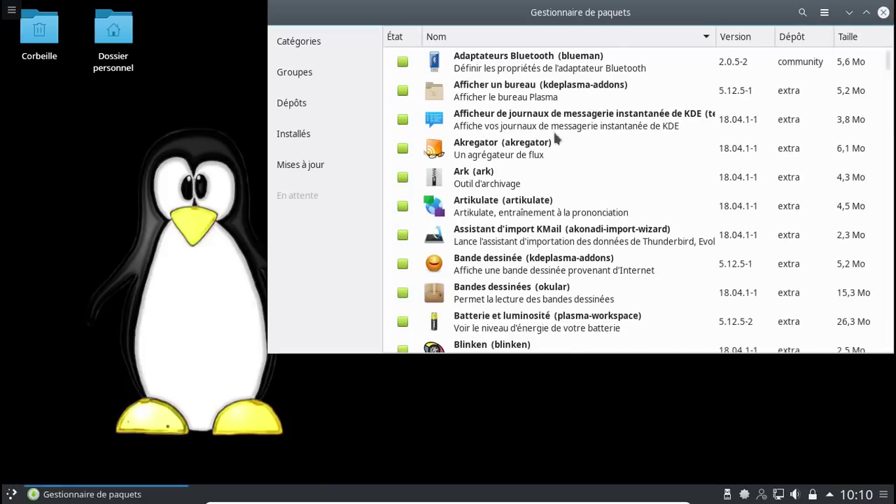
drag(595, 10, 455, 50)
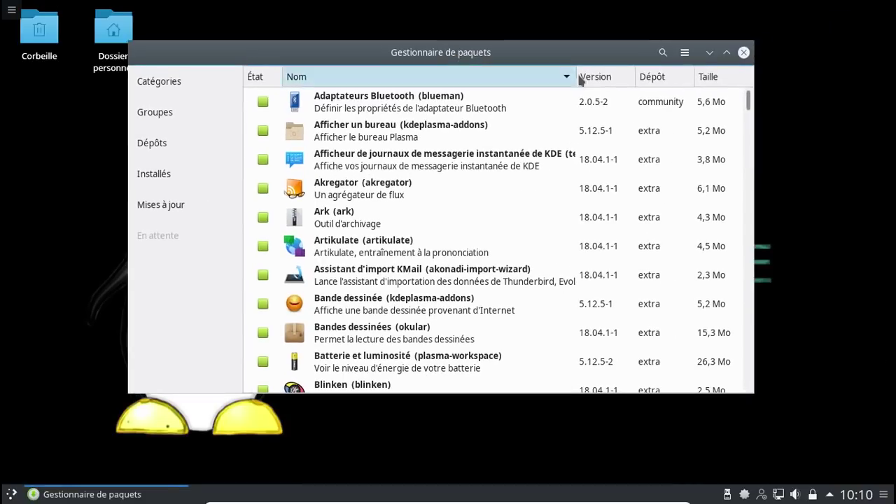
click(663, 52)
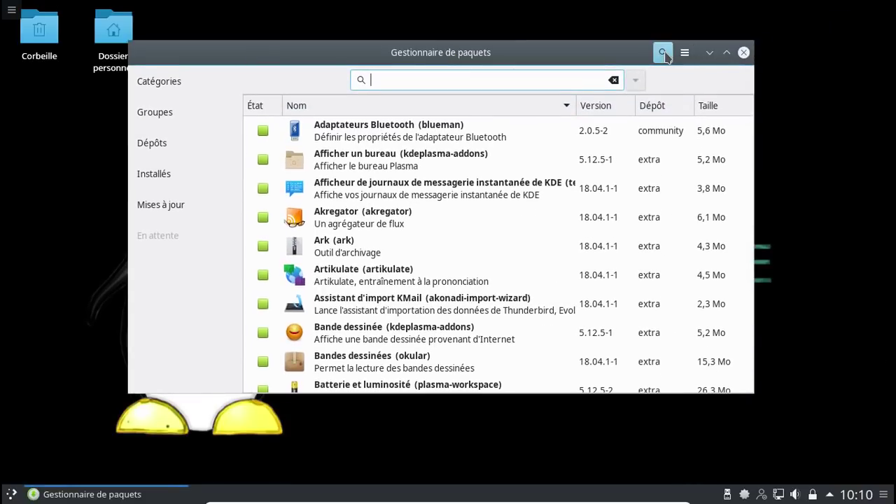
text(papi)
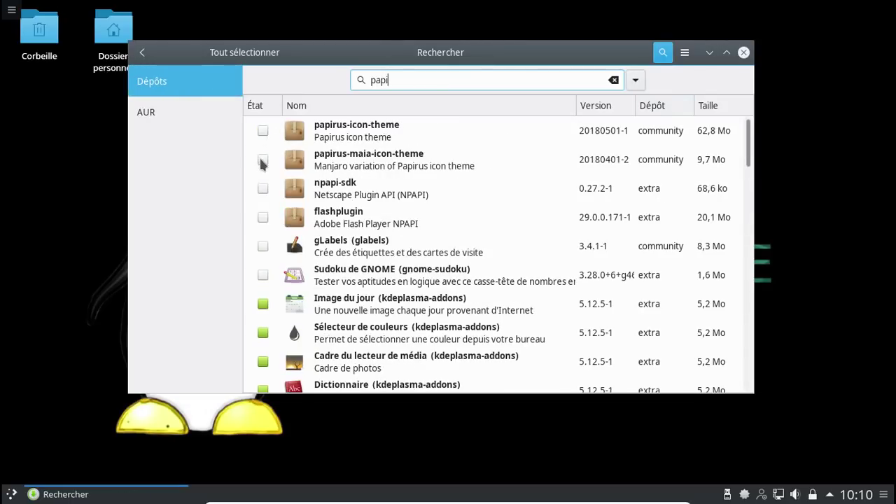
Install papirus-icon-theme, authenticating with the account password, and return from the transaction details to the package list.
click(263, 132)
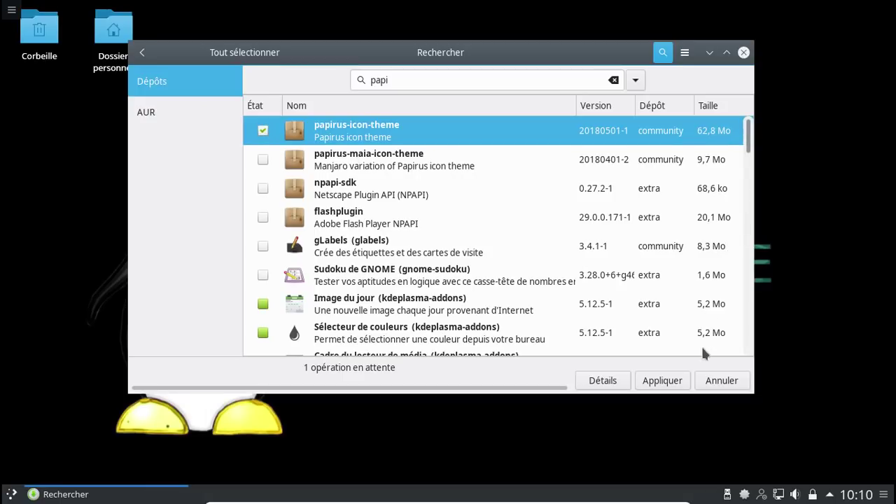
click(667, 385)
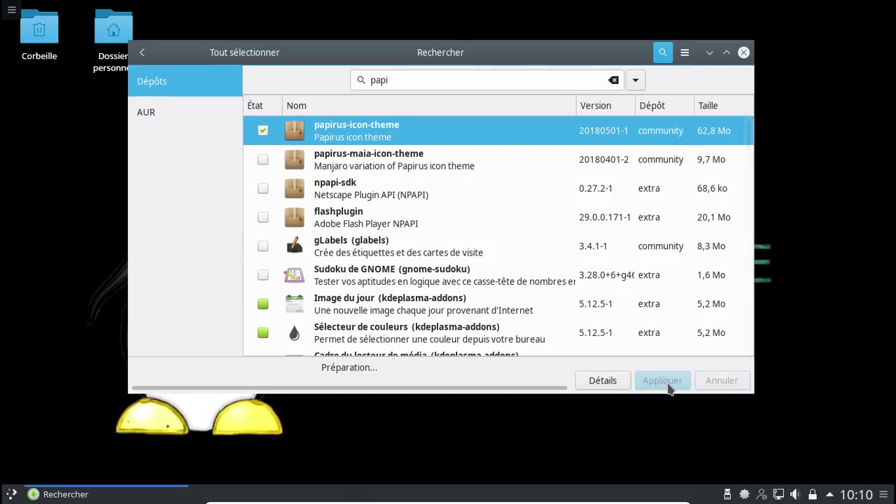
click(607, 335)
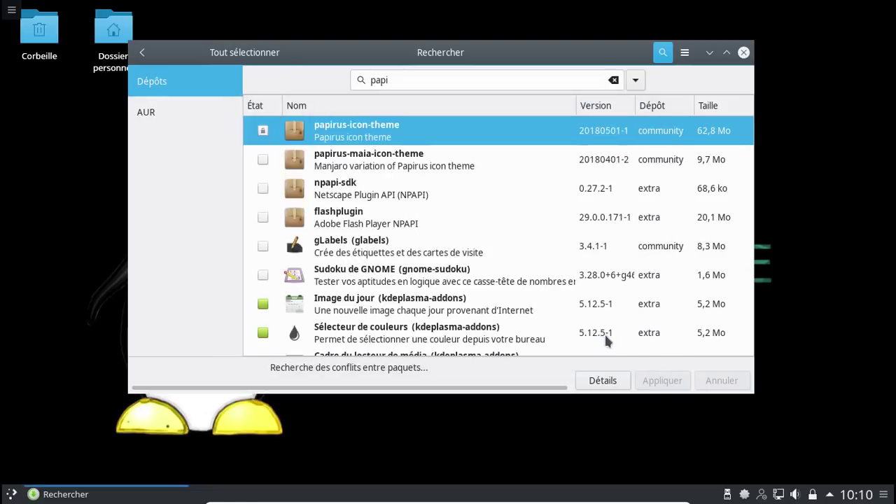
text(●●●●●●●)
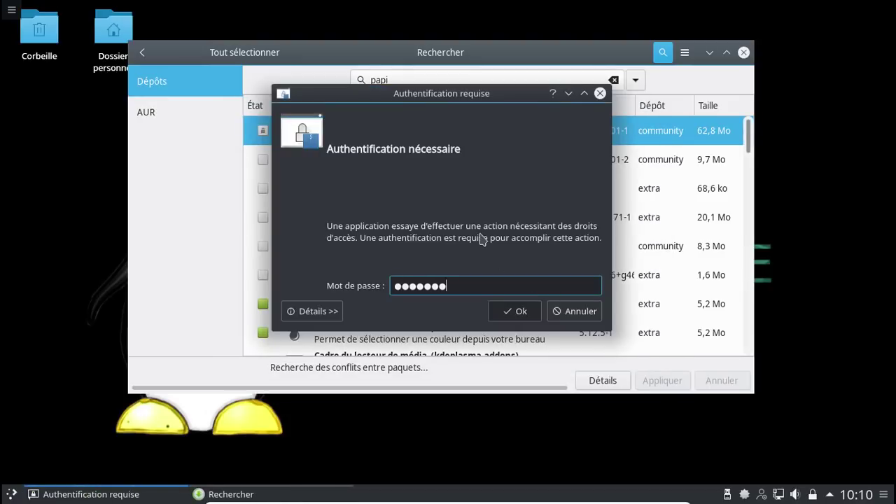
key(Return)
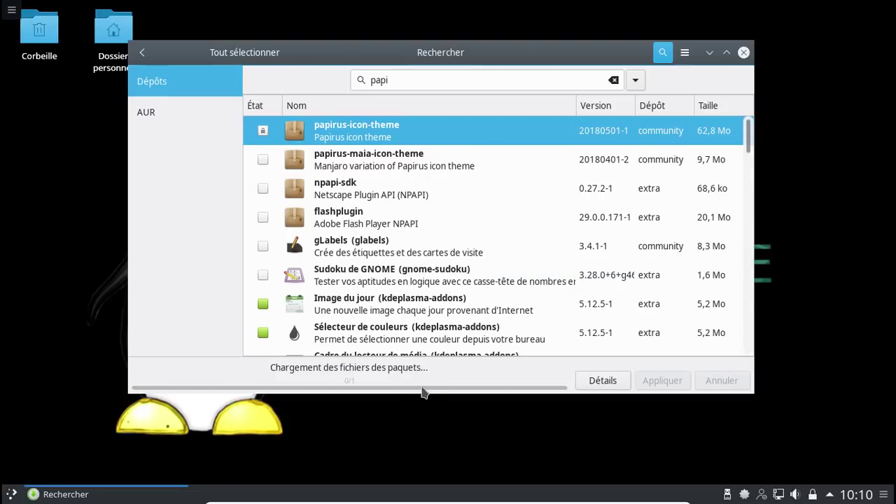
click(597, 382)
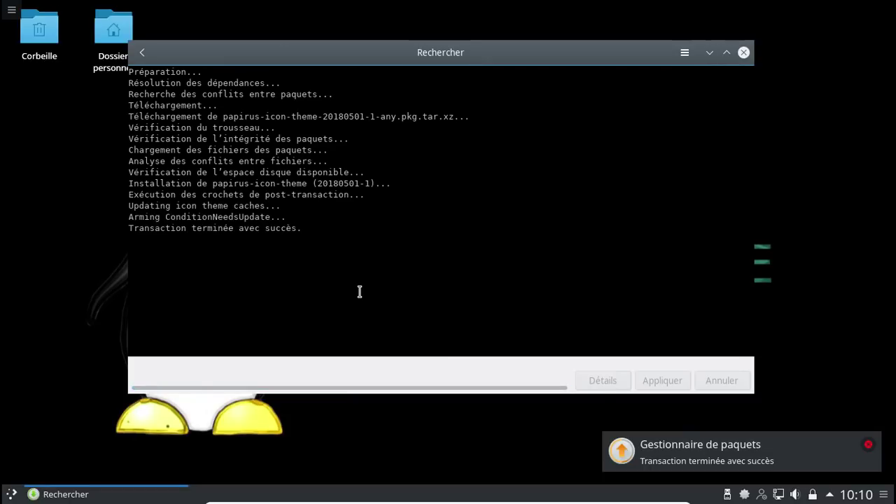
click(869, 445)
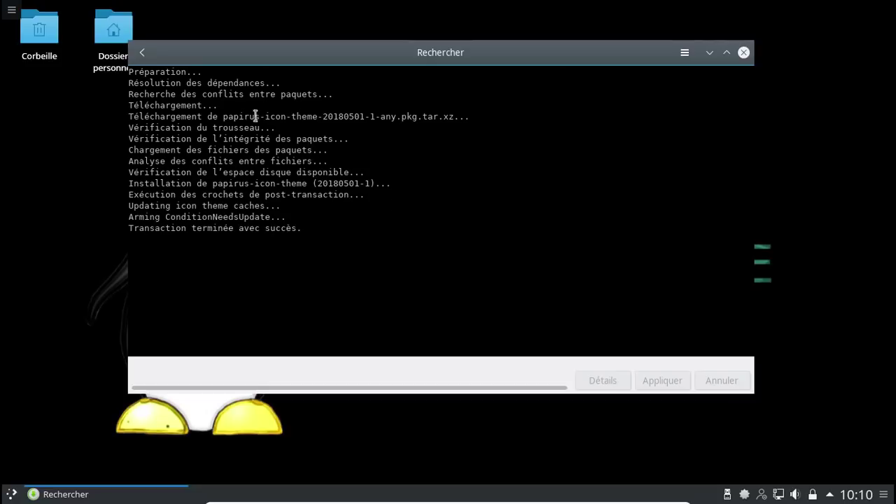
click(141, 53)
Search for "faenza", install faenzaflattr-darkplasma-icon-theme and close the package manager.
click(484, 79)
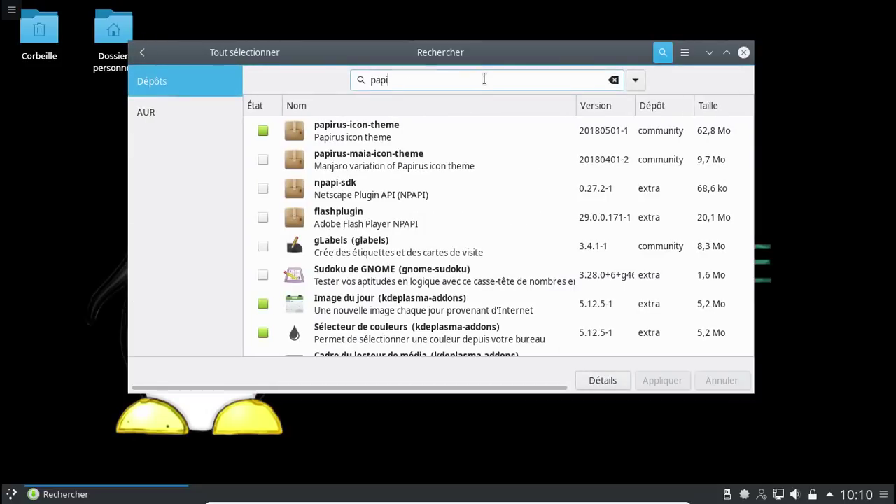
double_click(484, 78)
text(faenza)
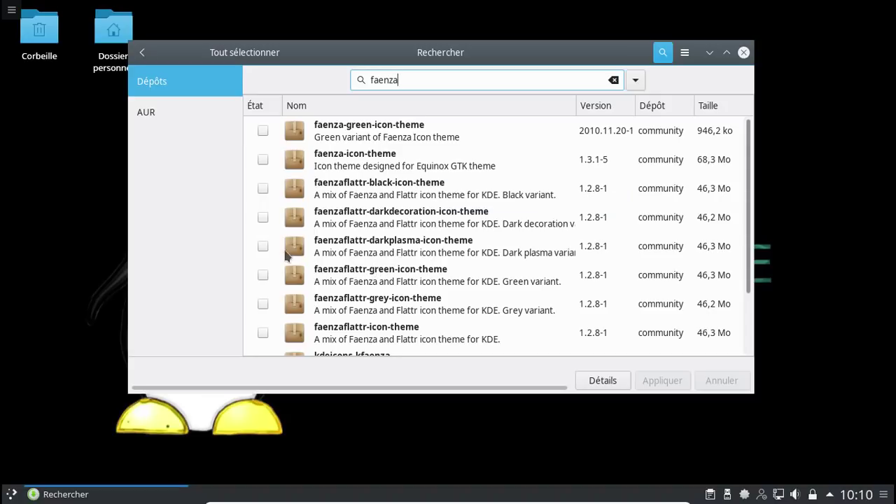
click(264, 247)
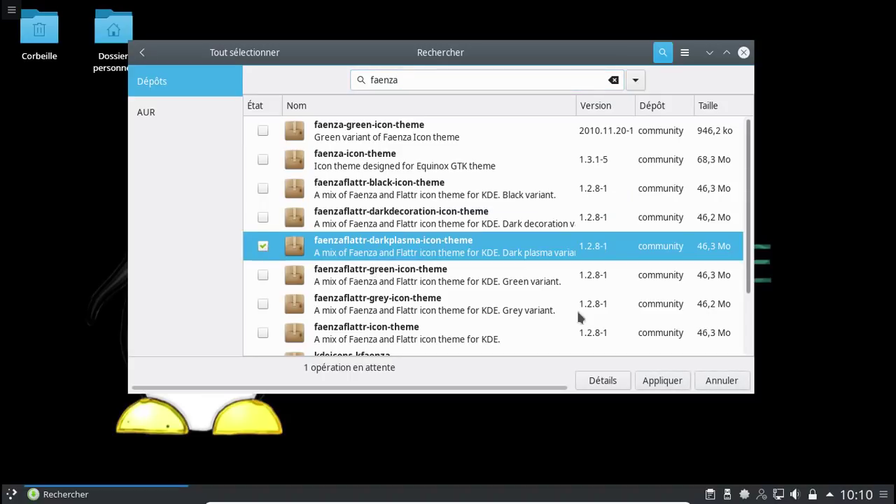
click(669, 382)
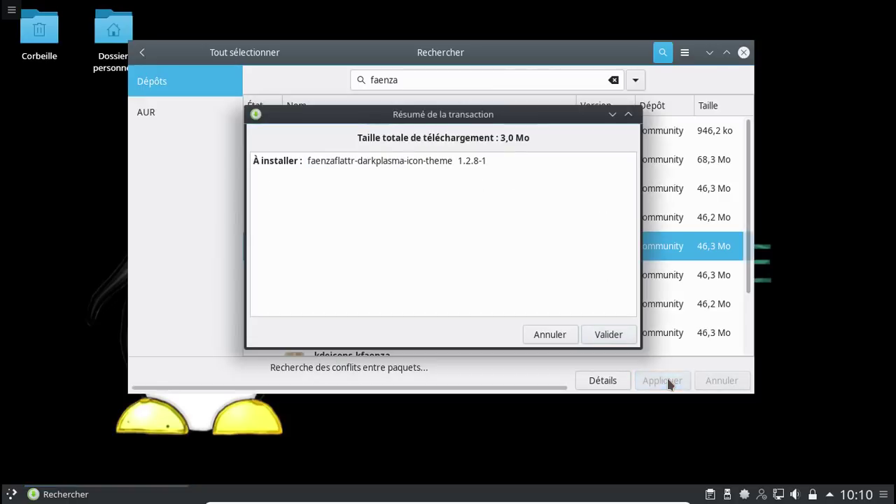
click(611, 332)
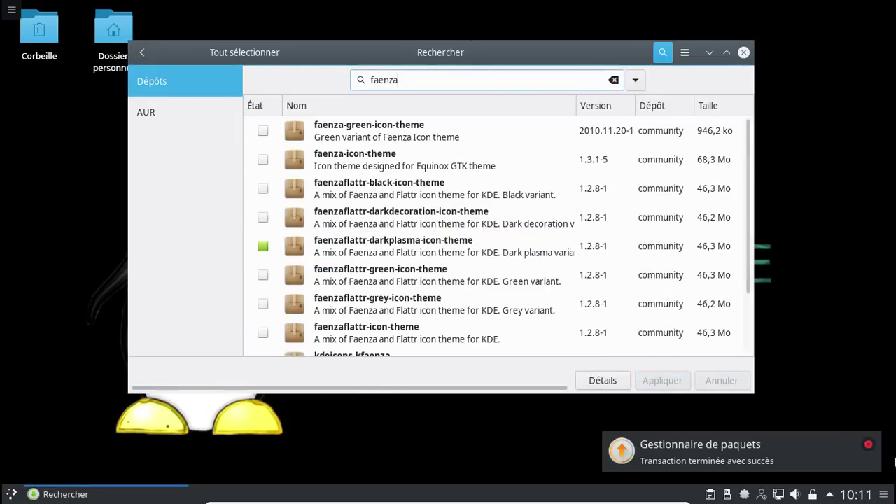
click(868, 444)
click(743, 52)
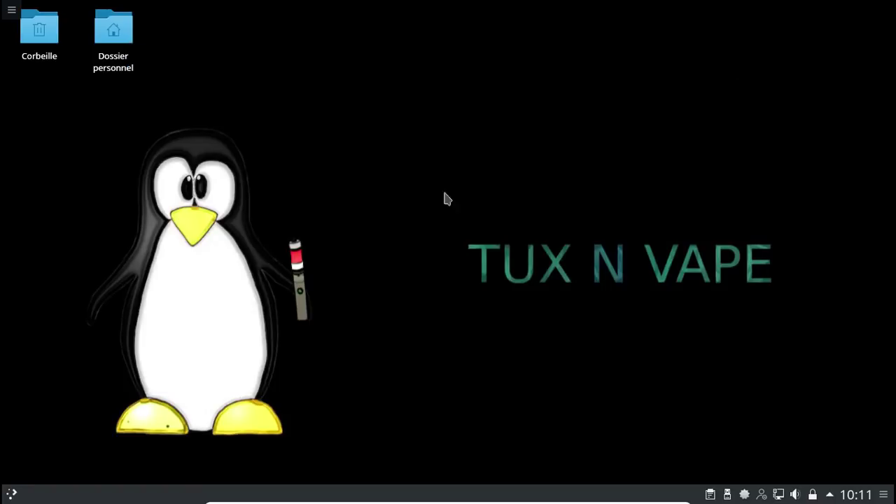
Open the icon theme page of the system settings in a restored, repositioned window.
click(14, 494)
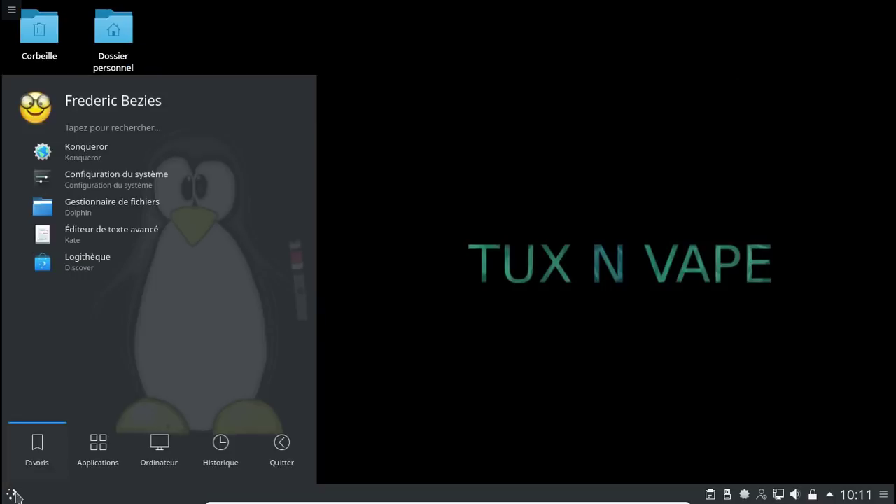
click(108, 179)
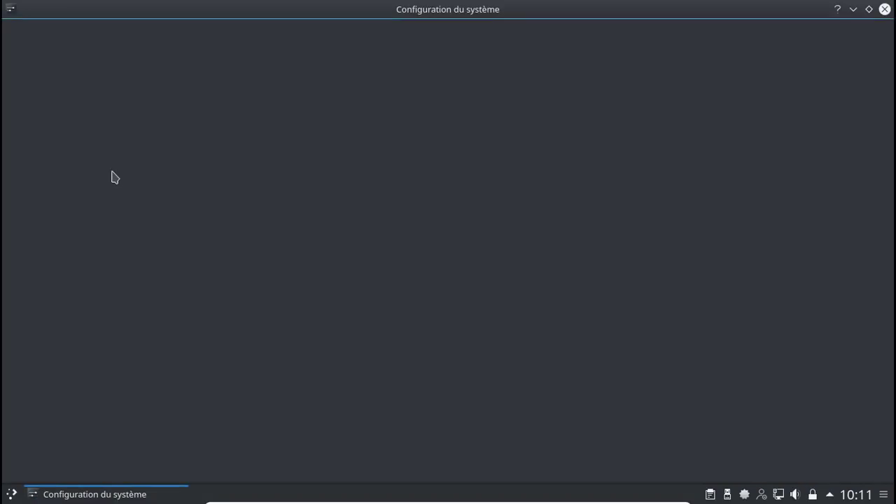
click(869, 9)
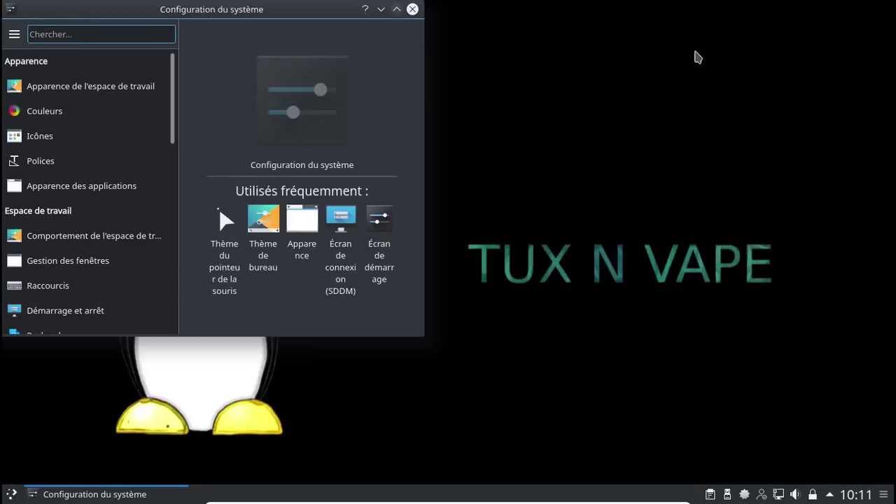
drag(253, 13, 414, 49)
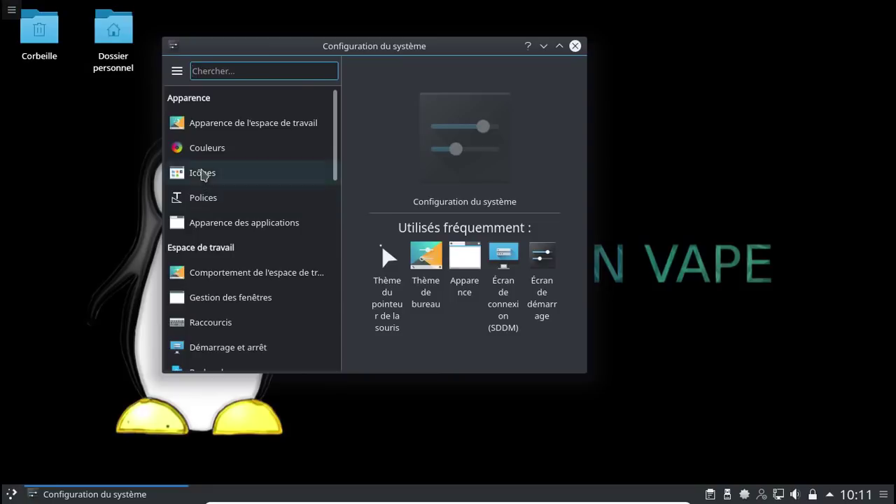
click(199, 171)
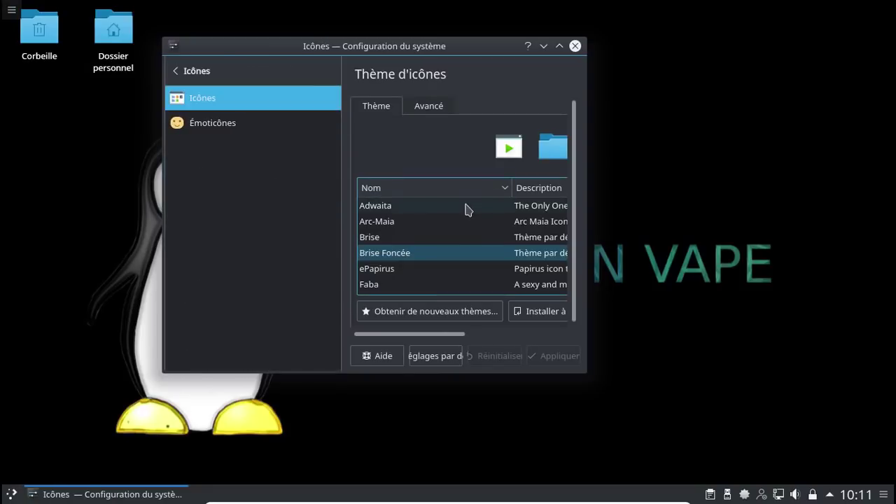
Apply the ePapirus icon theme to the desktop.
click(414, 257)
click(412, 270)
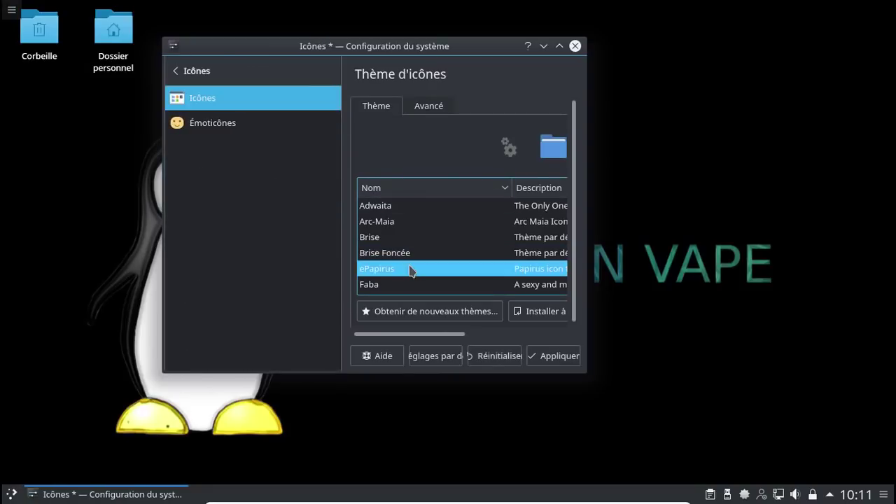
click(547, 363)
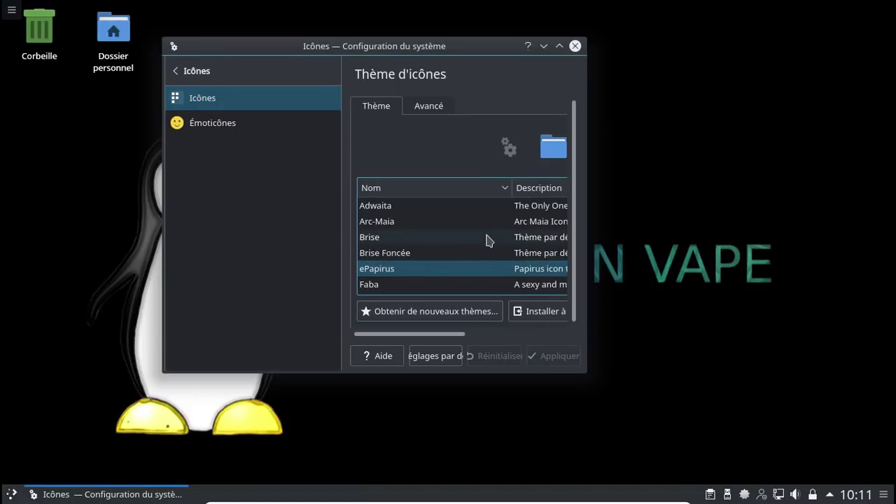
Look through the installed icon themes and apply FaenzaFlattr-DarkPlasma.
scroll(486, 241, down, 15)
scroll(488, 240, down, 12)
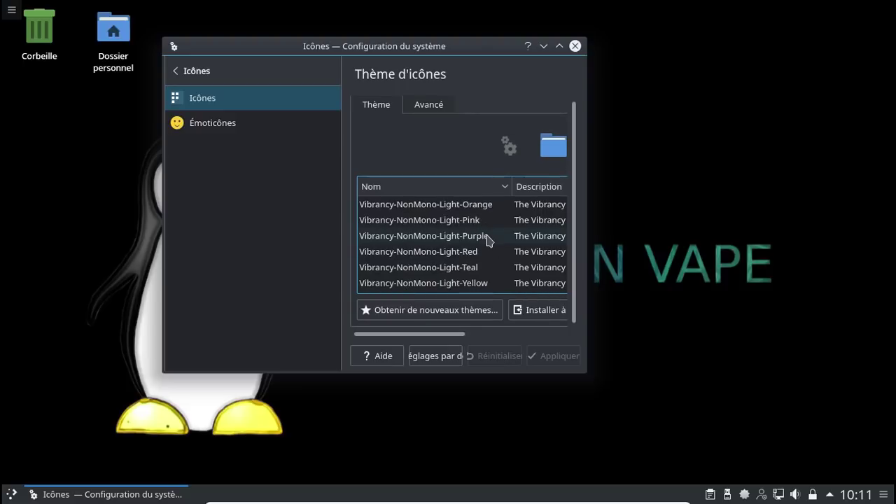
scroll(488, 240, up, 20)
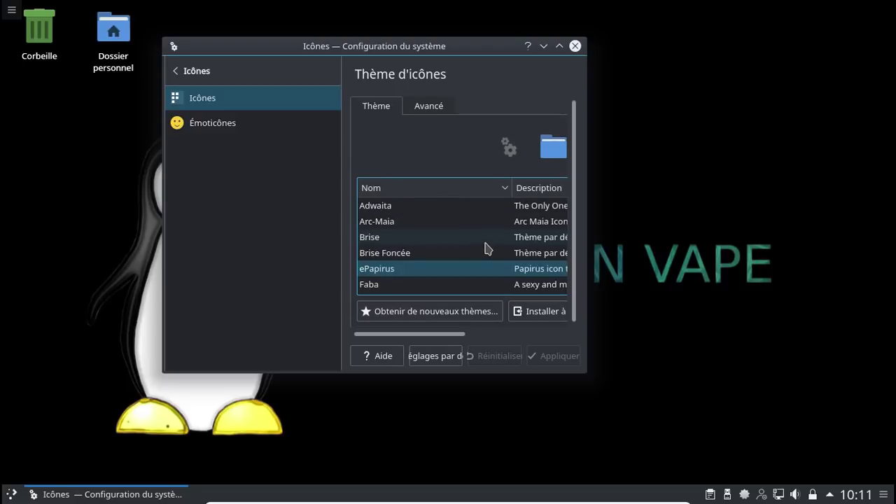
scroll(488, 249, down, 2)
scroll(488, 249, up, 1)
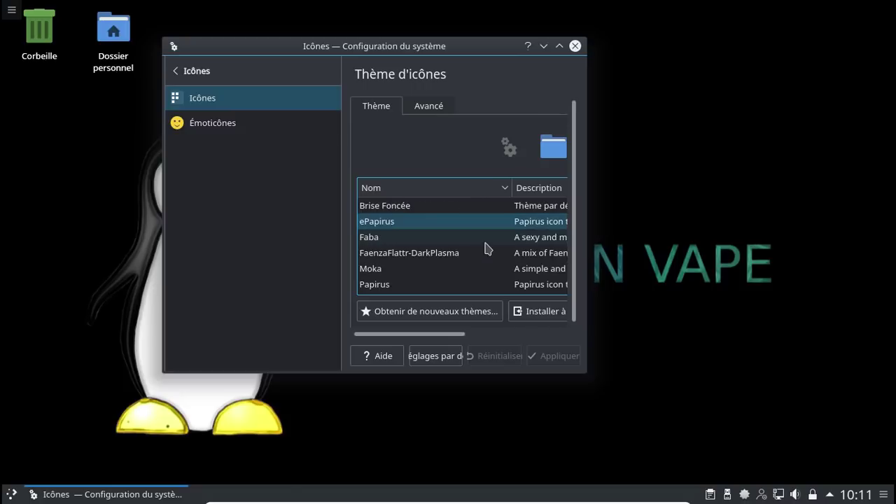
click(436, 255)
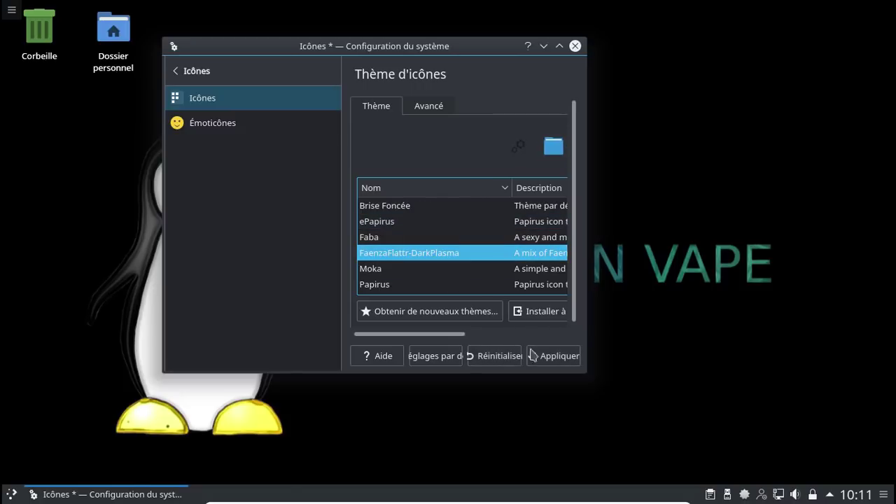
click(551, 358)
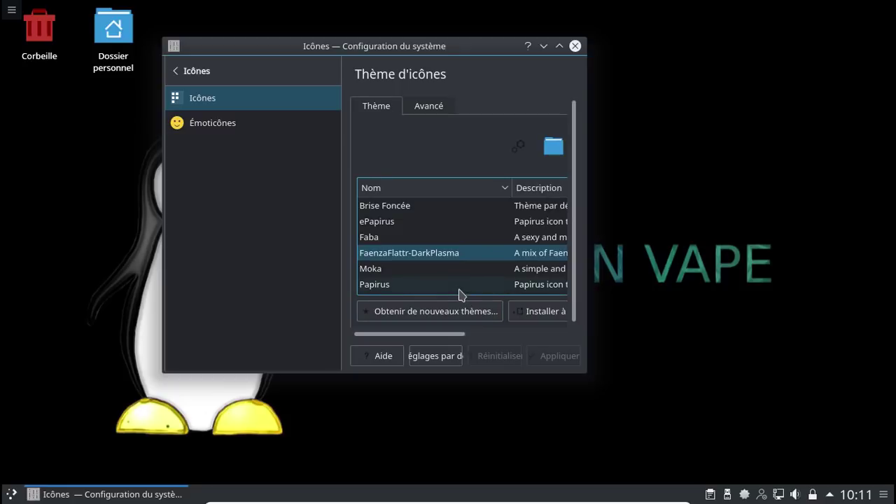
Apply the Papirus-Dark icon theme and close the system settings.
scroll(460, 261, down, 1)
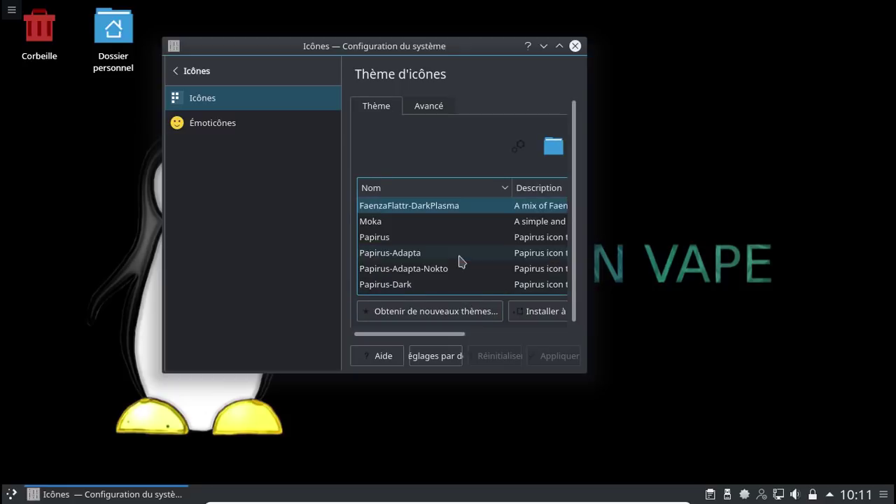
click(428, 285)
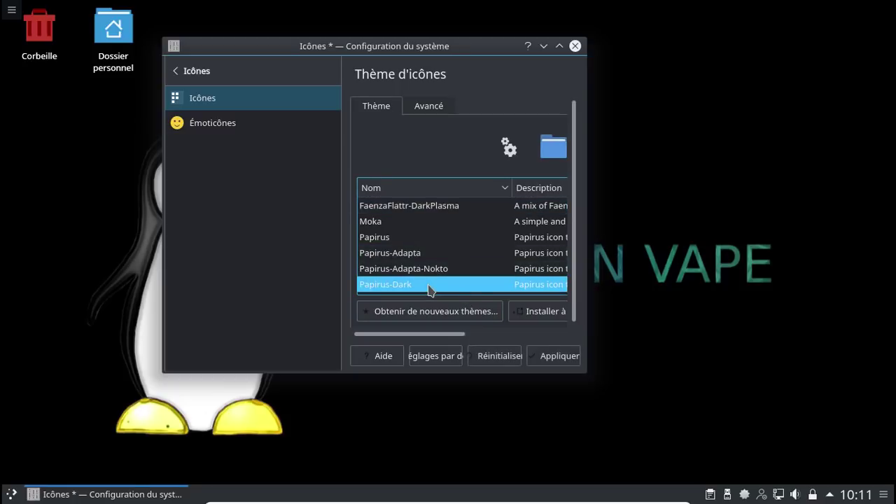
click(559, 359)
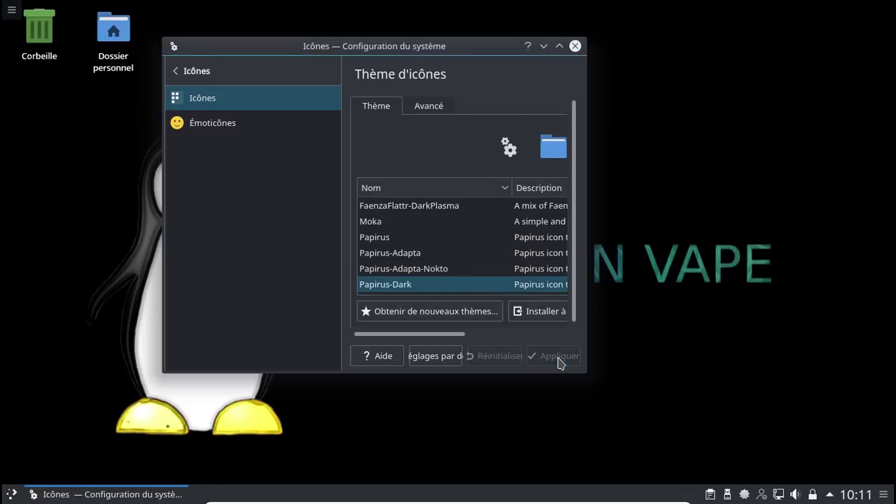
click(575, 45)
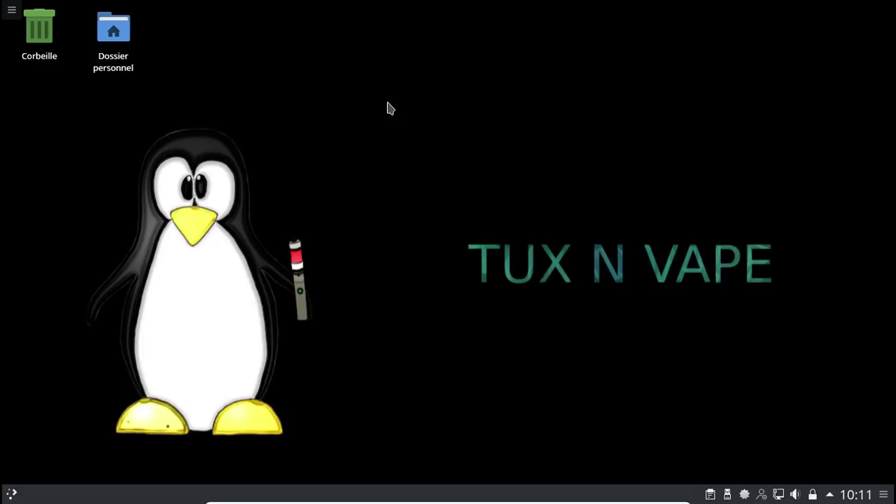
Open the package manager, search for "kde connect" and mark the KDE Connect (kdeconnect) package for installation.
right_click(746, 495)
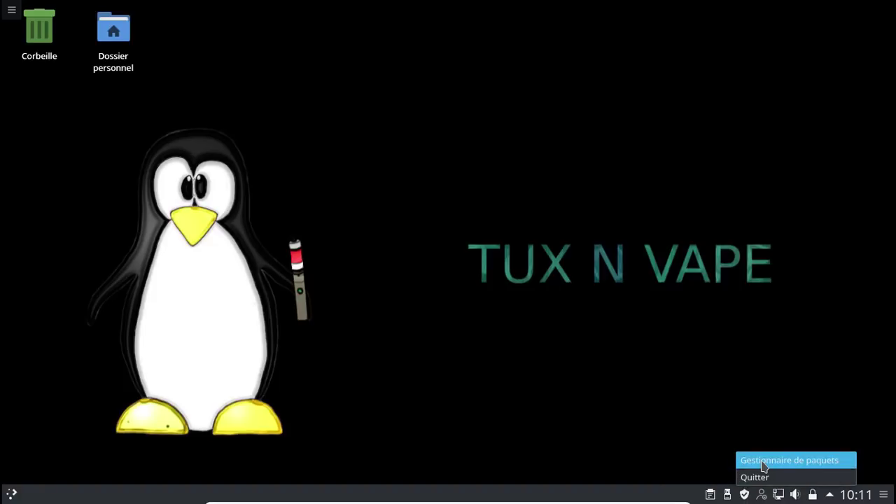
click(757, 463)
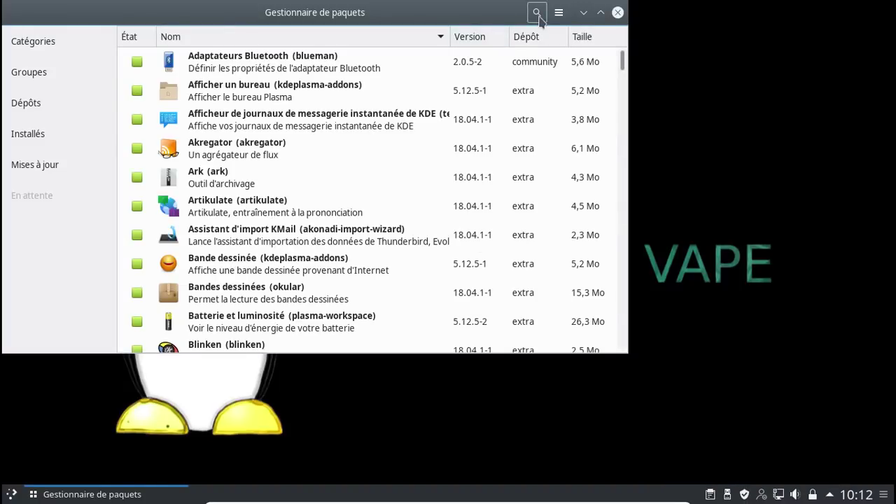
click(537, 14)
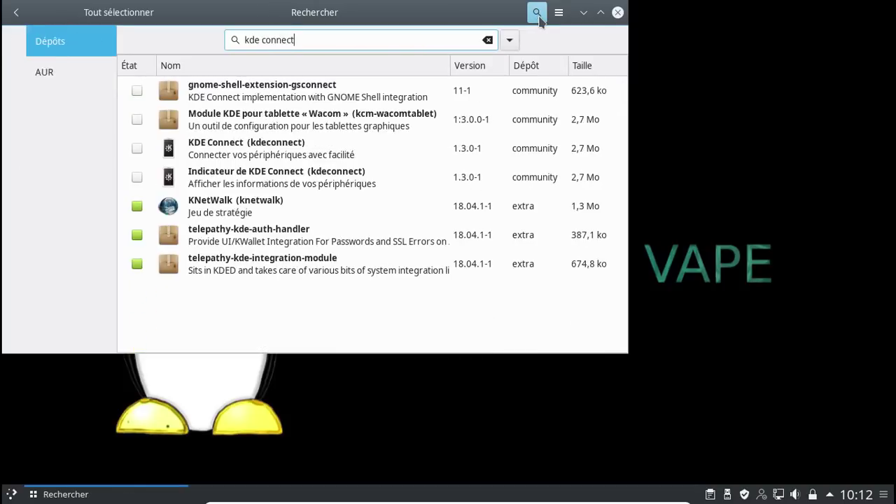
click(137, 149)
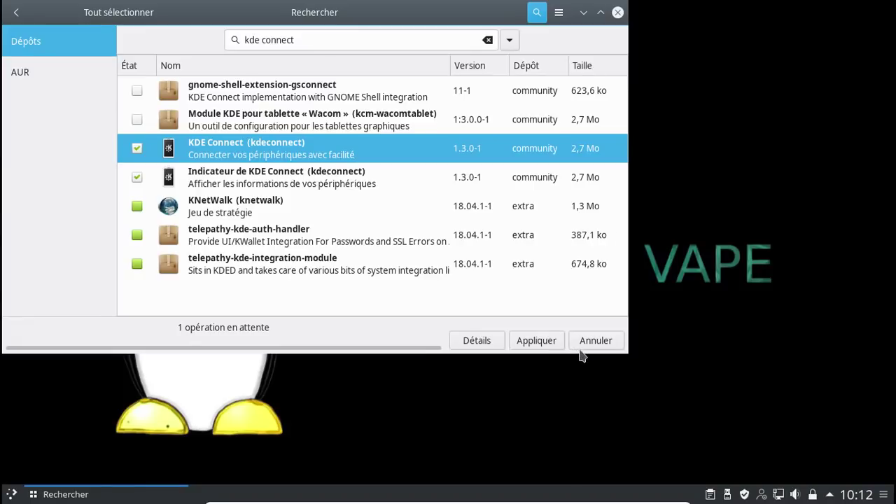
Apply the pending KDE Connect installation, authenticating with the account password, and close the package manager.
click(545, 345)
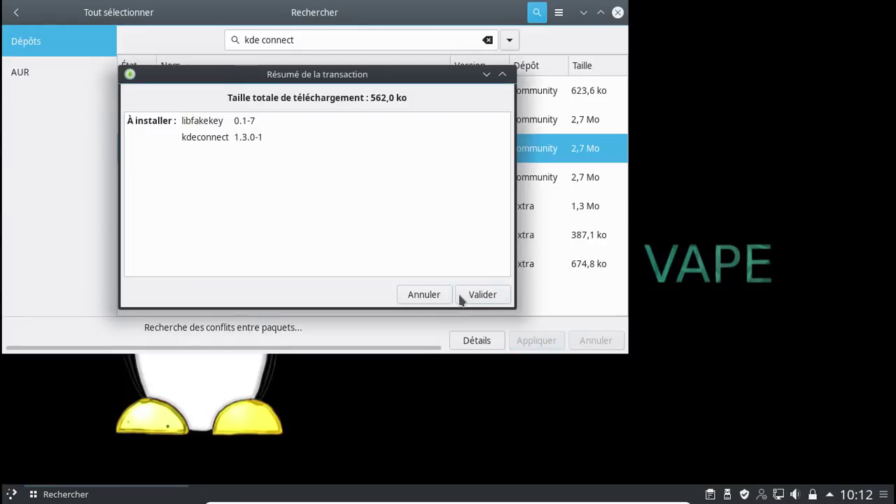
click(470, 295)
text(•)
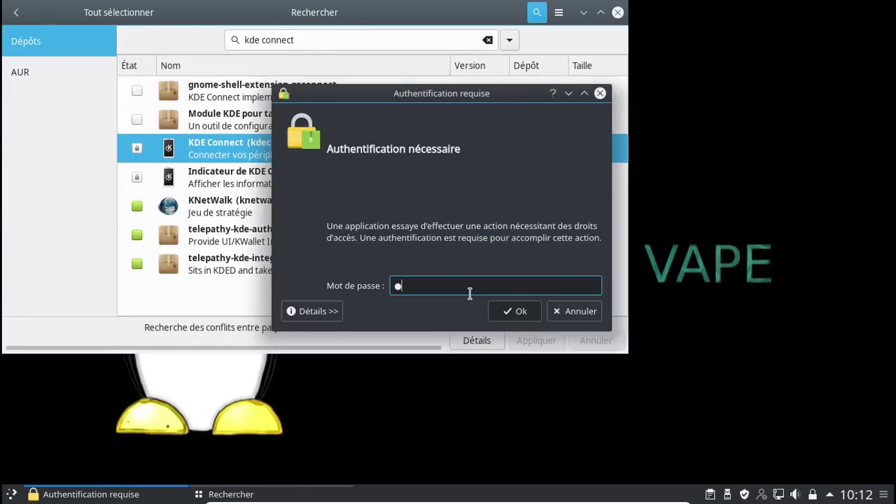
text(••••••••)
key(Return)
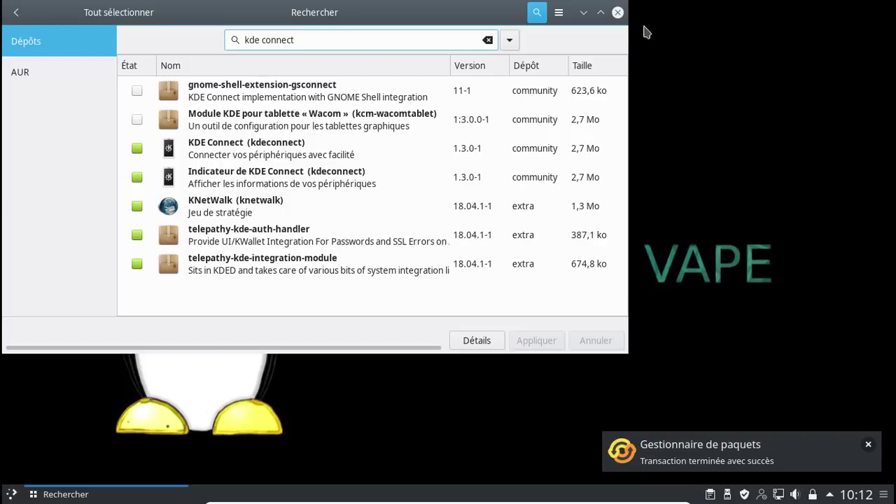
click(868, 444)
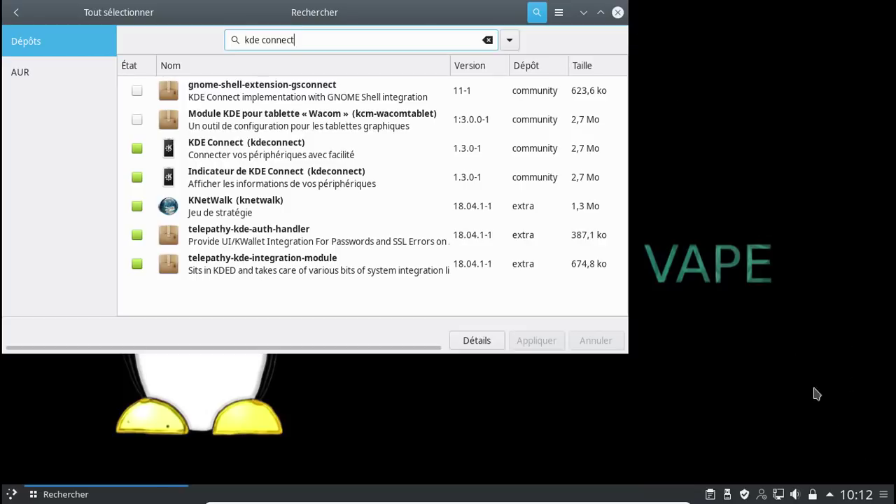
click(618, 12)
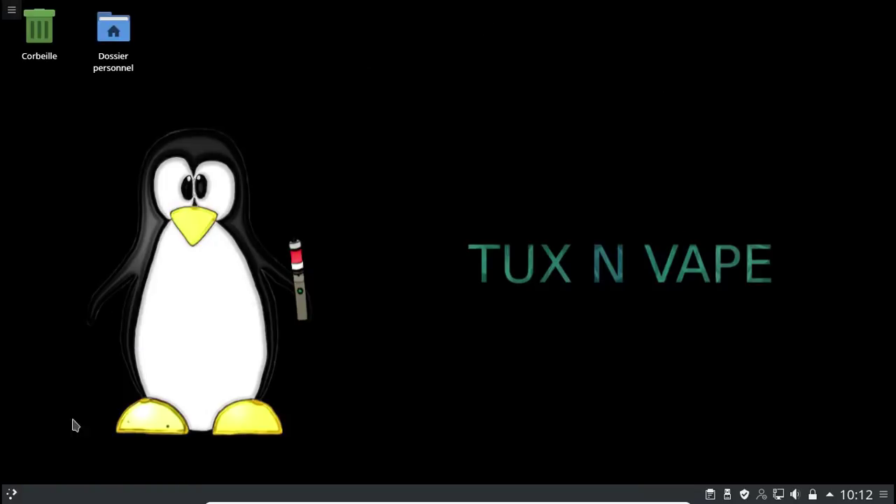
Find Chromium in the application launcher with "chr", open it to check the browser, and close it.
click(13, 494)
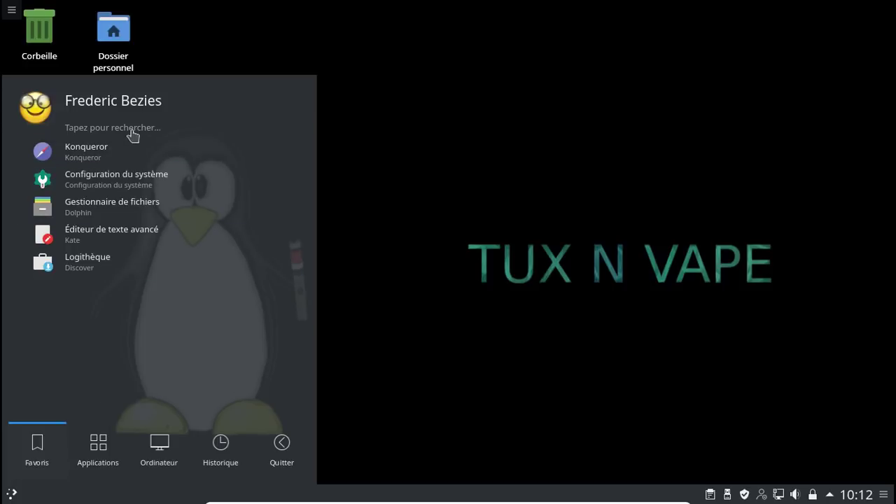
text(chr)
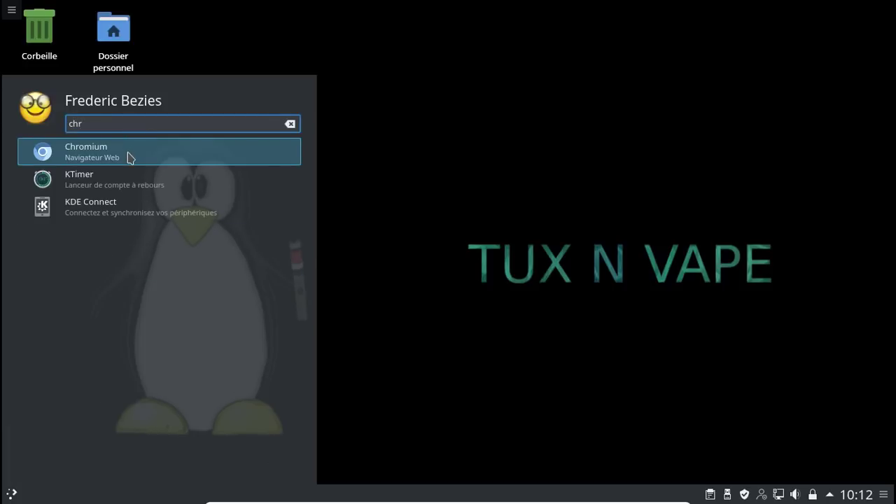
click(129, 158)
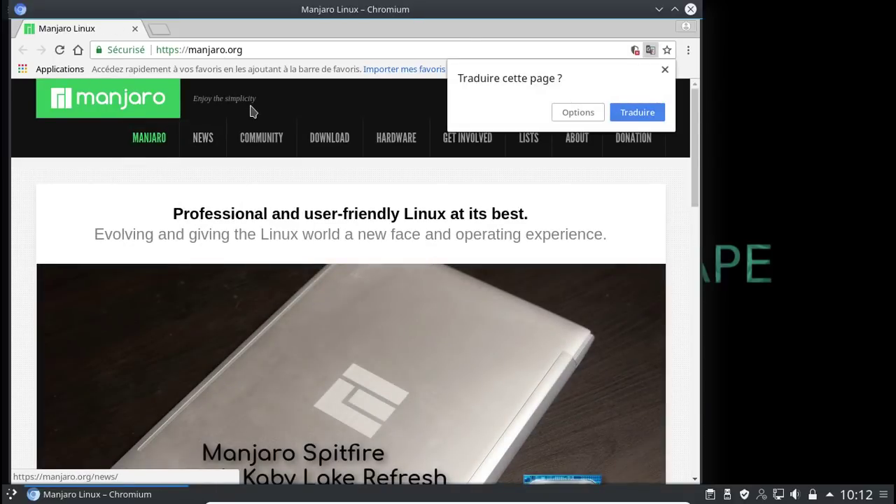
click(690, 9)
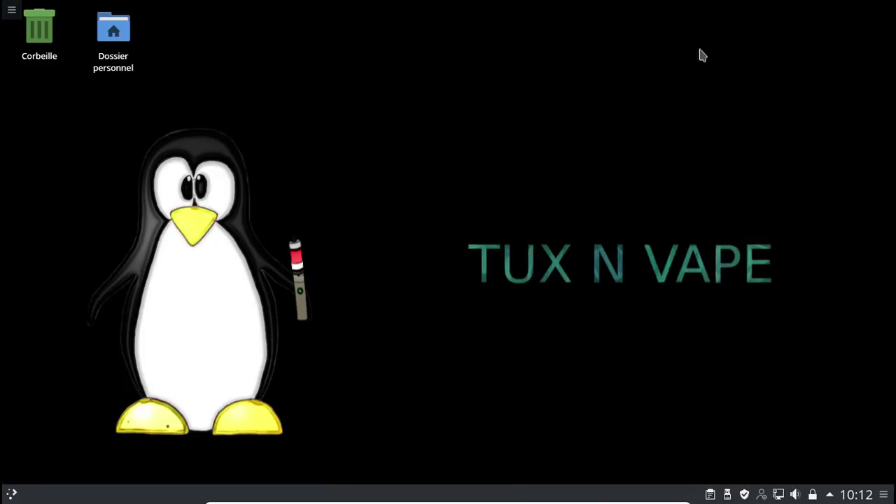
Reopen the package manager, search for "chromium" and mark the Chromium browser package for removal.
right_click(746, 495)
click(783, 461)
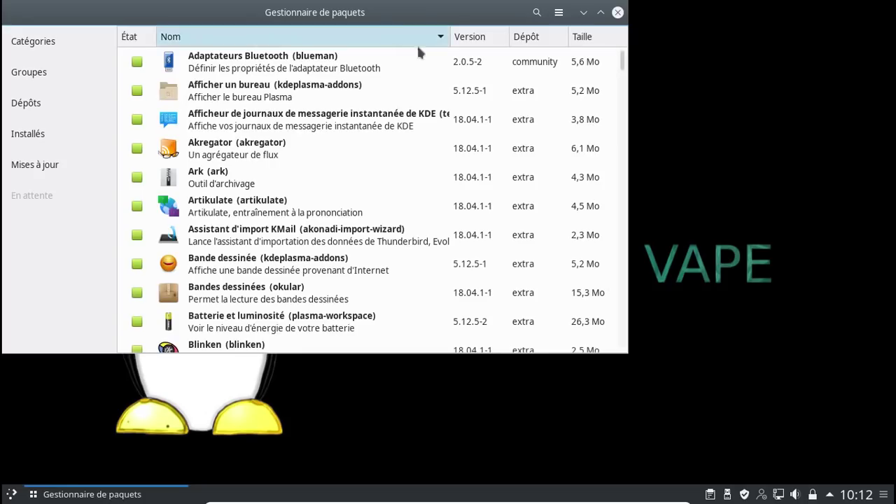
click(532, 19)
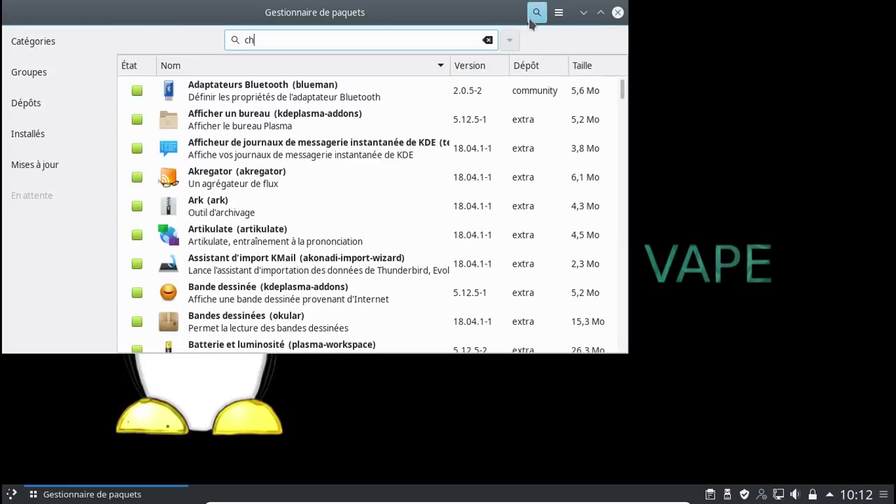
text(chrom)
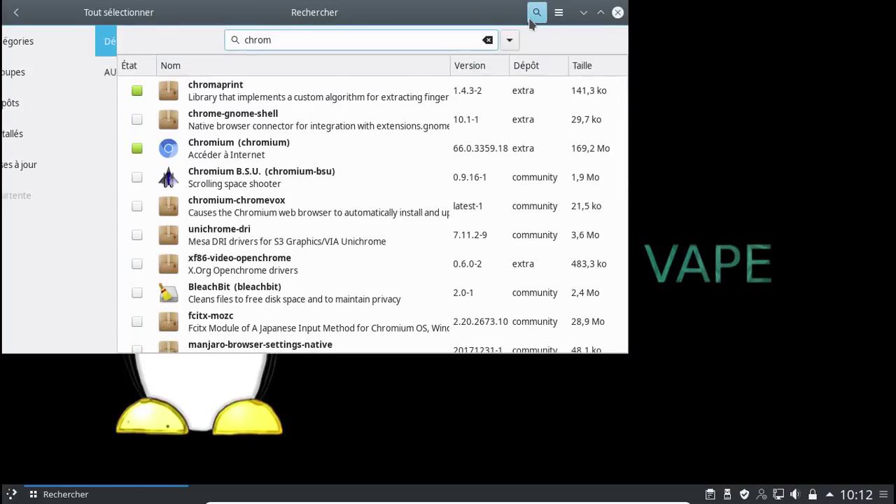
text(i)
key(BackSpace)
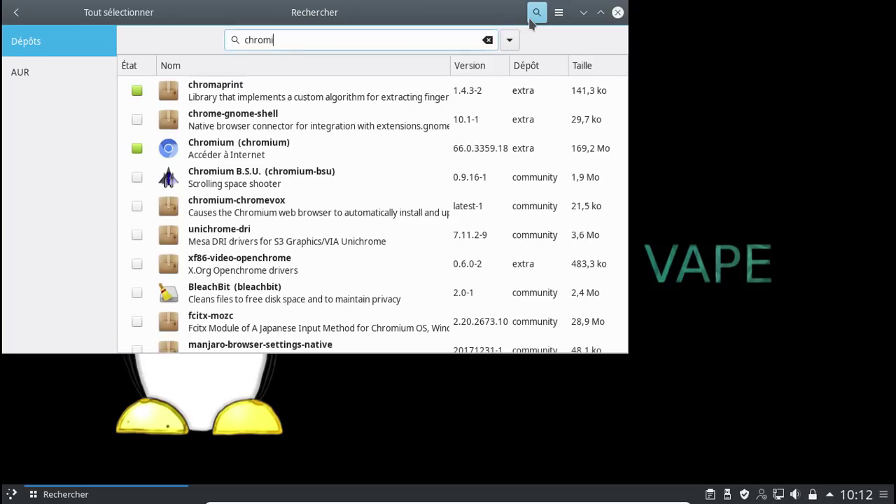
text(ium)
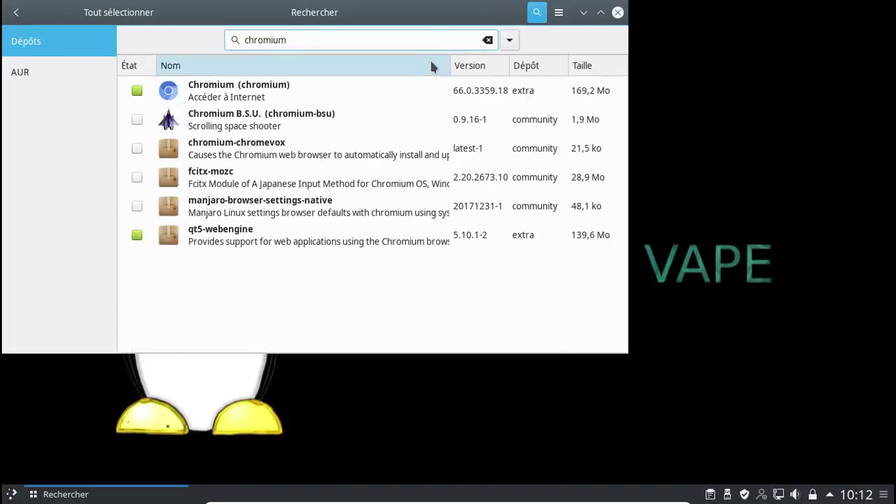
click(136, 90)
Search the packages for "firefox" and mark Firefox and its French language pack firefox-i18n-fr for installation.
click(241, 40)
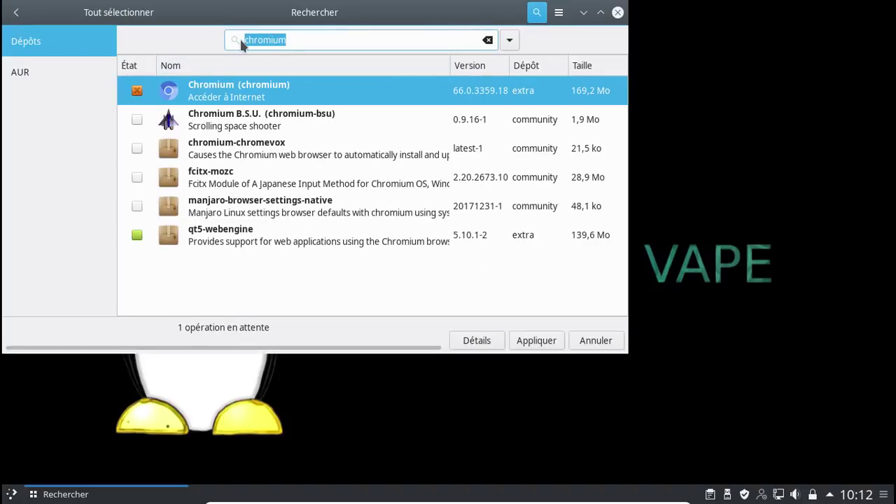
text(firefox)
click(139, 96)
scroll(372, 182, down, 10)
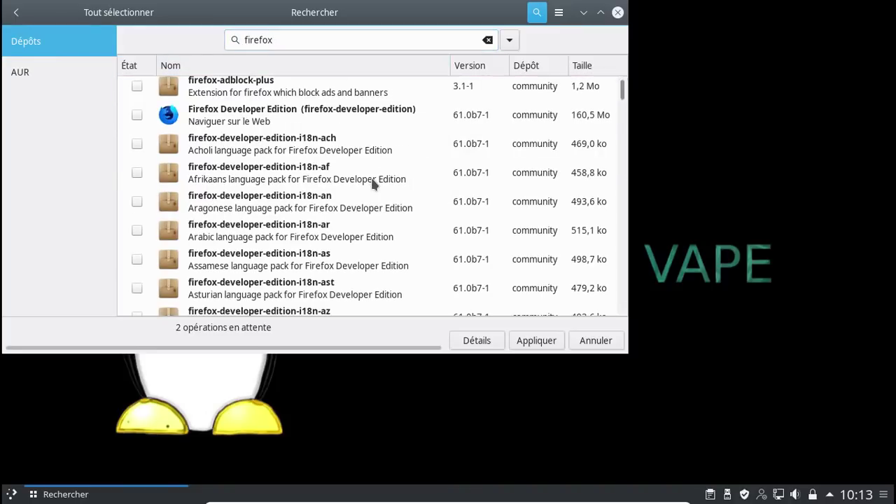
scroll(372, 184, down, 15)
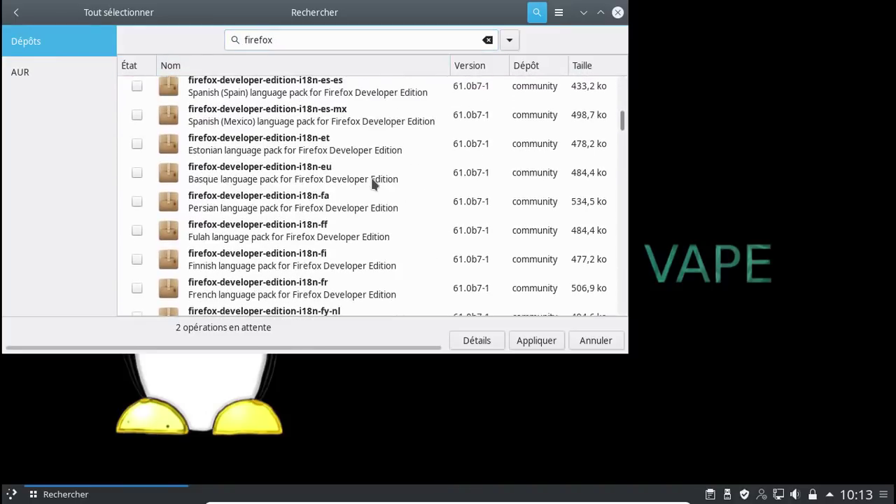
scroll(372, 184, down, 10)
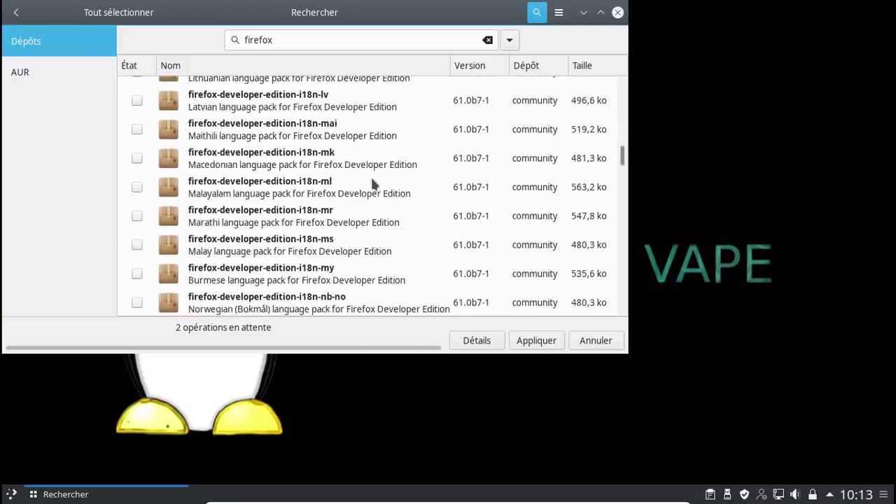
scroll(372, 184, down, 12)
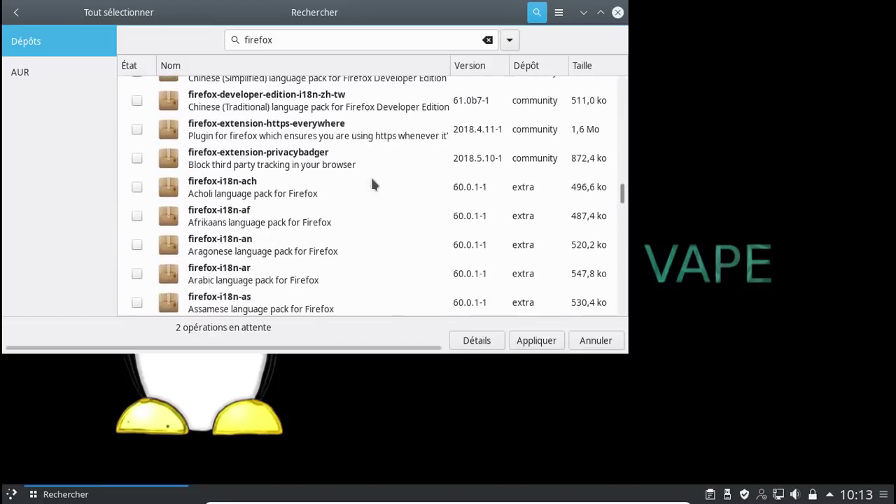
scroll(371, 183, down, 4)
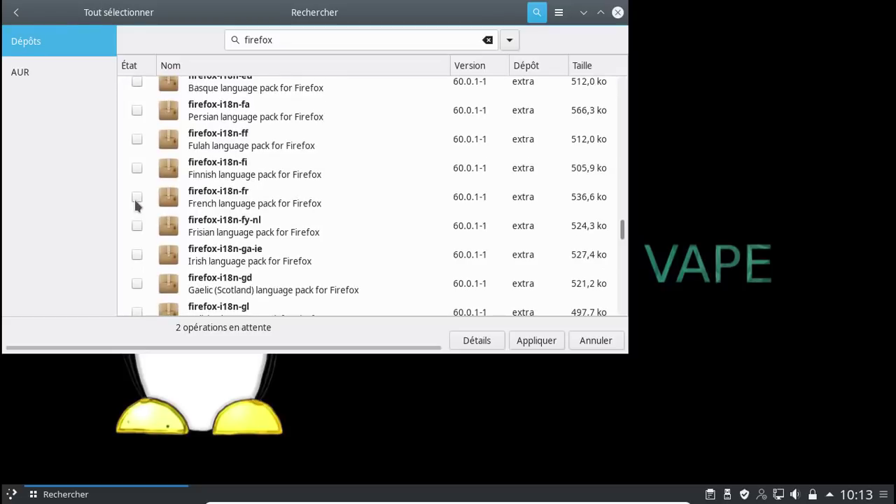
click(136, 198)
Apply the pending Chromium removal and Firefox installation, authenticating with the account password.
click(539, 340)
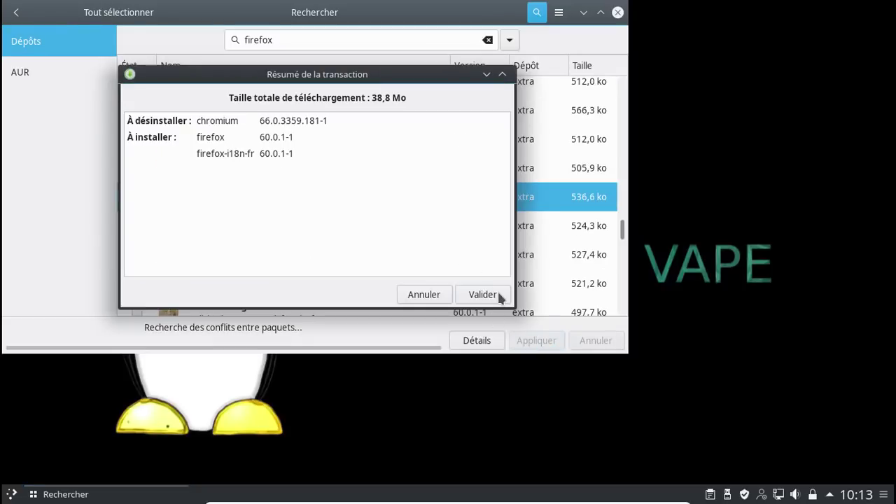
click(483, 295)
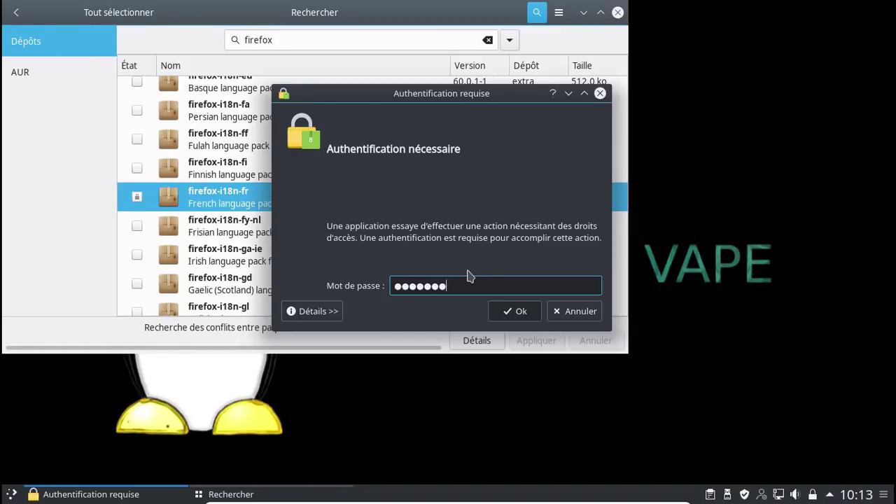
key(Return)
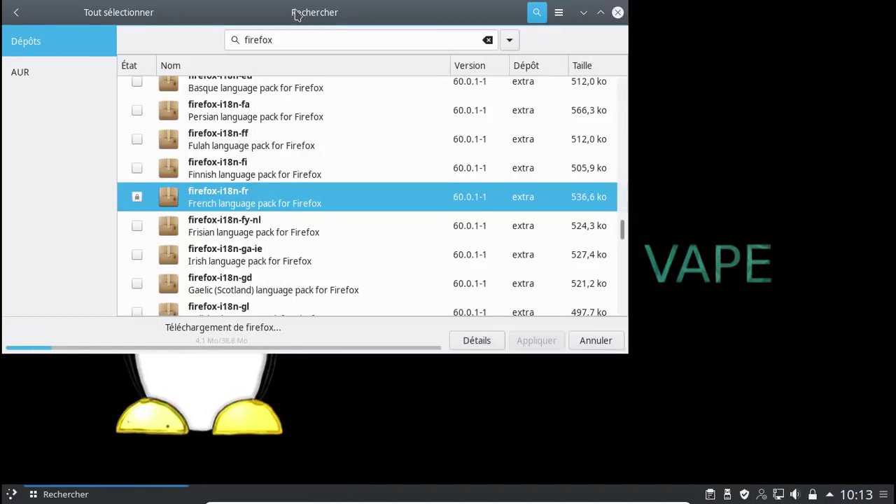
Browse the network's Samba shares into Workgroup with the Dolphin file manager, and close both Dolphin and the package manager.
drag(296, 15, 475, 46)
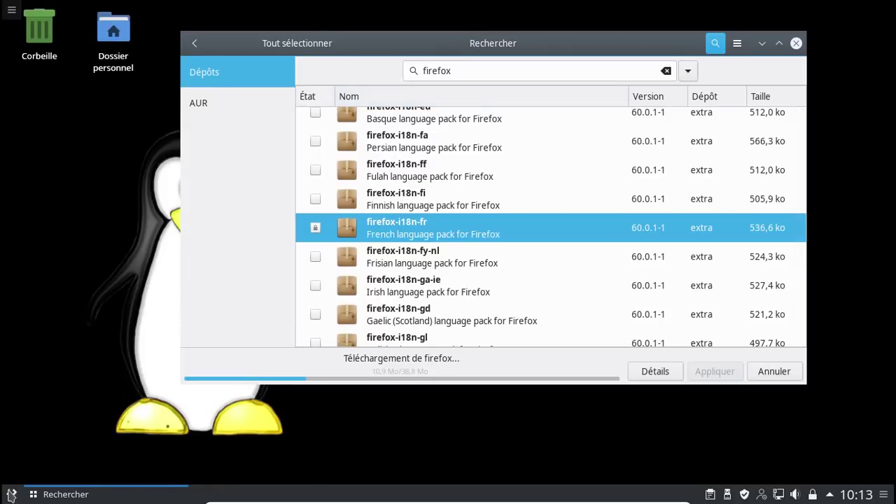
click(12, 495)
click(130, 205)
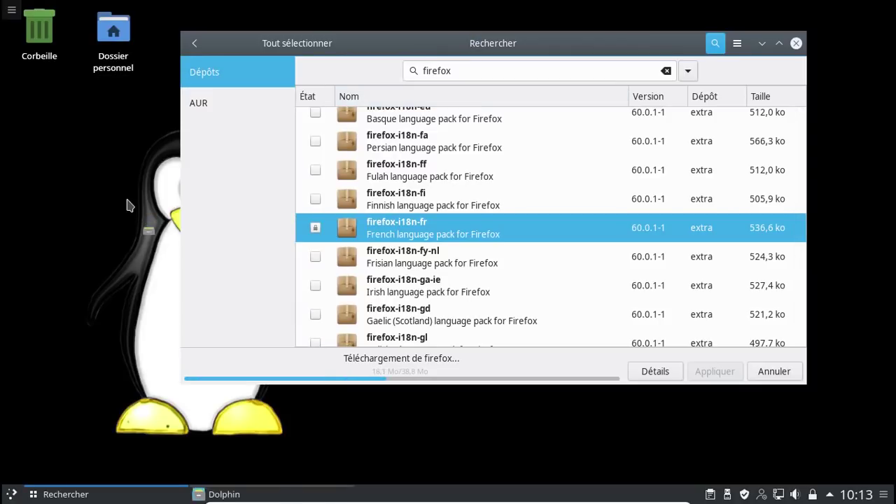
scroll(118, 347, down, 2)
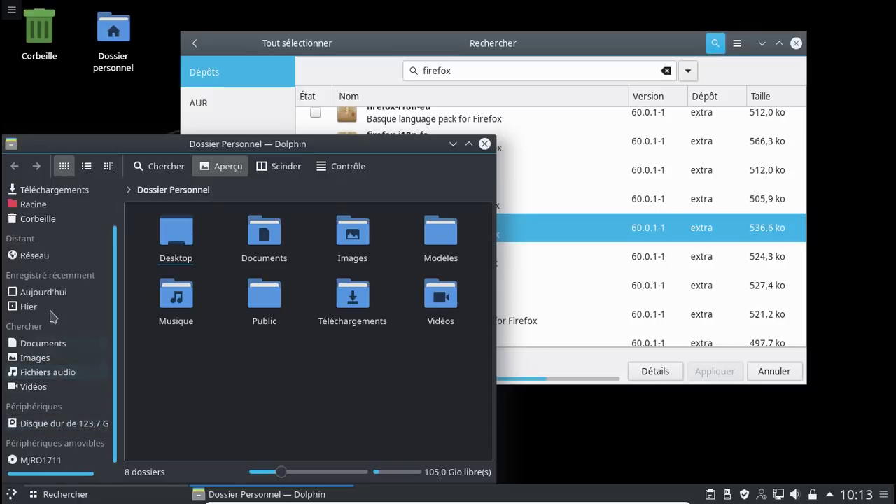
click(56, 258)
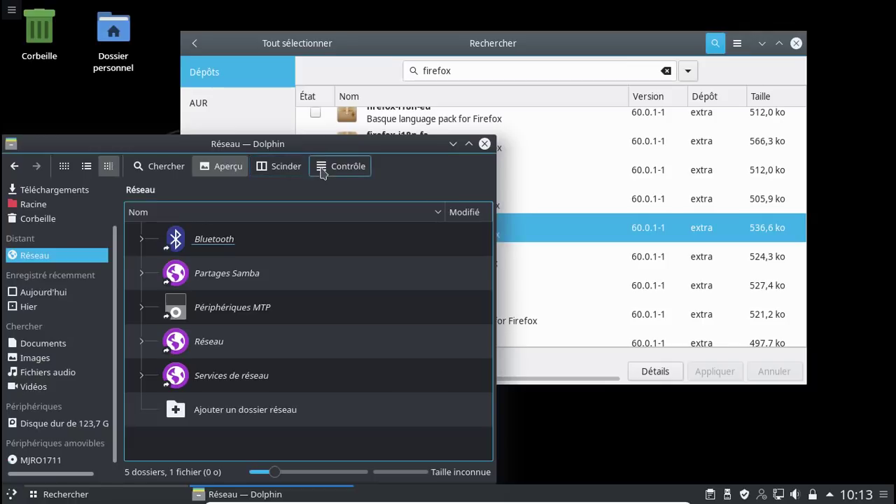
click(181, 279)
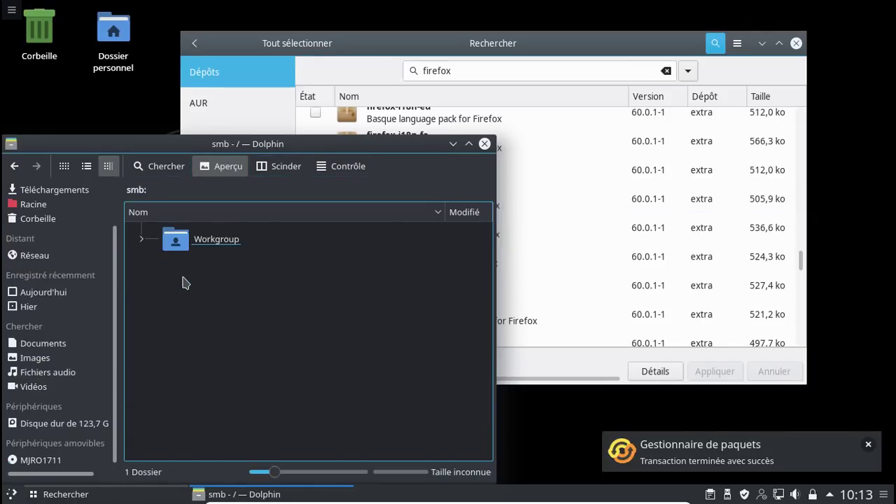
click(157, 241)
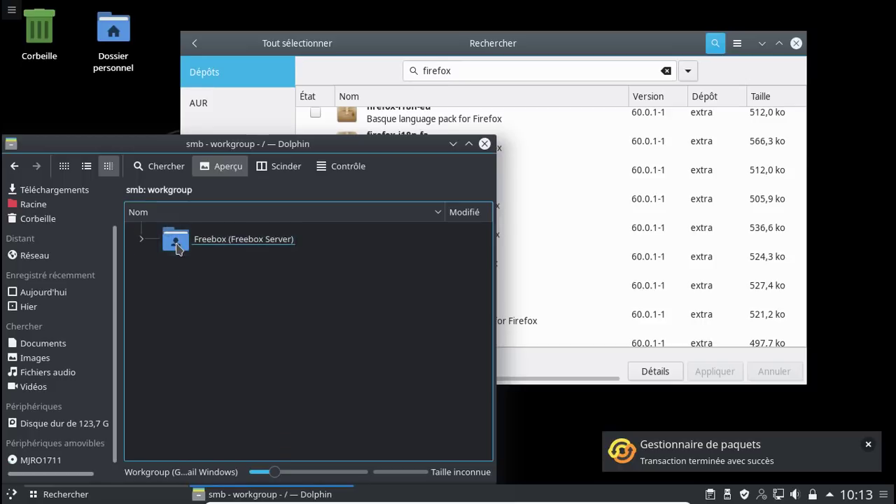
click(484, 144)
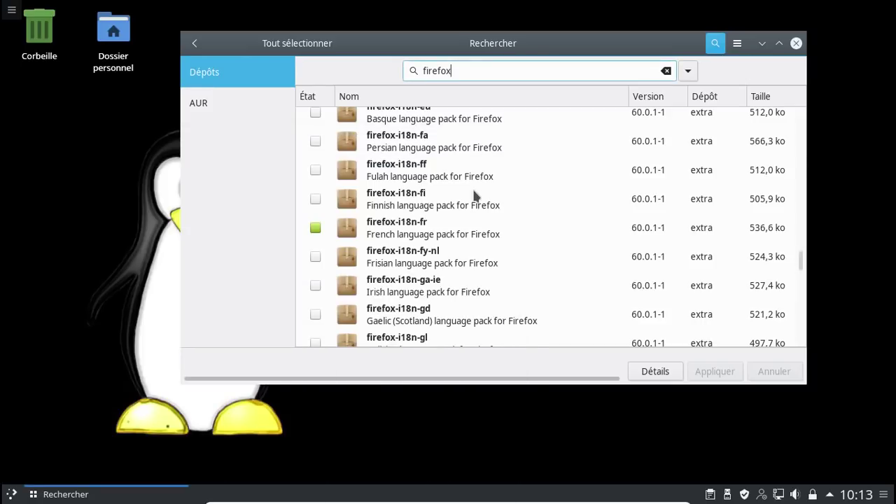
click(796, 43)
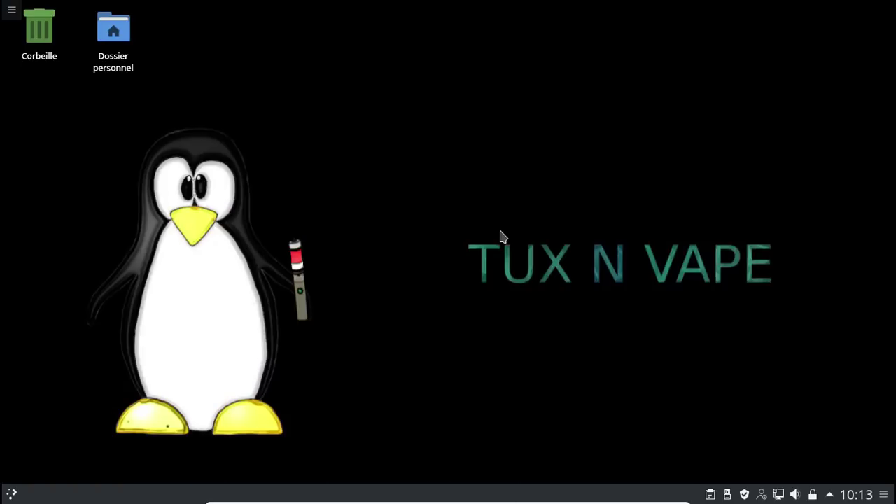
Launch Firefox and look through the startup, home page, tab and language settings in its general preferences.
key(super)
text(fire)
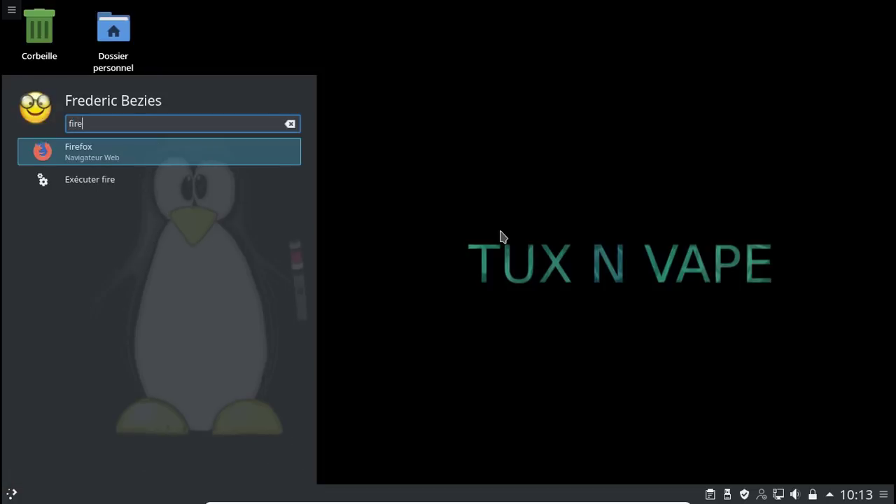
click(197, 155)
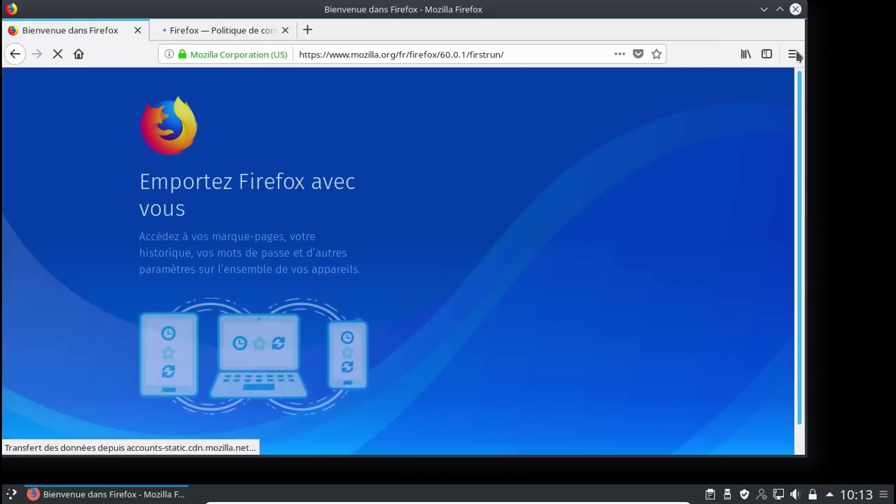
click(793, 55)
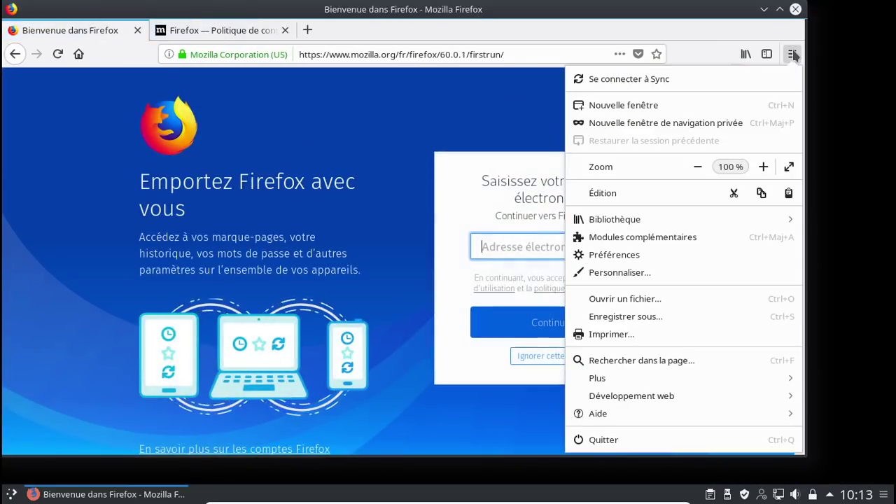
click(676, 256)
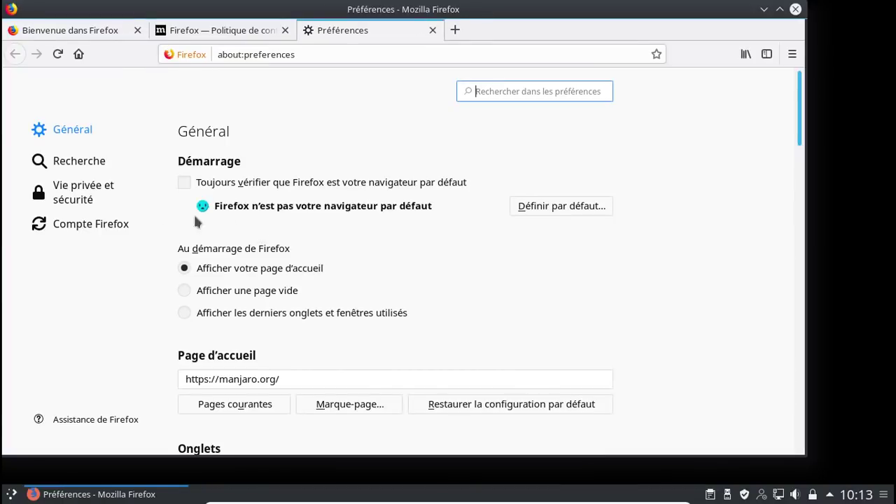
scroll(322, 258, down, 7)
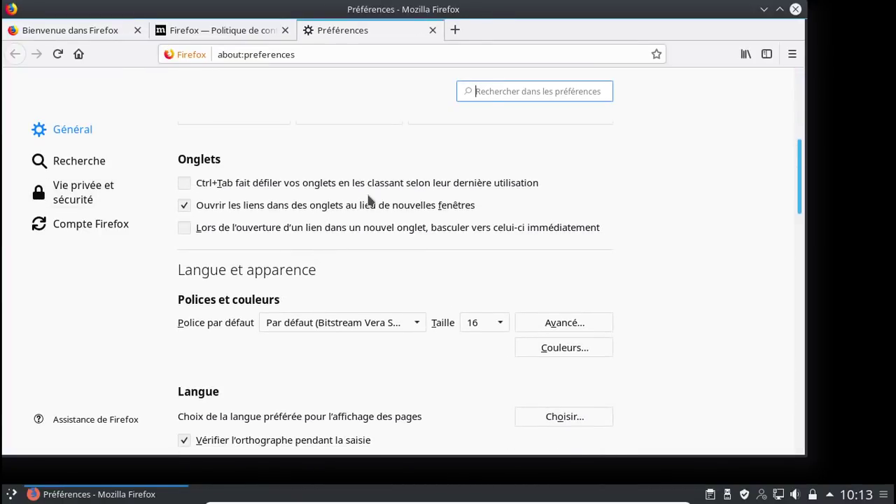
Customize Firefox with the dark theme, finish the customization and close the preferences page.
right_click(502, 27)
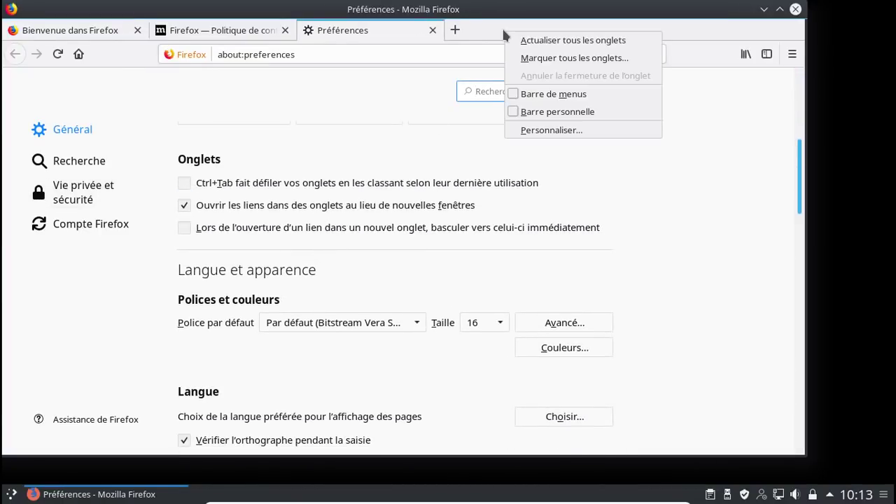
click(543, 131)
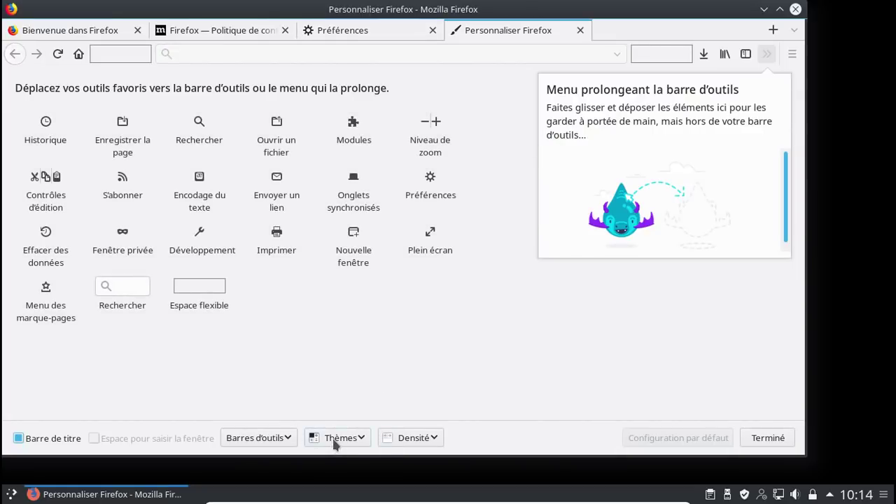
click(335, 439)
click(384, 258)
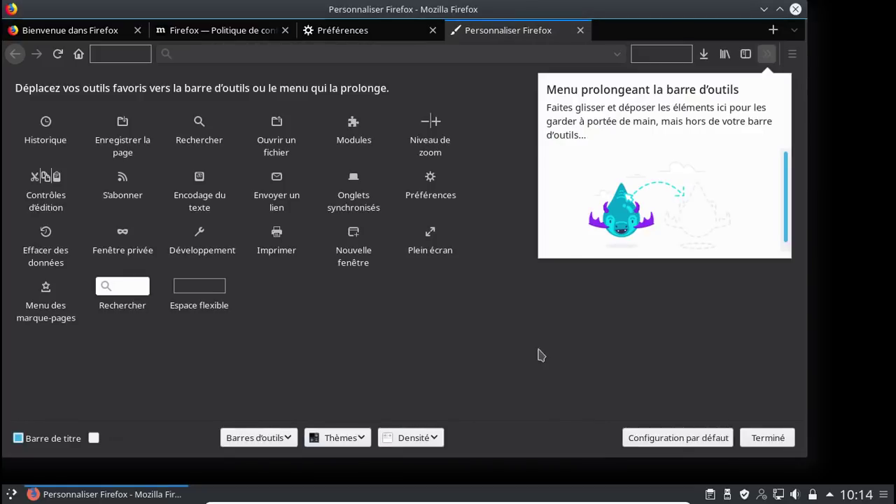
click(767, 440)
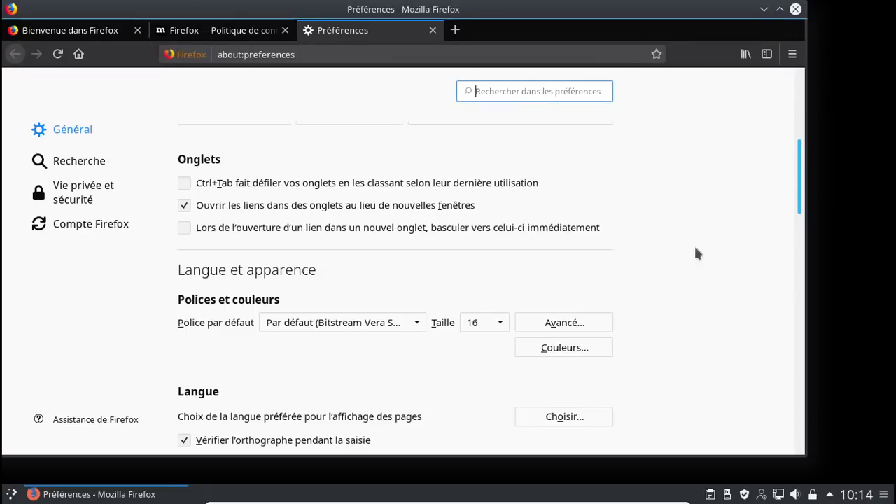
click(432, 30)
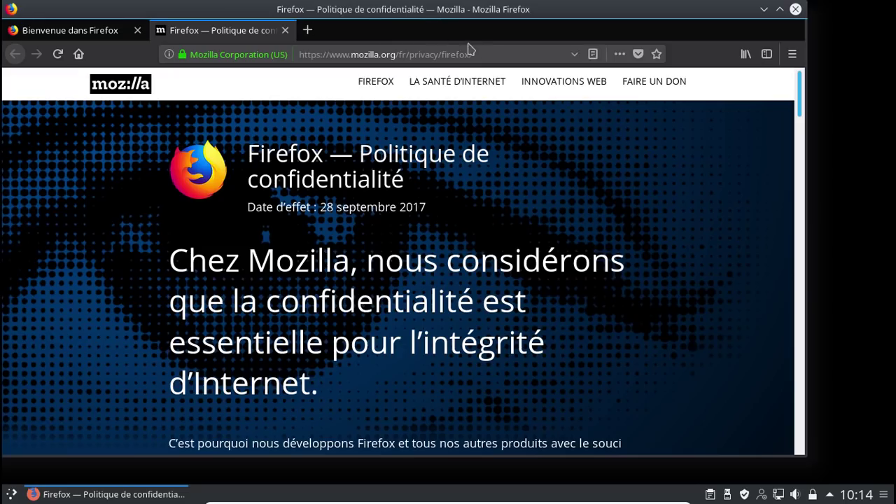
Open the Firefox add-ons manager and go from its catalogue to the Firefox Add-ons website to find more modules.
click(792, 54)
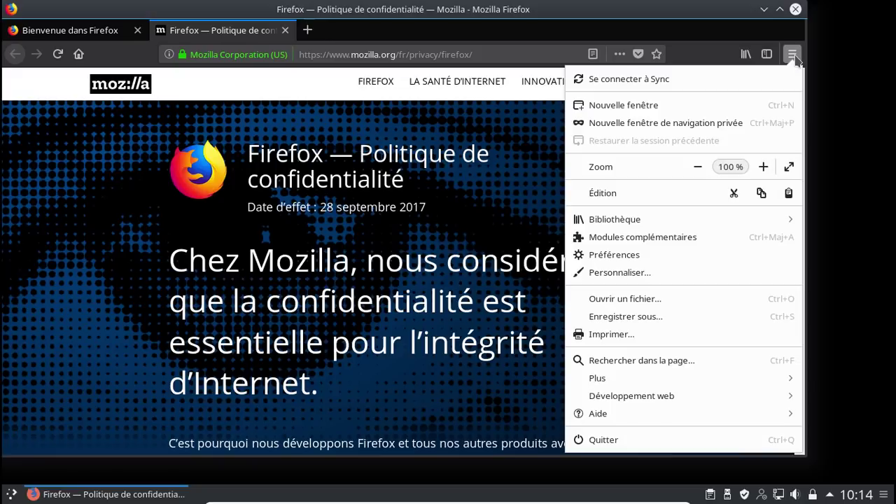
click(658, 255)
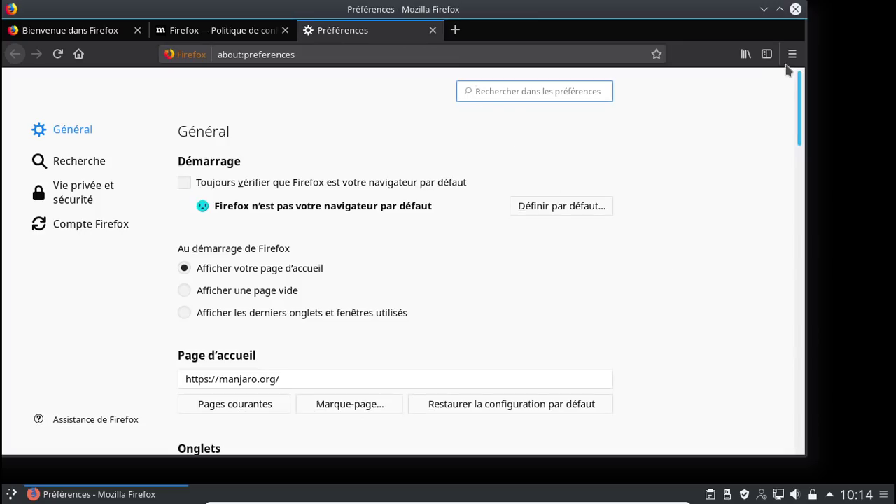
click(790, 59)
click(678, 243)
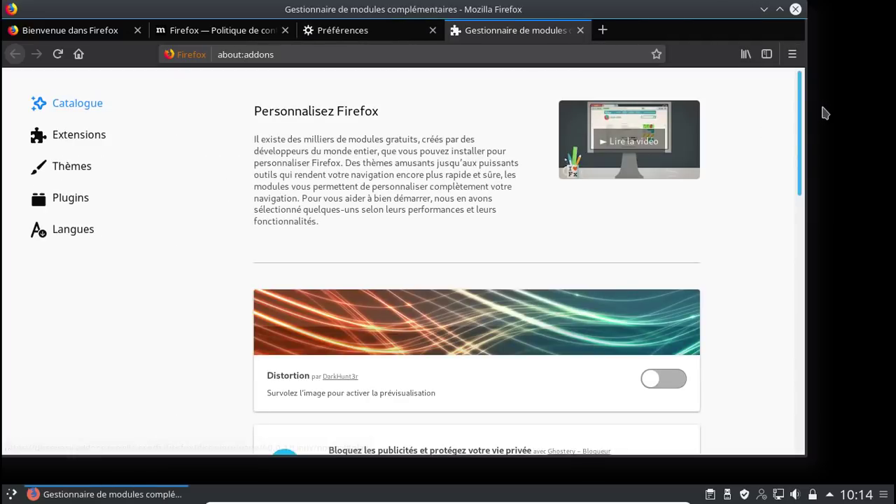
drag(801, 126, 824, 405)
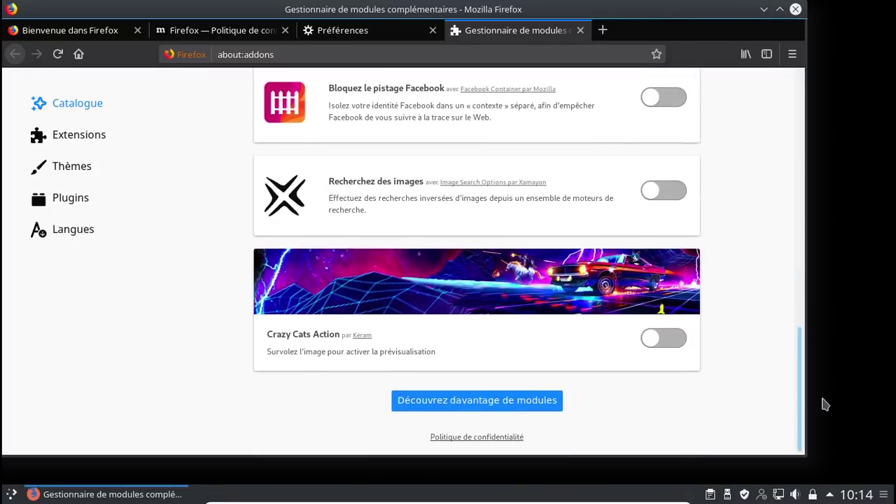
click(476, 402)
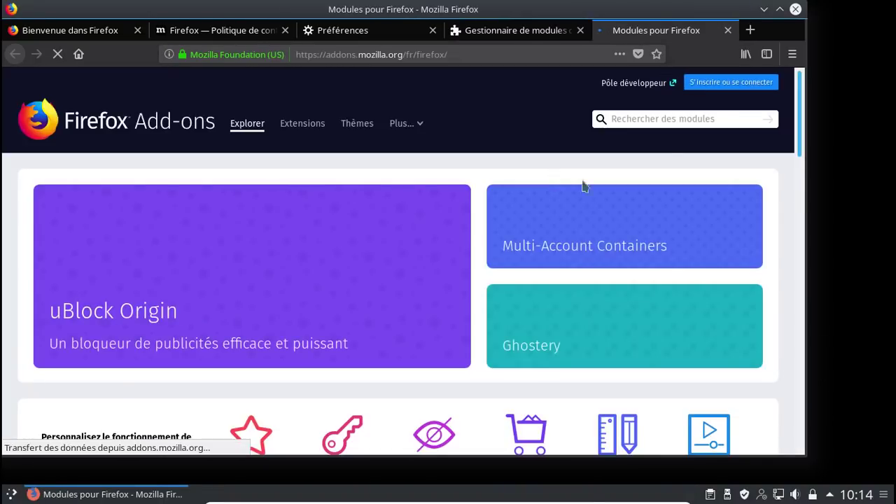
Search the Firefox Add-ons website for "ublock origin".
click(673, 120)
text(ub)
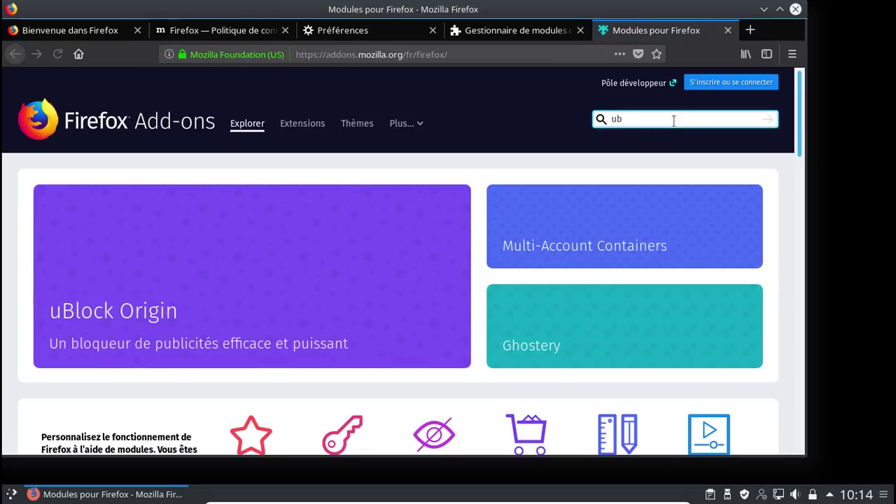
text(lock oriog)
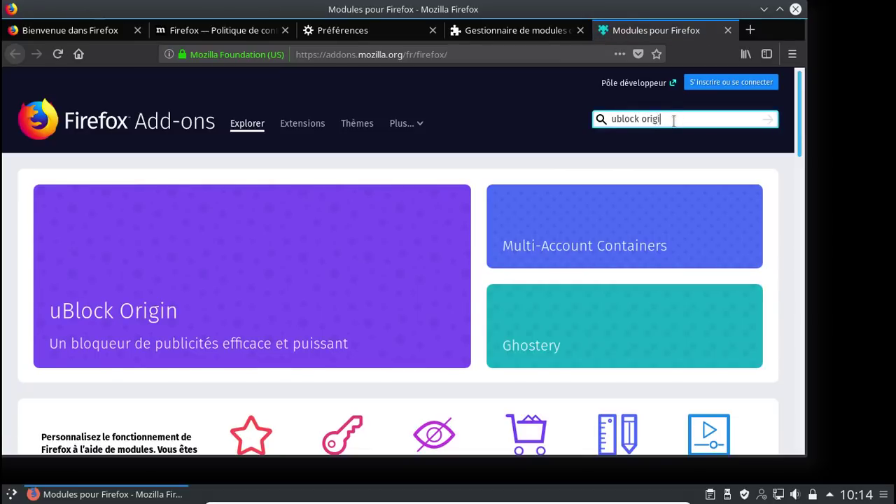
text(n)
key(Return)
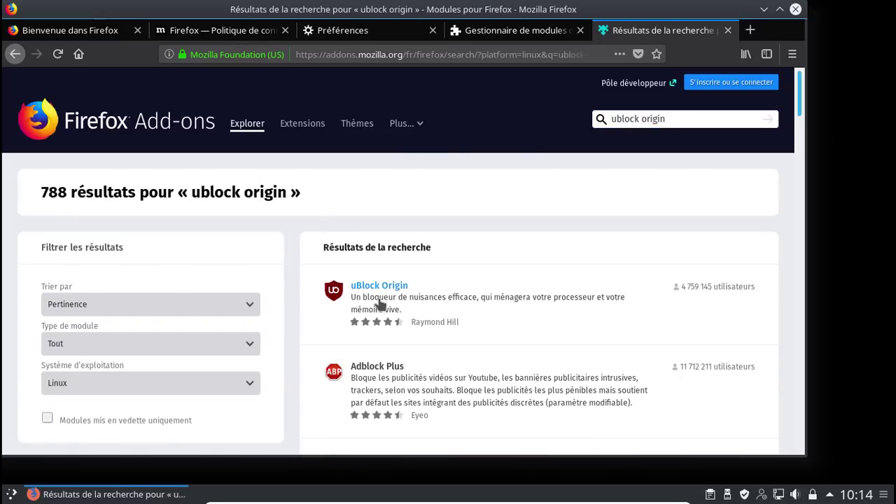
Add the uBlock Origin extension to Firefox, granting the permissions it requests.
click(379, 304)
click(426, 329)
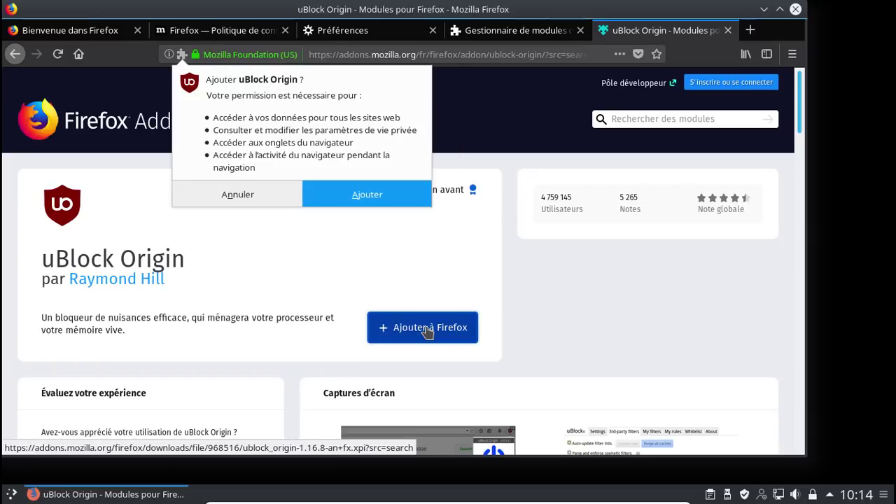
click(367, 201)
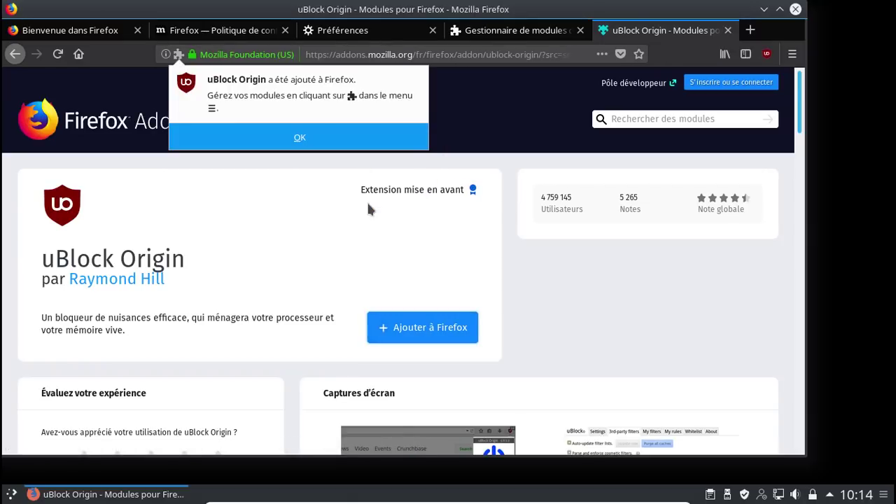
click(320, 140)
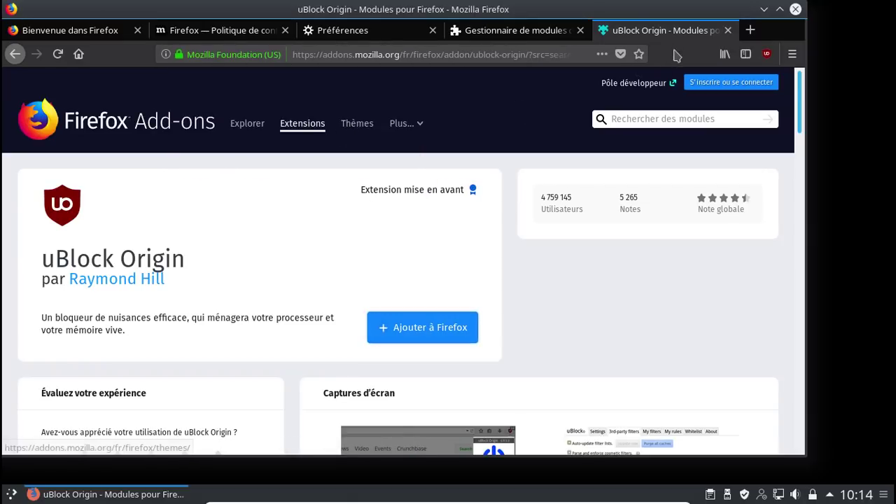
Close the add-ons, preferences and privacy policy pages, and quit Firefox.
middle_click(631, 35)
middle_click(453, 38)
middle_click(364, 33)
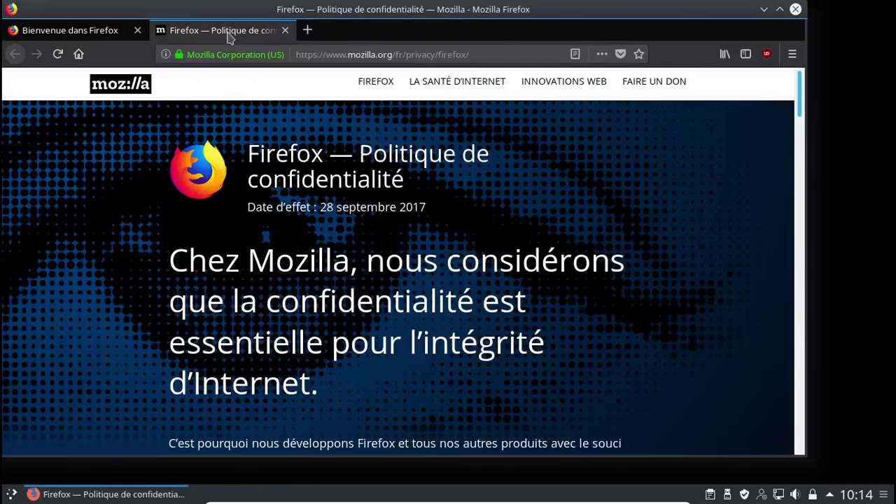
middle_click(228, 35)
mouse_move(616, 12)
mouse_down()
mouse_move(692, 46)
mouse_move(623, 16)
mouse_up()
click(809, 24)
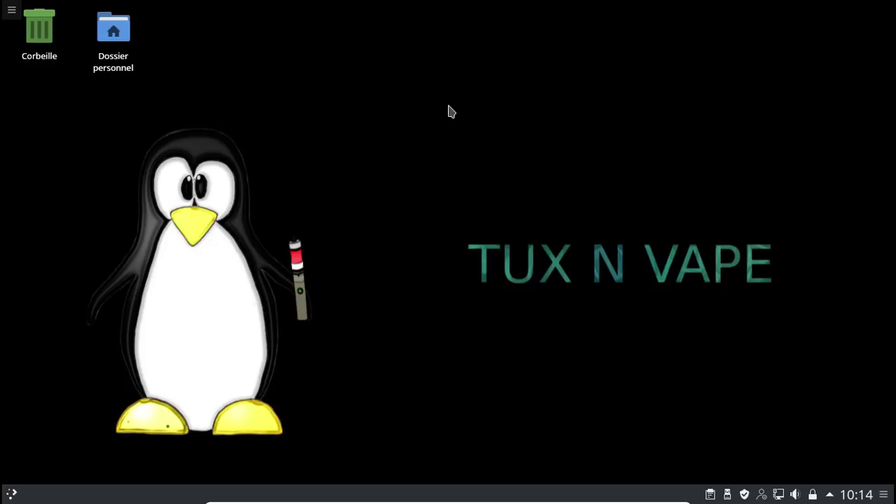
Shut down the virtual machine from the Plasma session and confirm the shutdown.
click(14, 495)
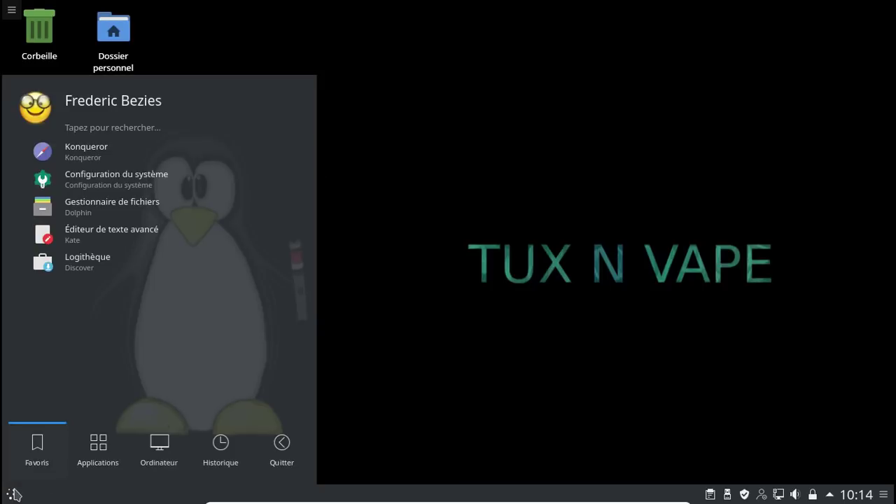
click(294, 451)
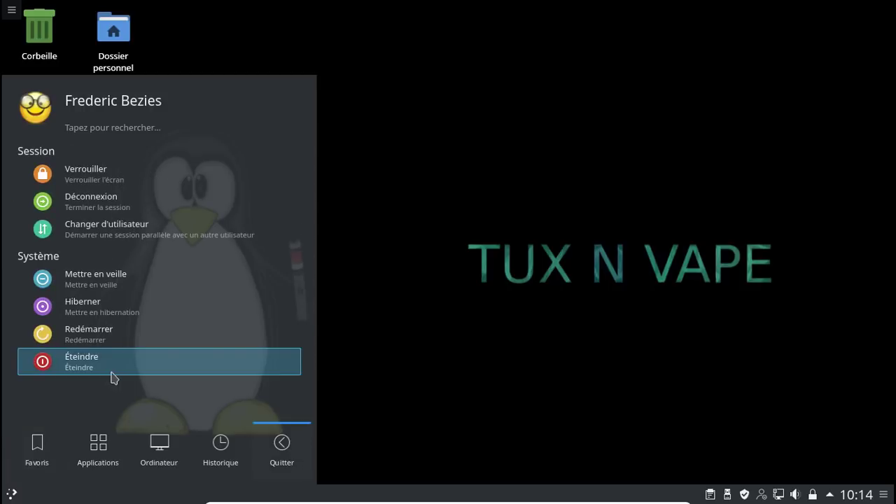
click(112, 361)
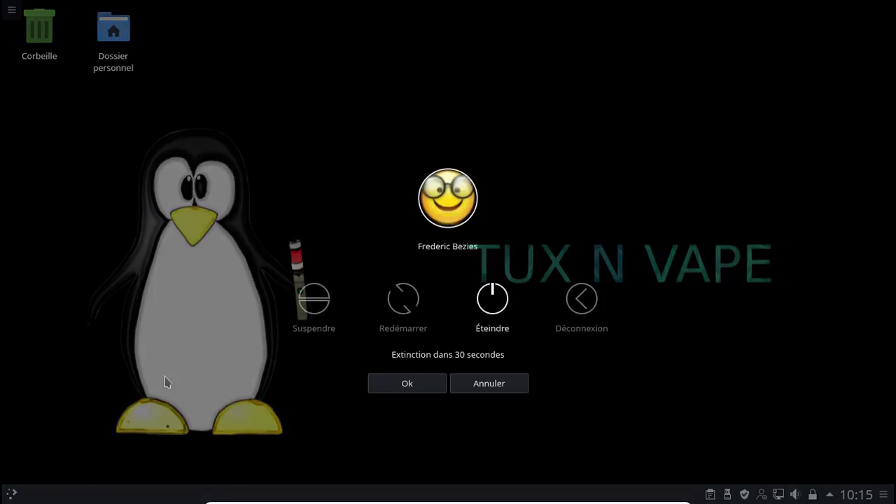
click(508, 313)
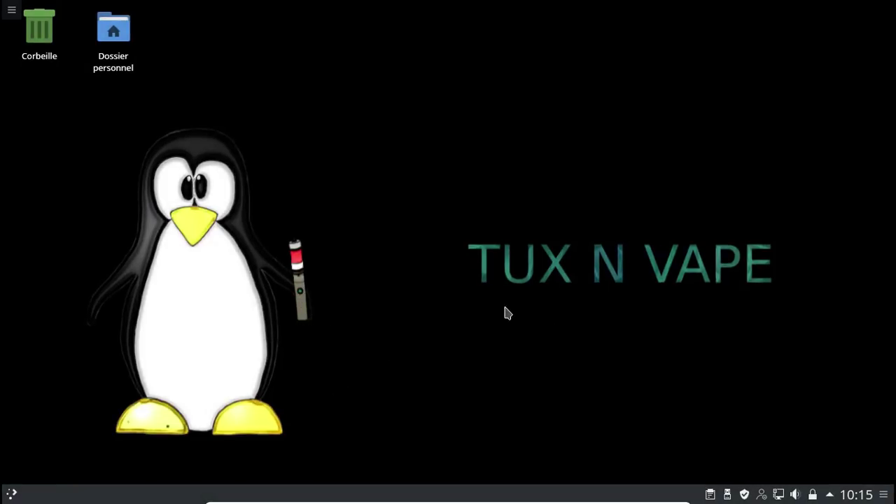